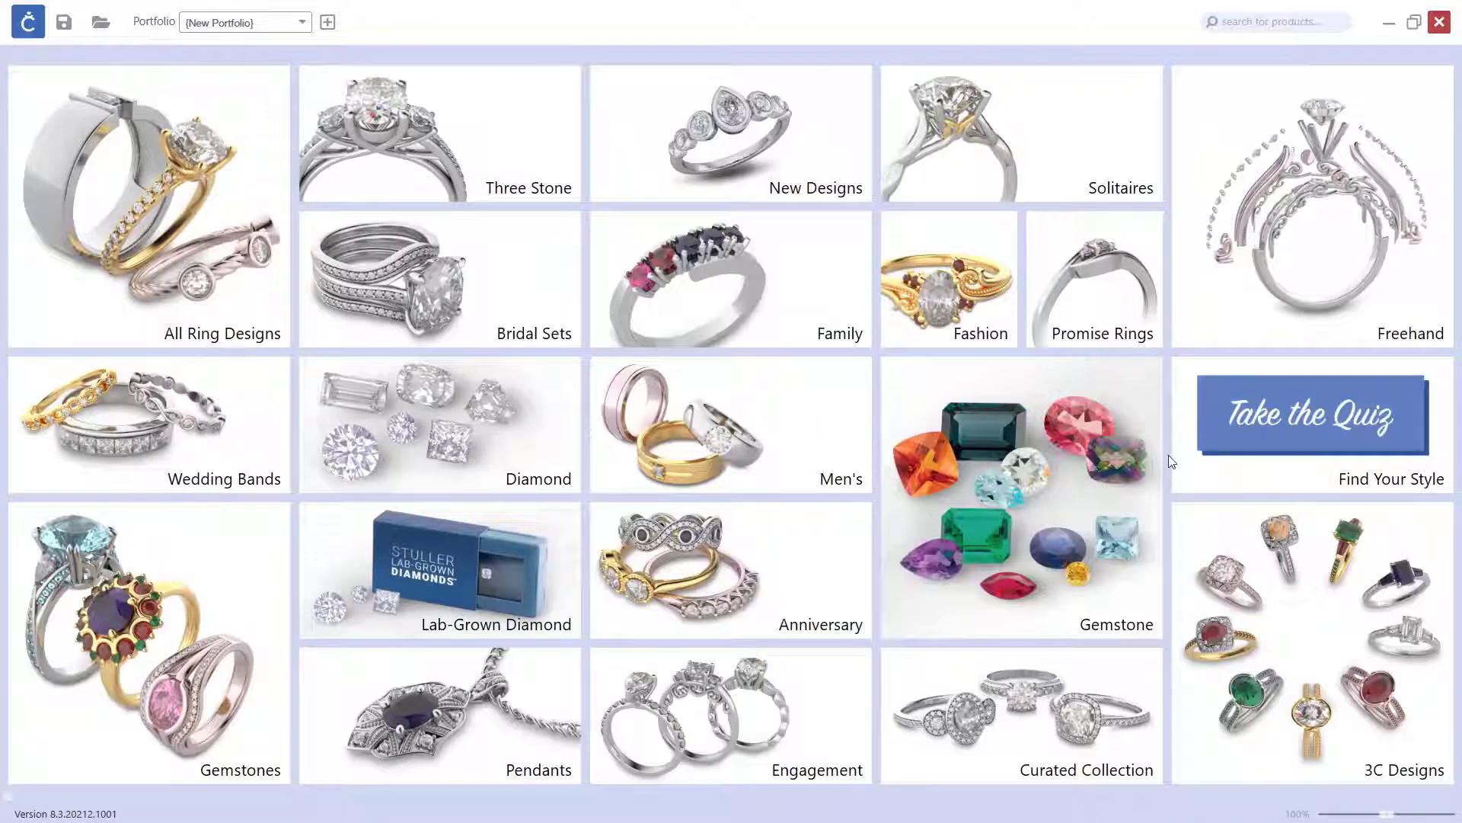
Start a new Freehand design from the home screen's Freehand tile
left_click(1253, 230)
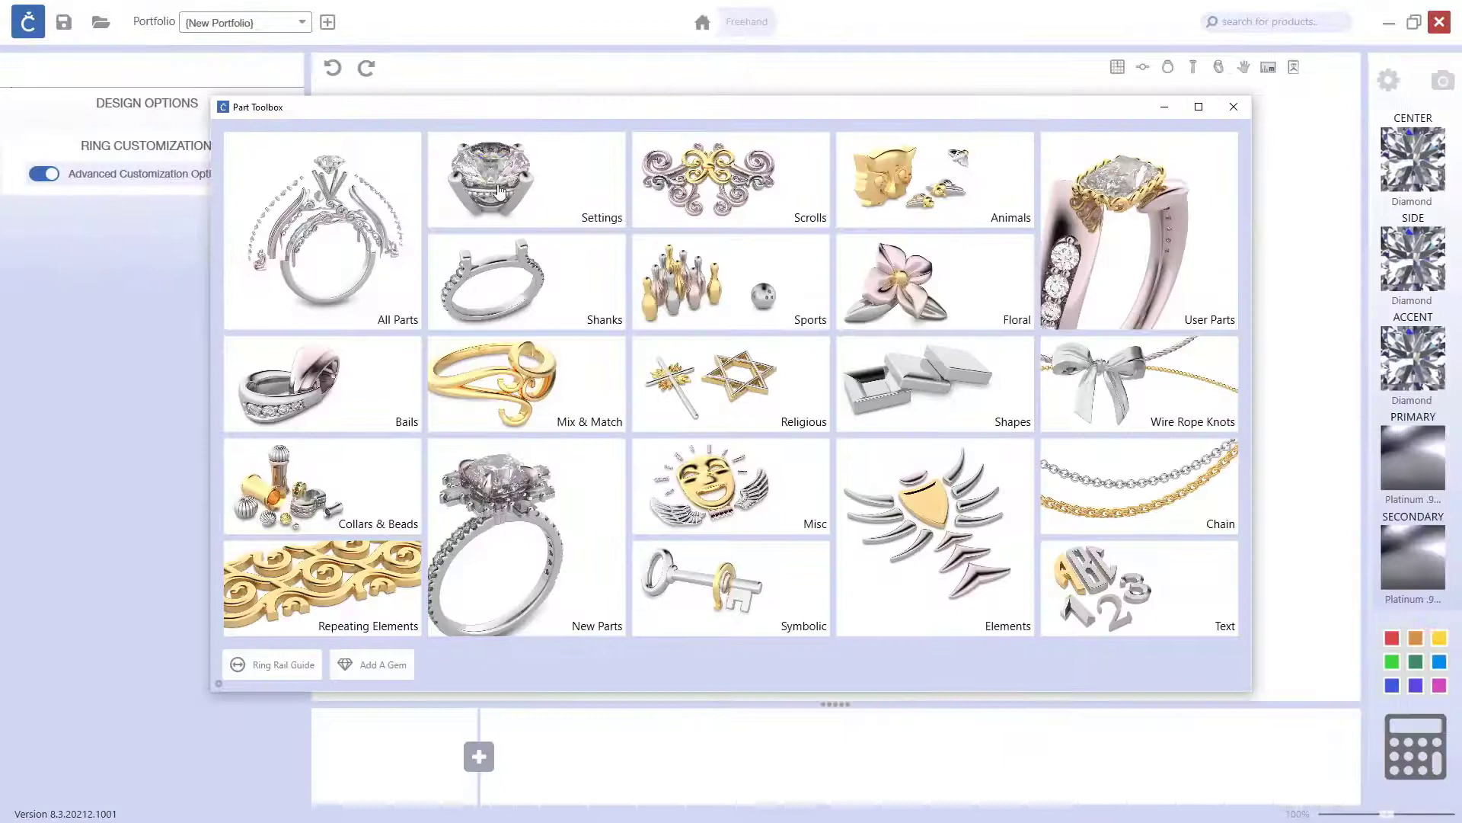
Load the CP-SE-066 halo cluster setting from page 2 of Settings
left_click(482, 193)
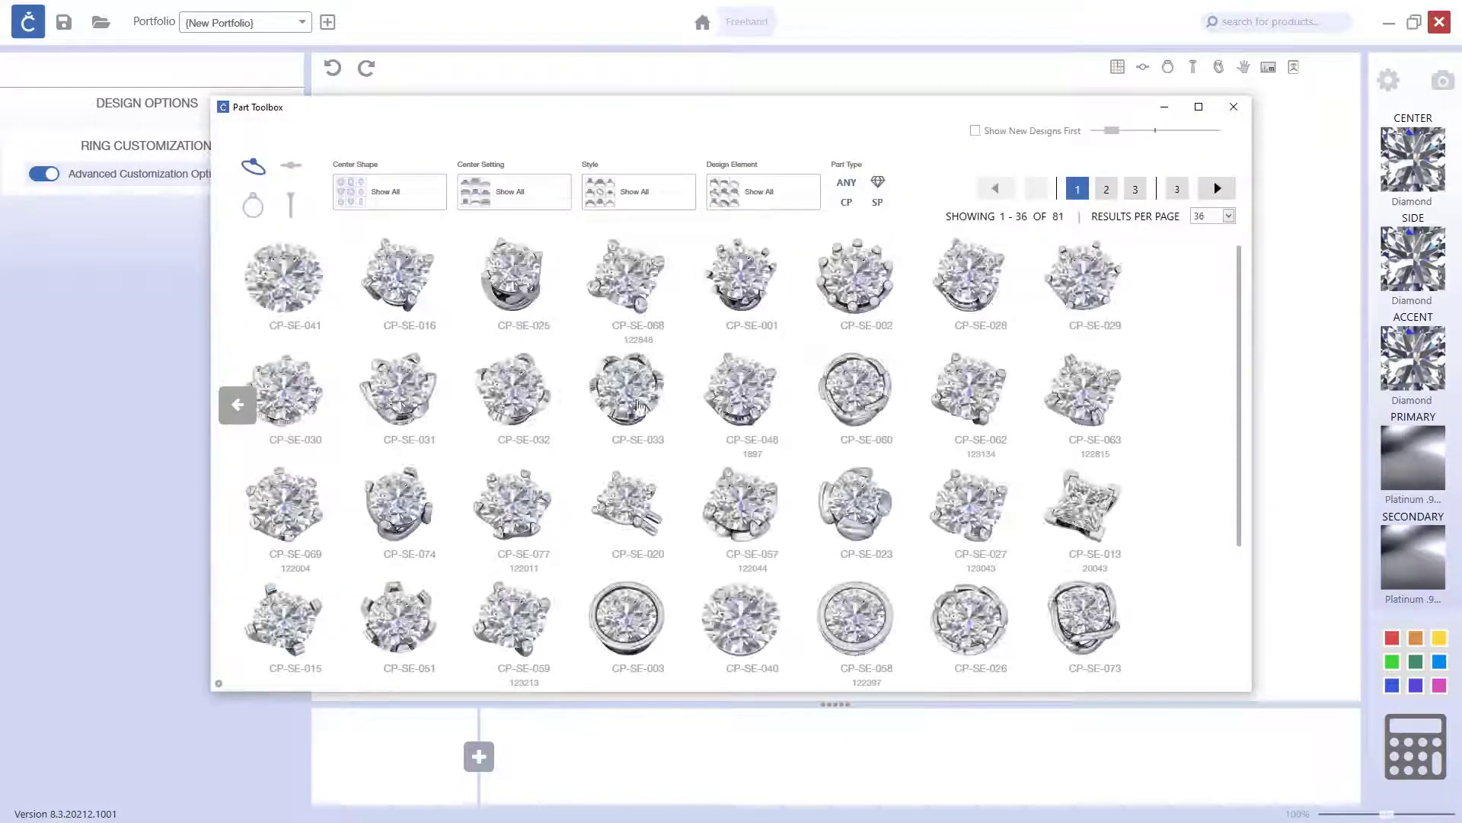
scroll(704, 465, "down", 2)
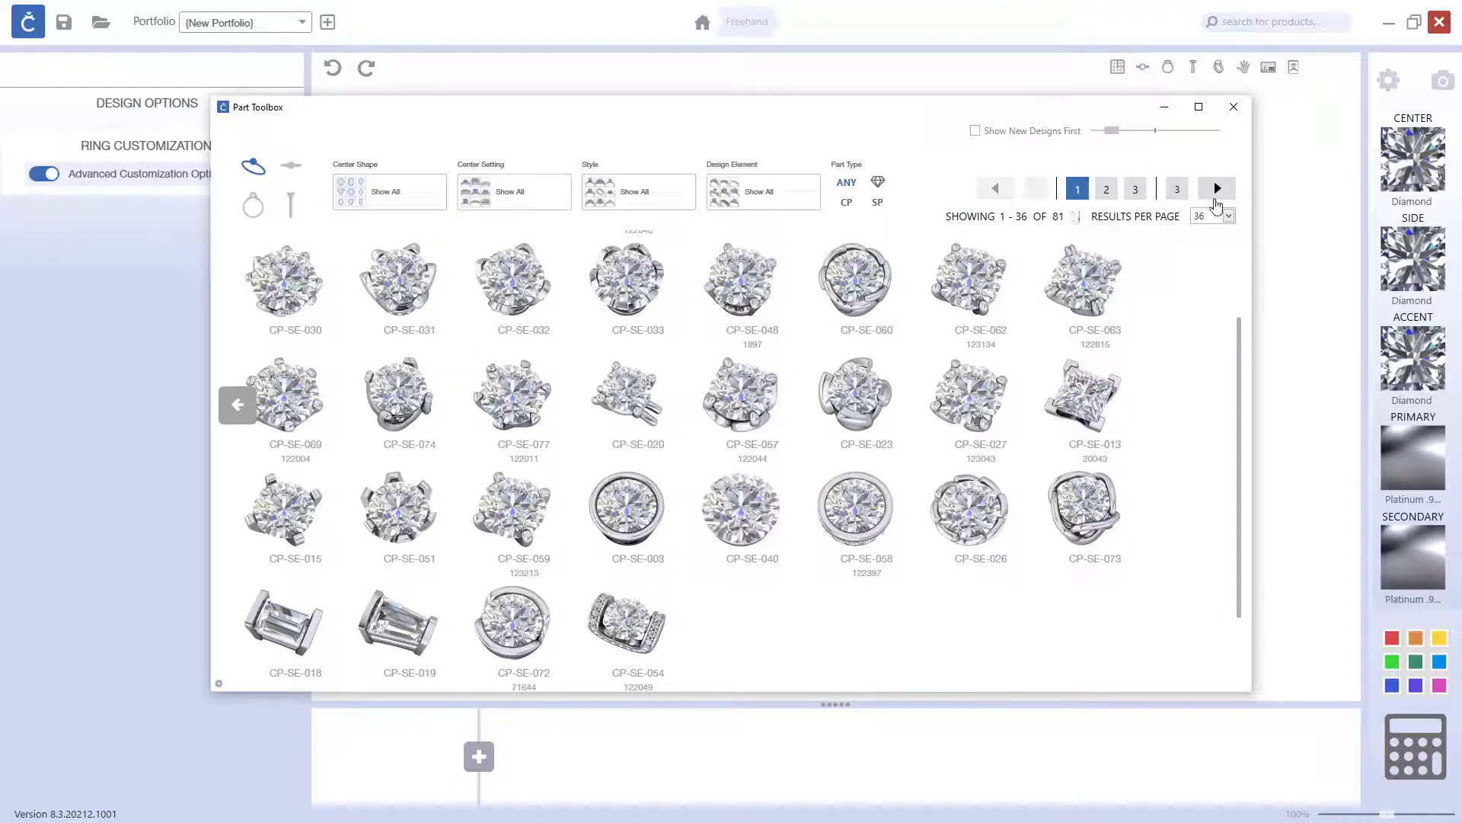
left_click(1217, 188)
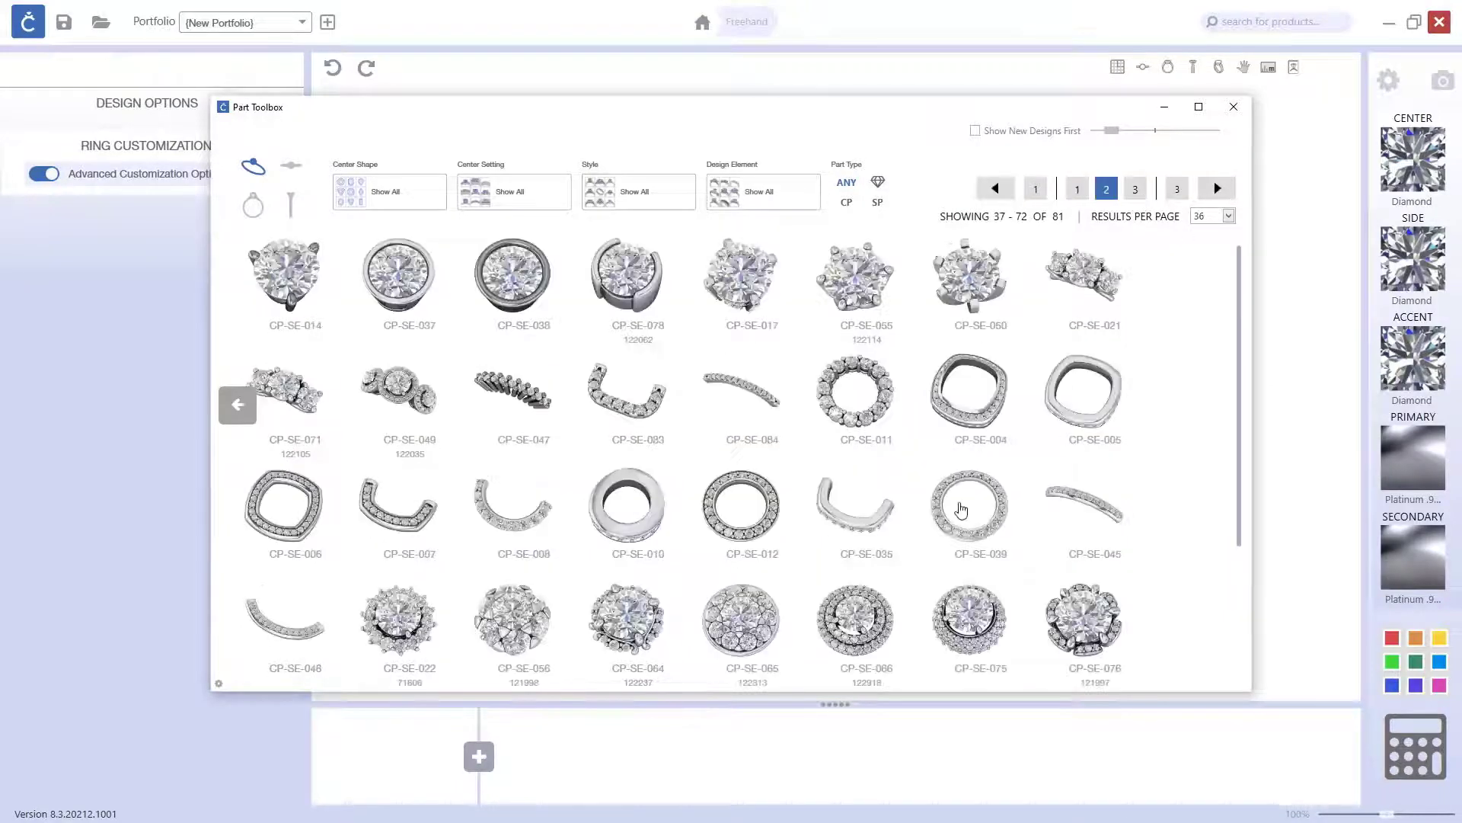
left_click(866, 608)
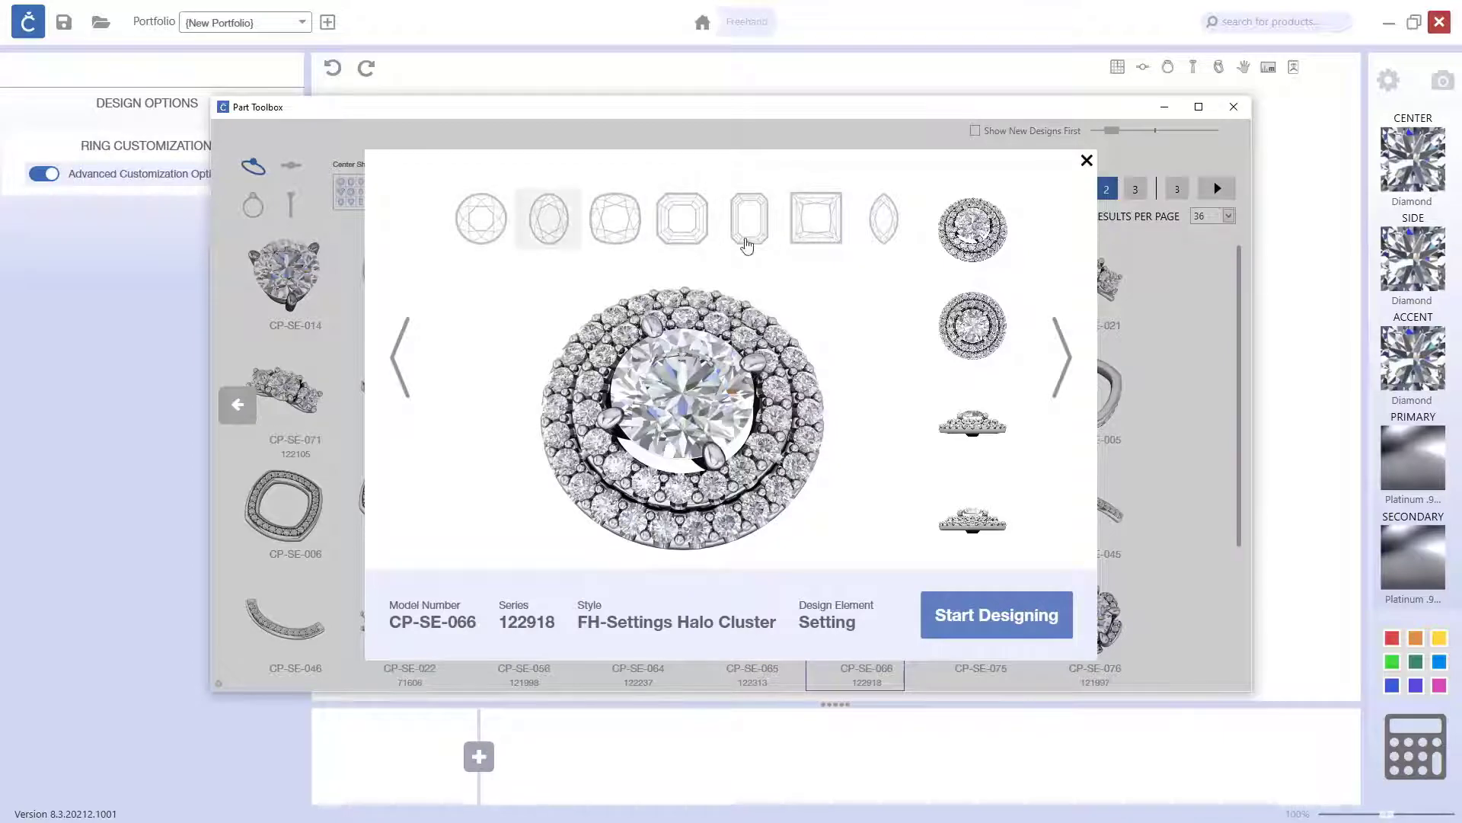
left_click(1013, 634)
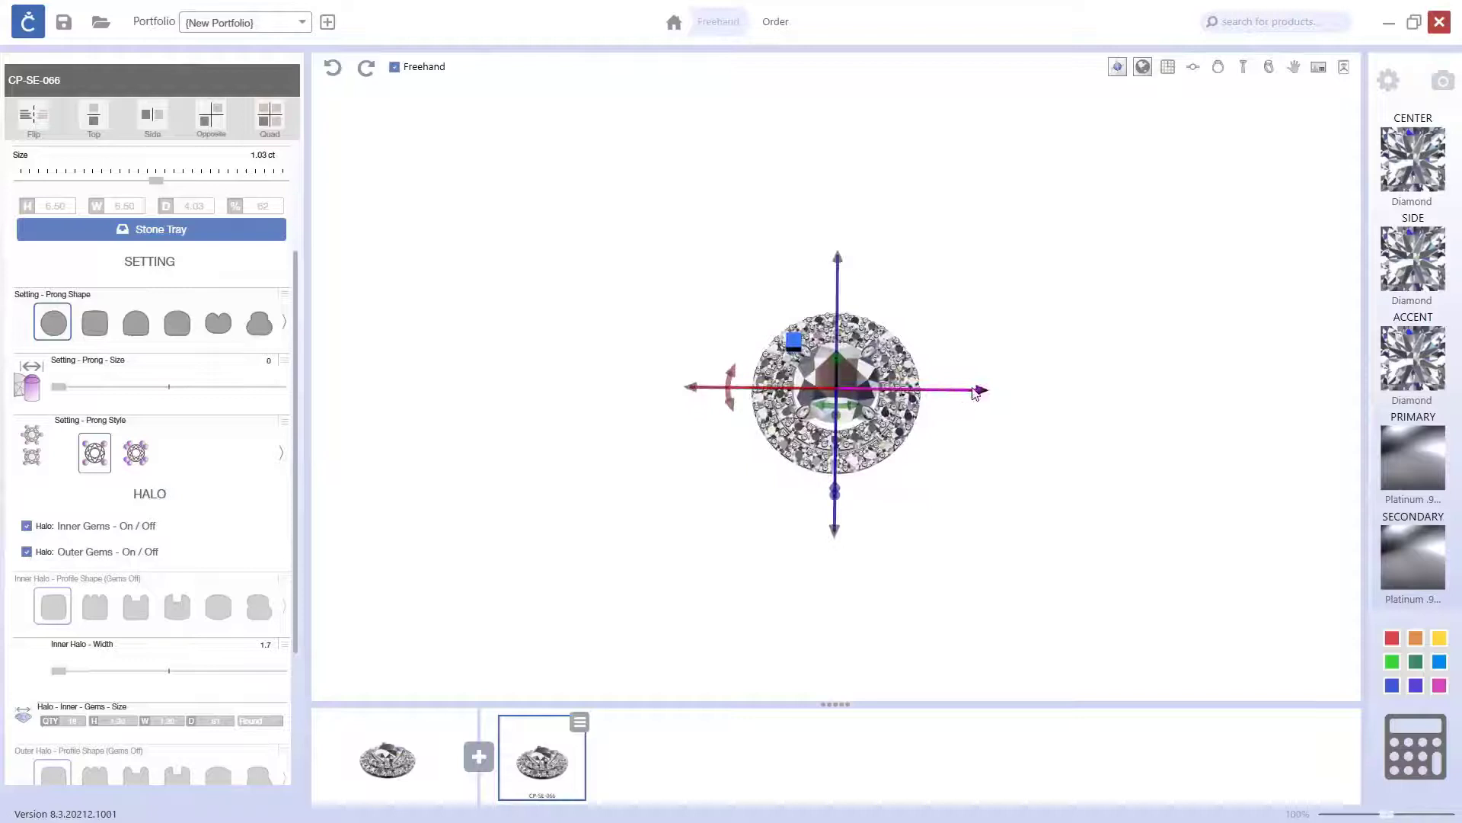
Move the round halo setting left along X and reopen the parts catalogue
left_click_drag(975, 393, 660, 400)
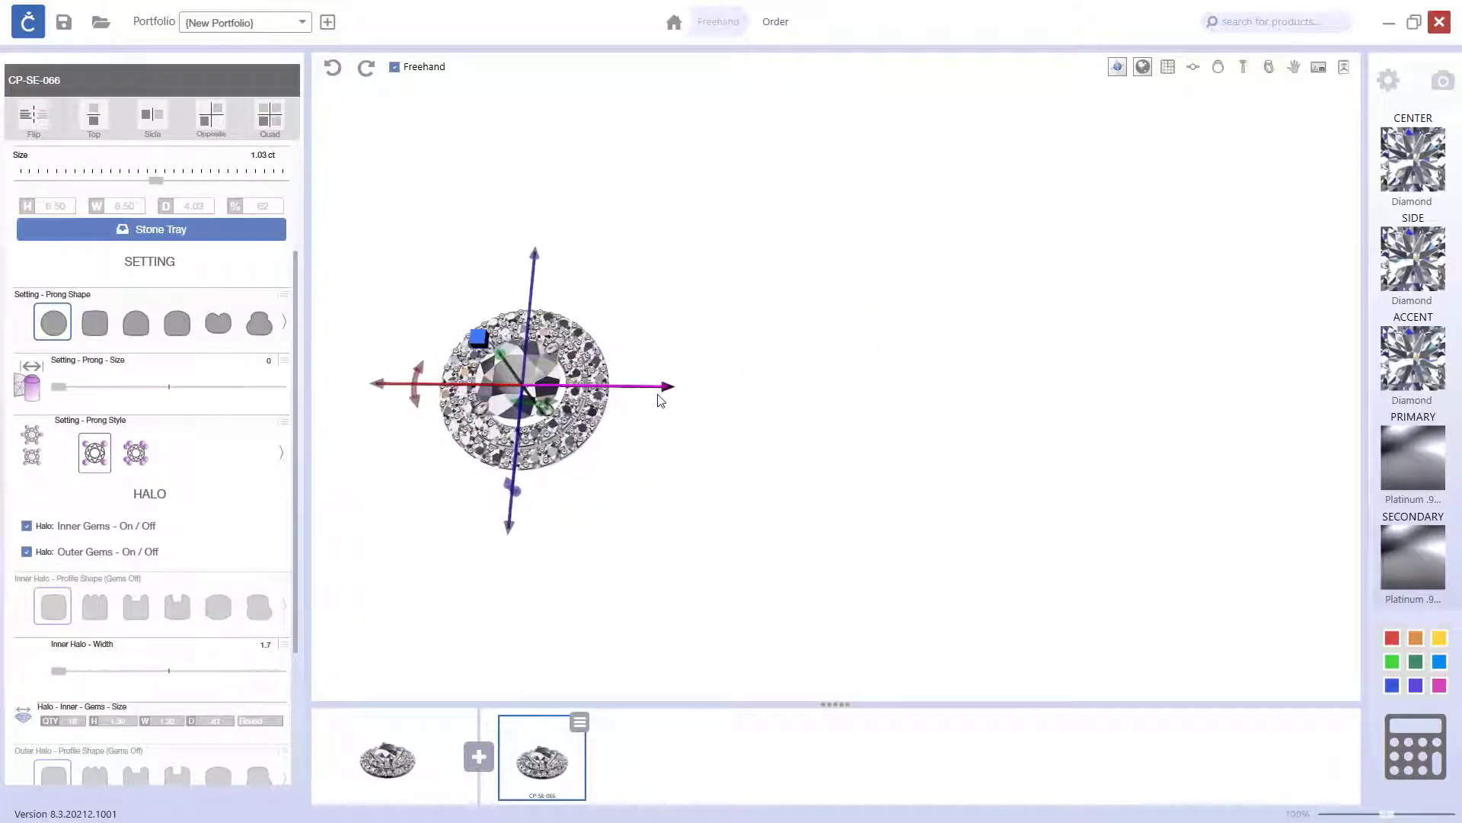
left_click(793, 464)
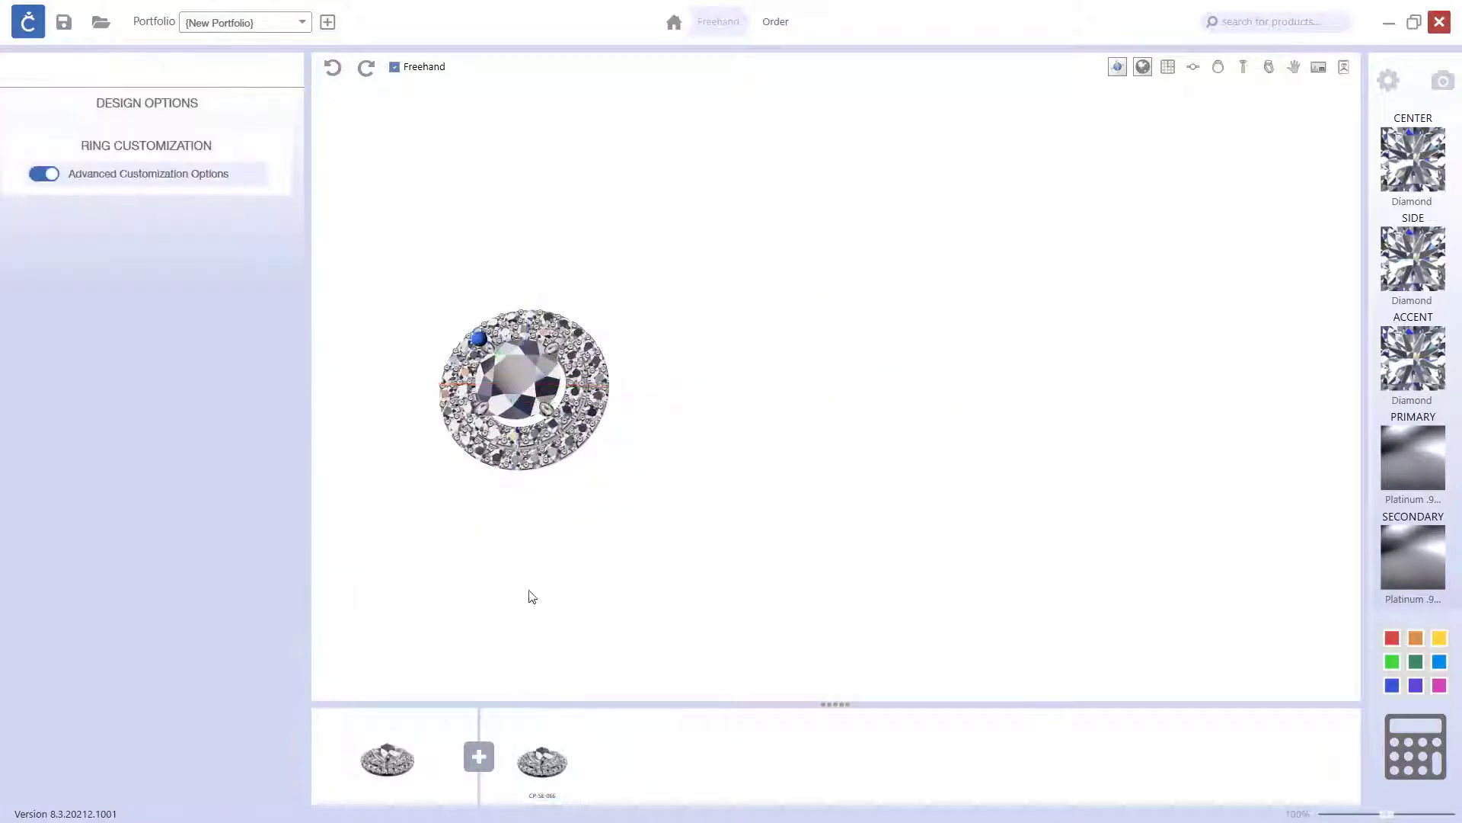
left_click(478, 756)
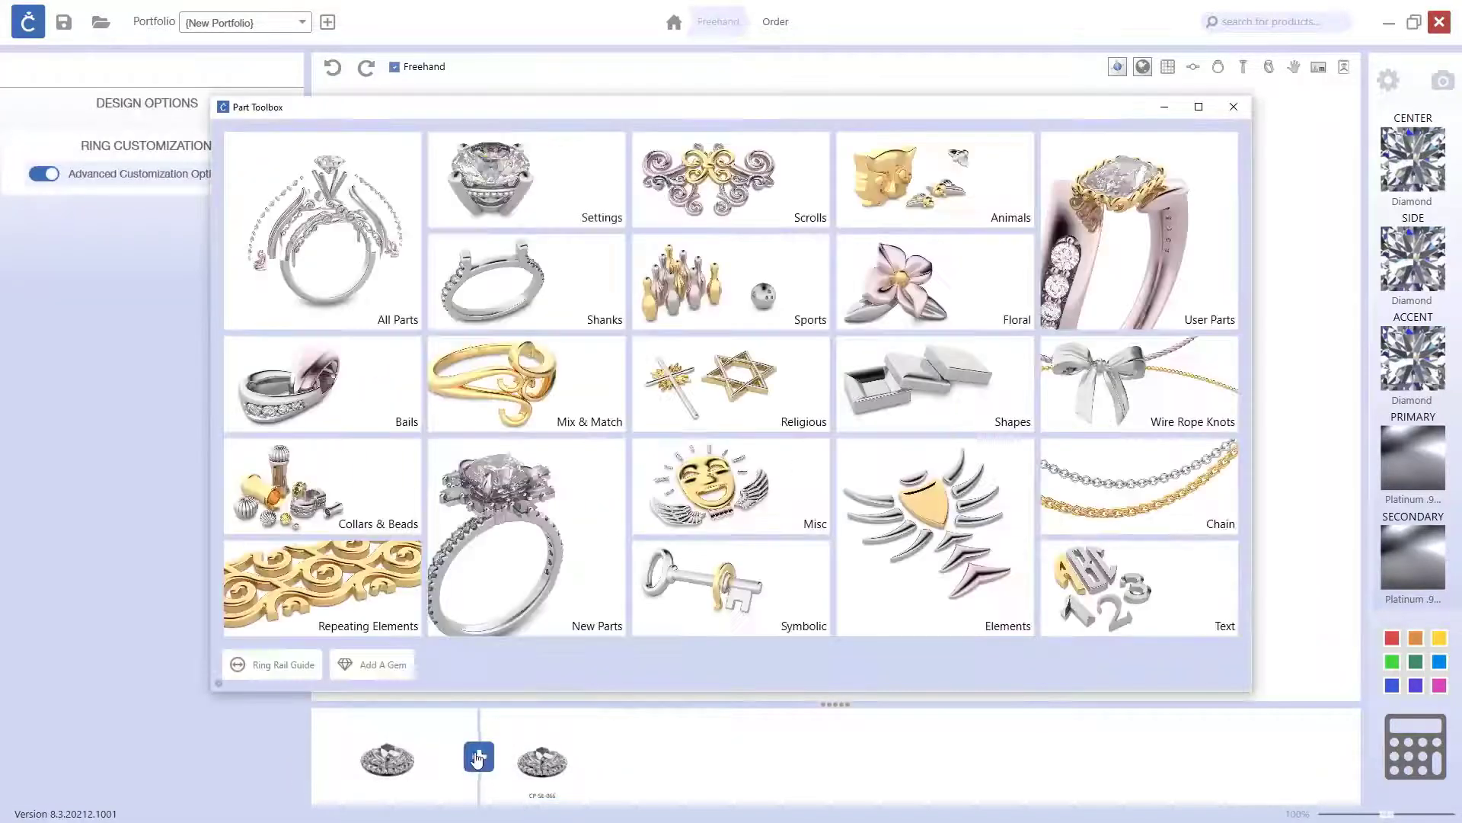
Preview the CP-SE-059 single-stone setting in ring view with a pear centre gem
left_click(592, 189)
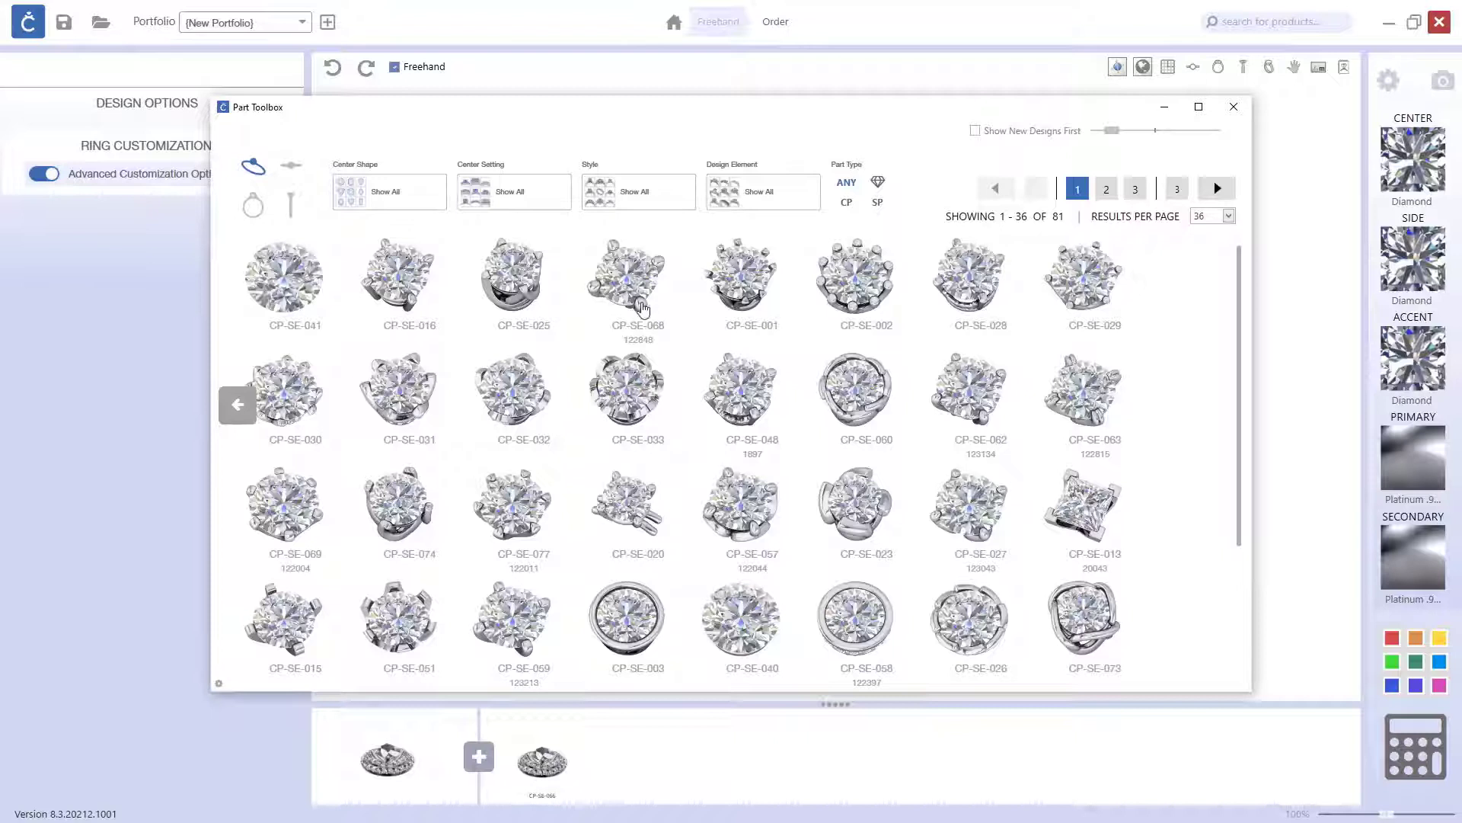
left_click(255, 206)
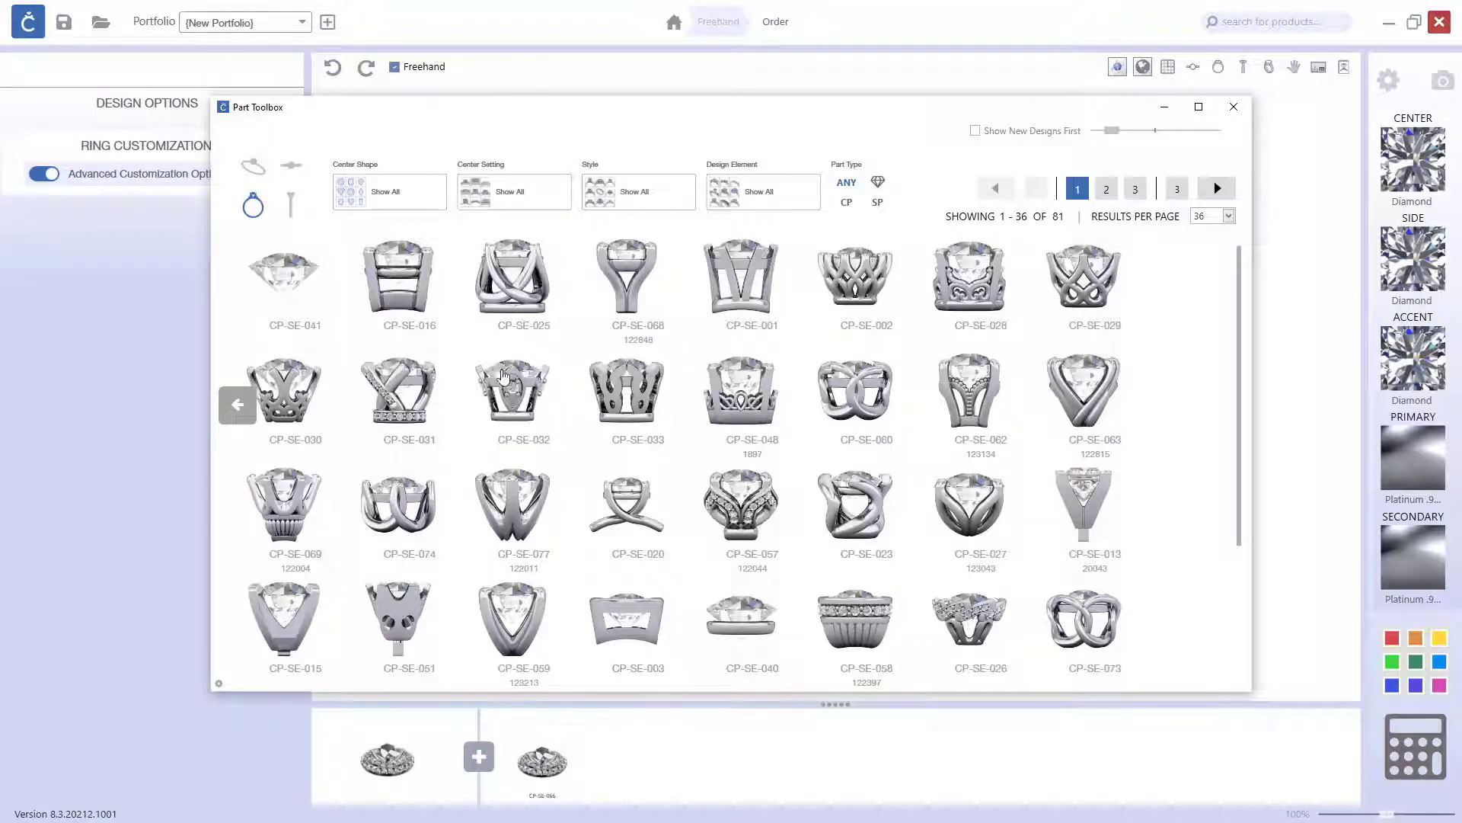
left_click(524, 612)
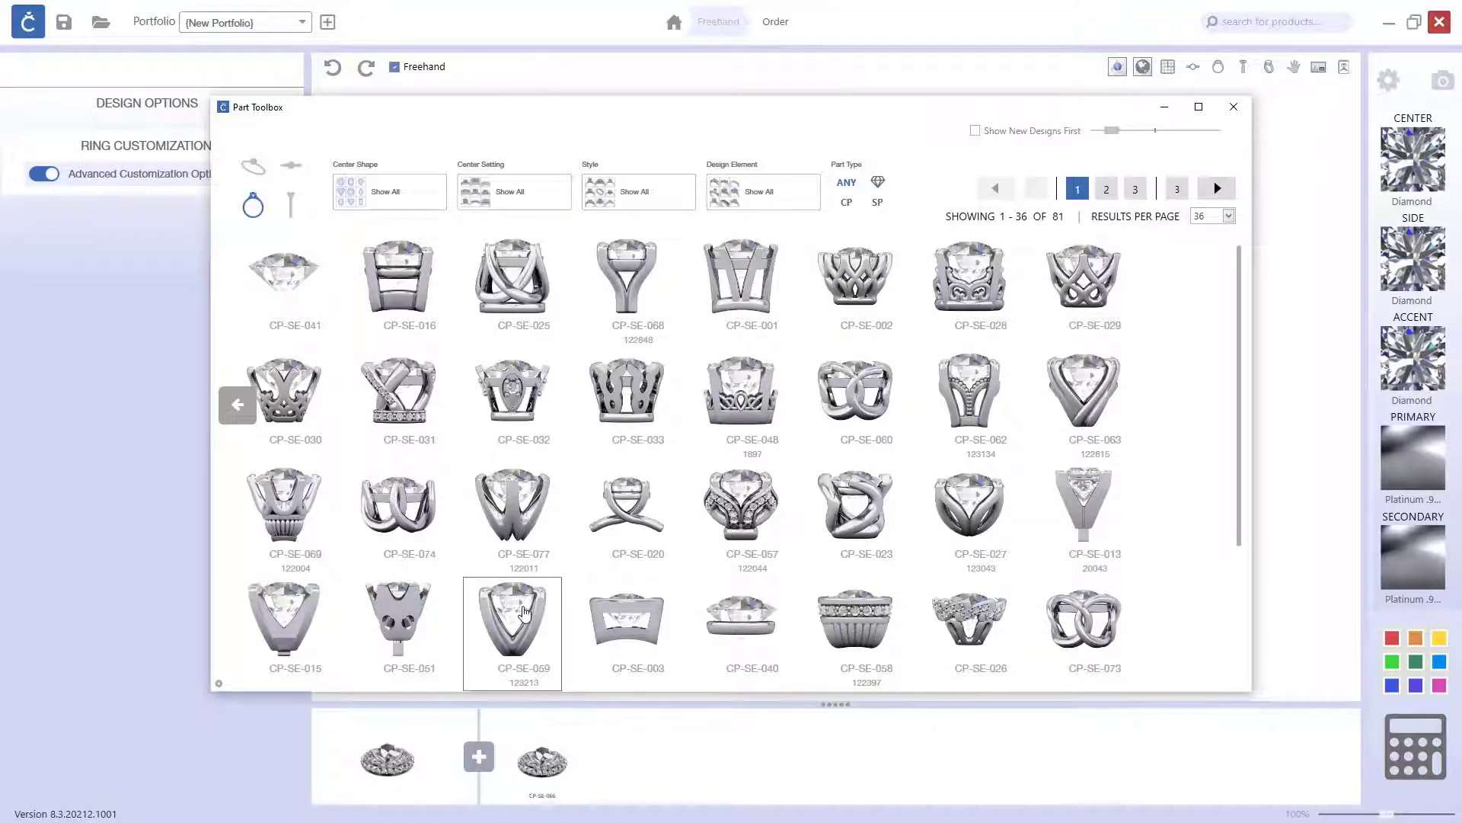
left_click_drag(814, 257, 891, 258)
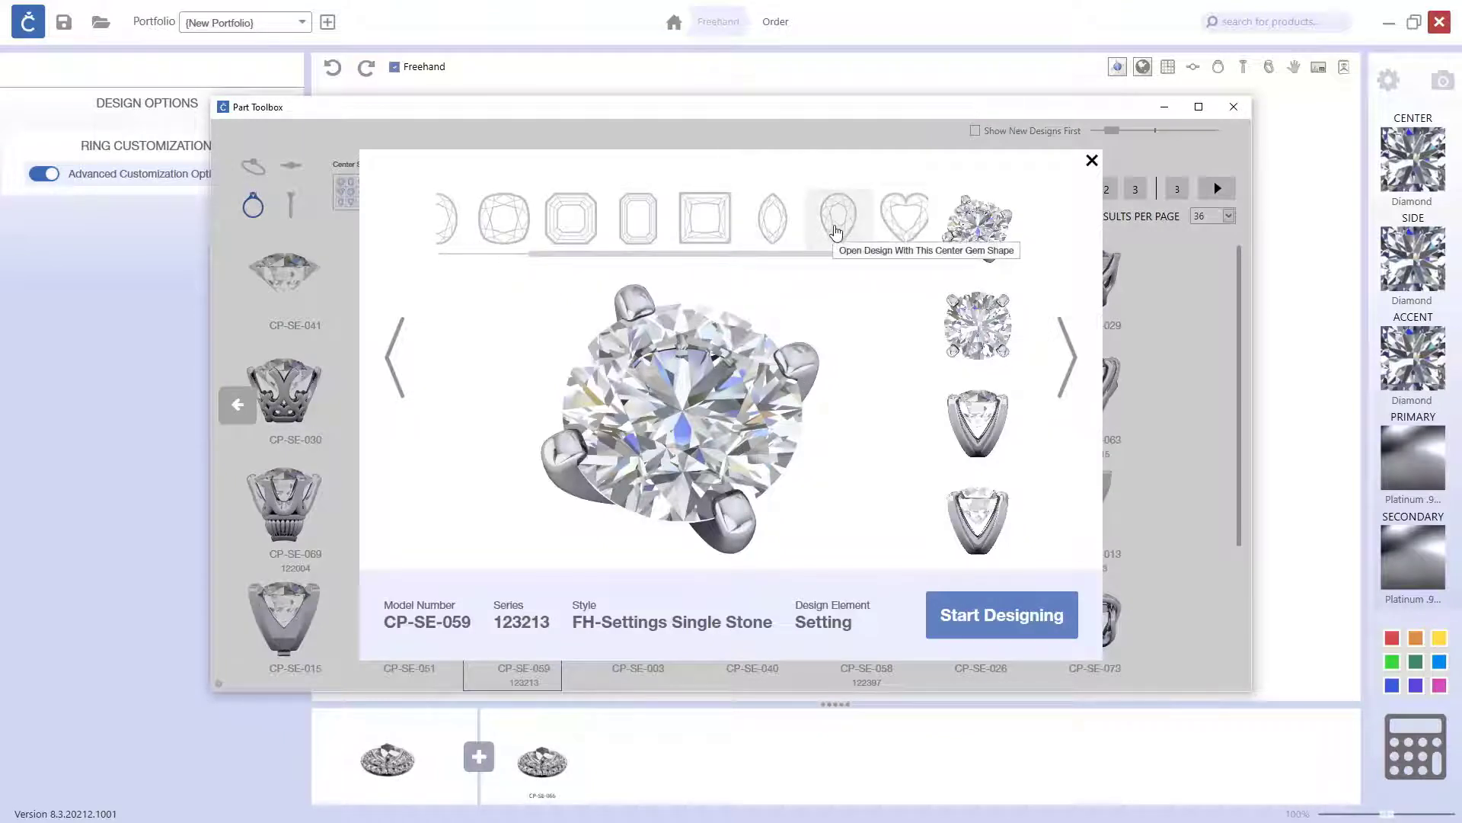
left_click(838, 232)
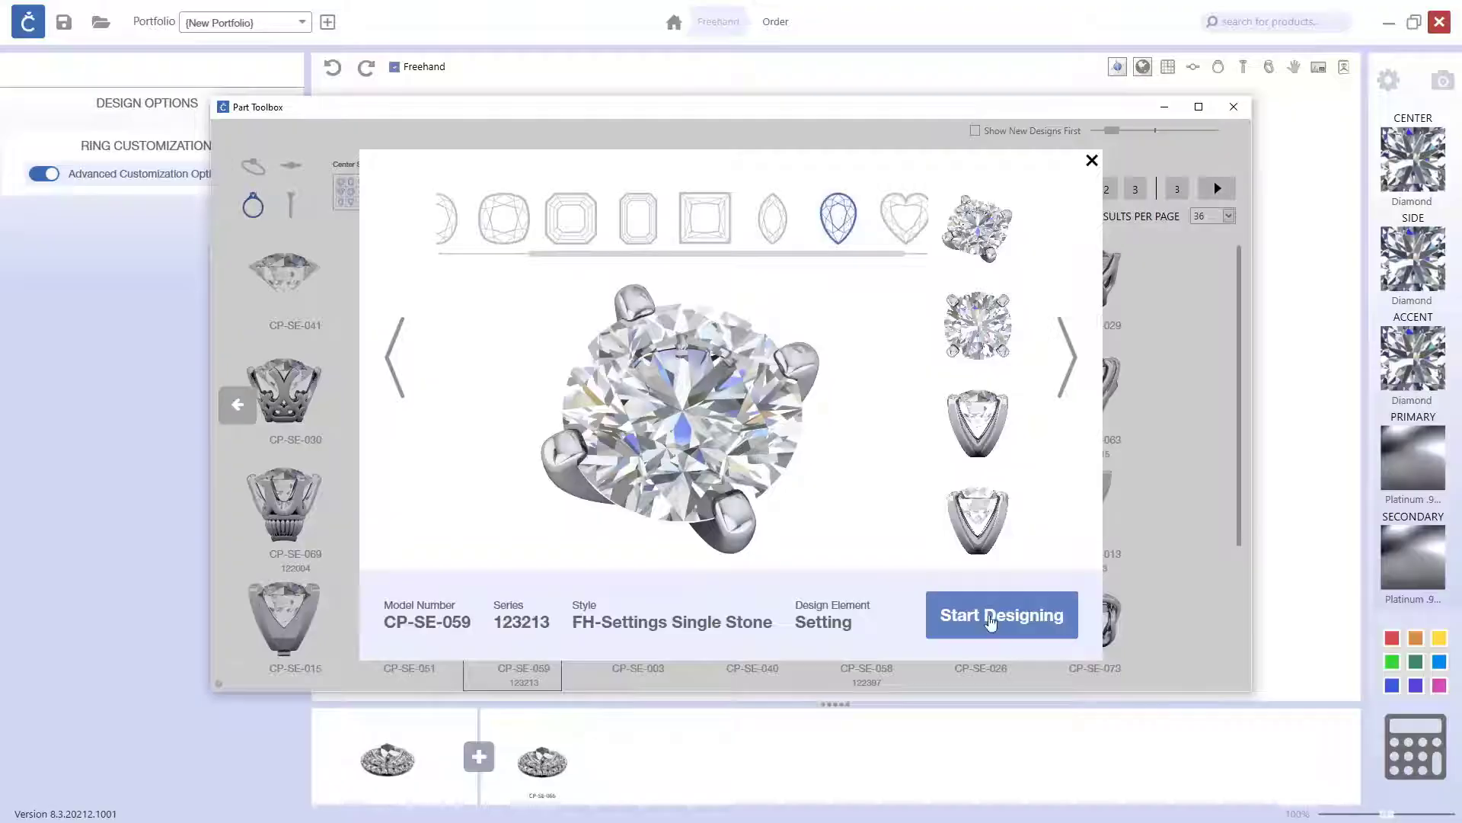
Load the pear CP-SE-059 setting beside the round halo and check its placement
left_click(994, 618)
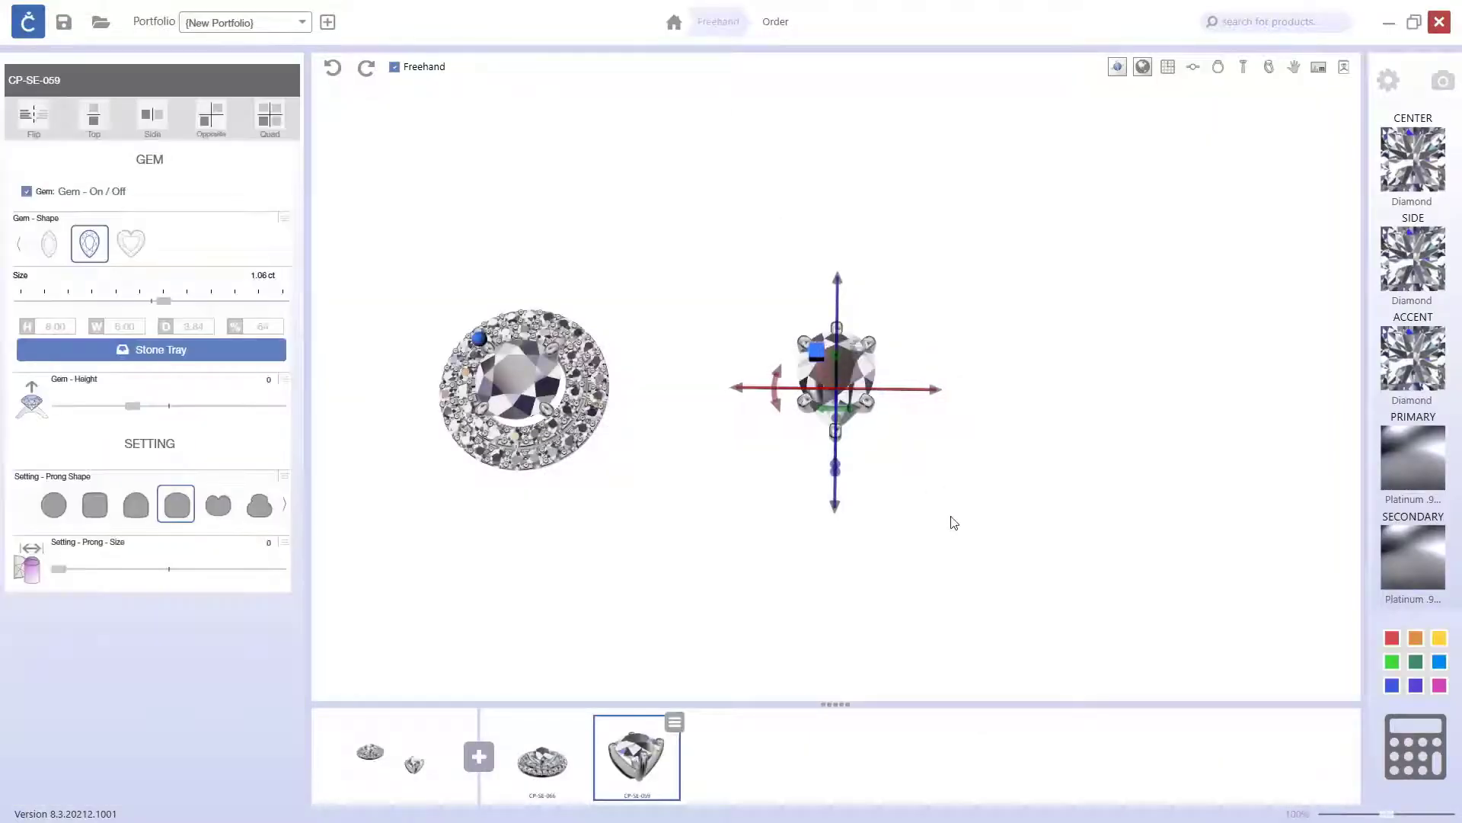
right_click_drag(909, 435, 976, 486)
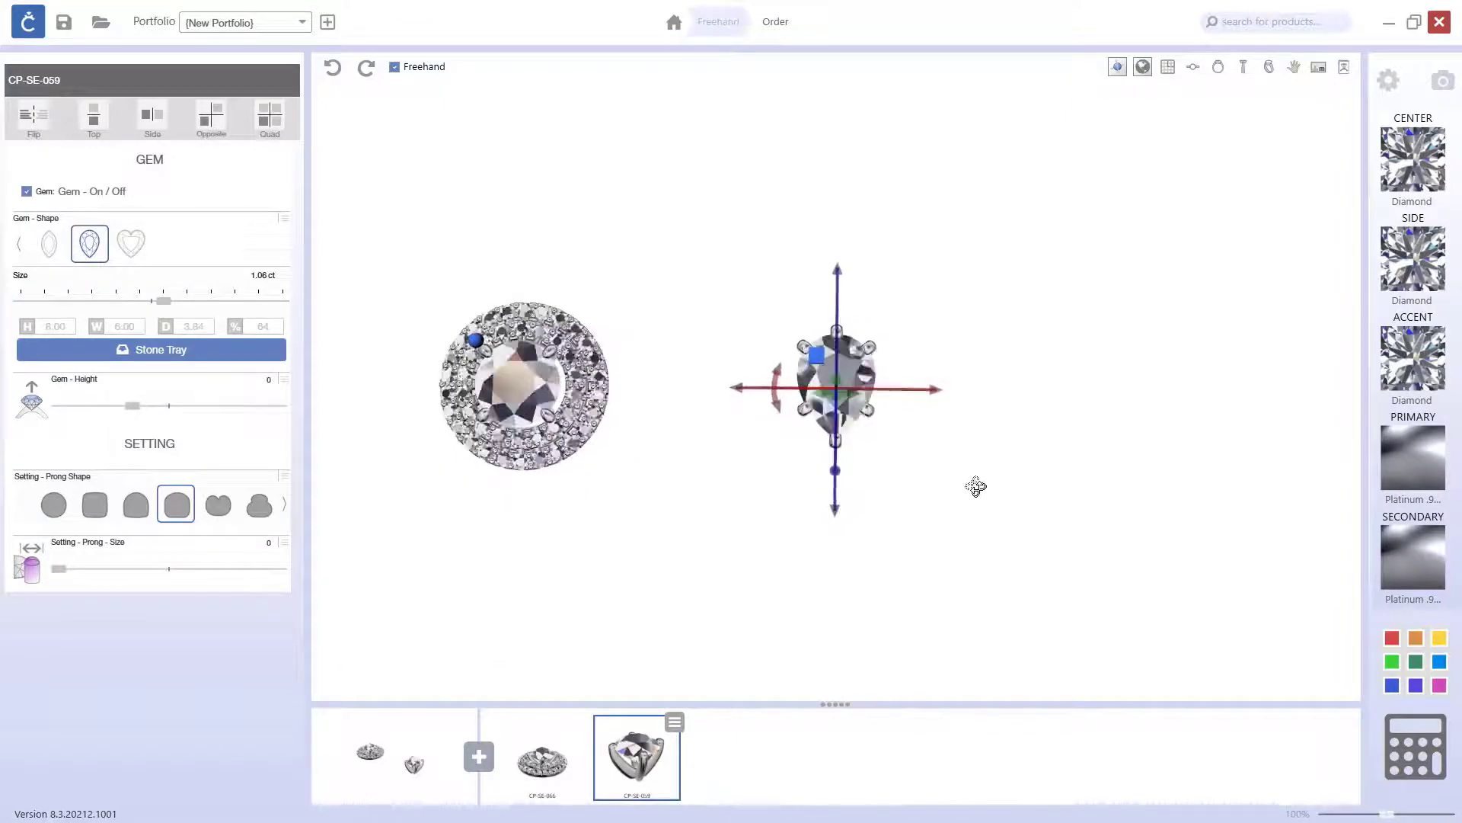
mouse_move(976, 486)
left_mouse_down()
mouse_move(979, 278)
mouse_move(996, 376)
mouse_move(980, 477)
left_mouse_up()
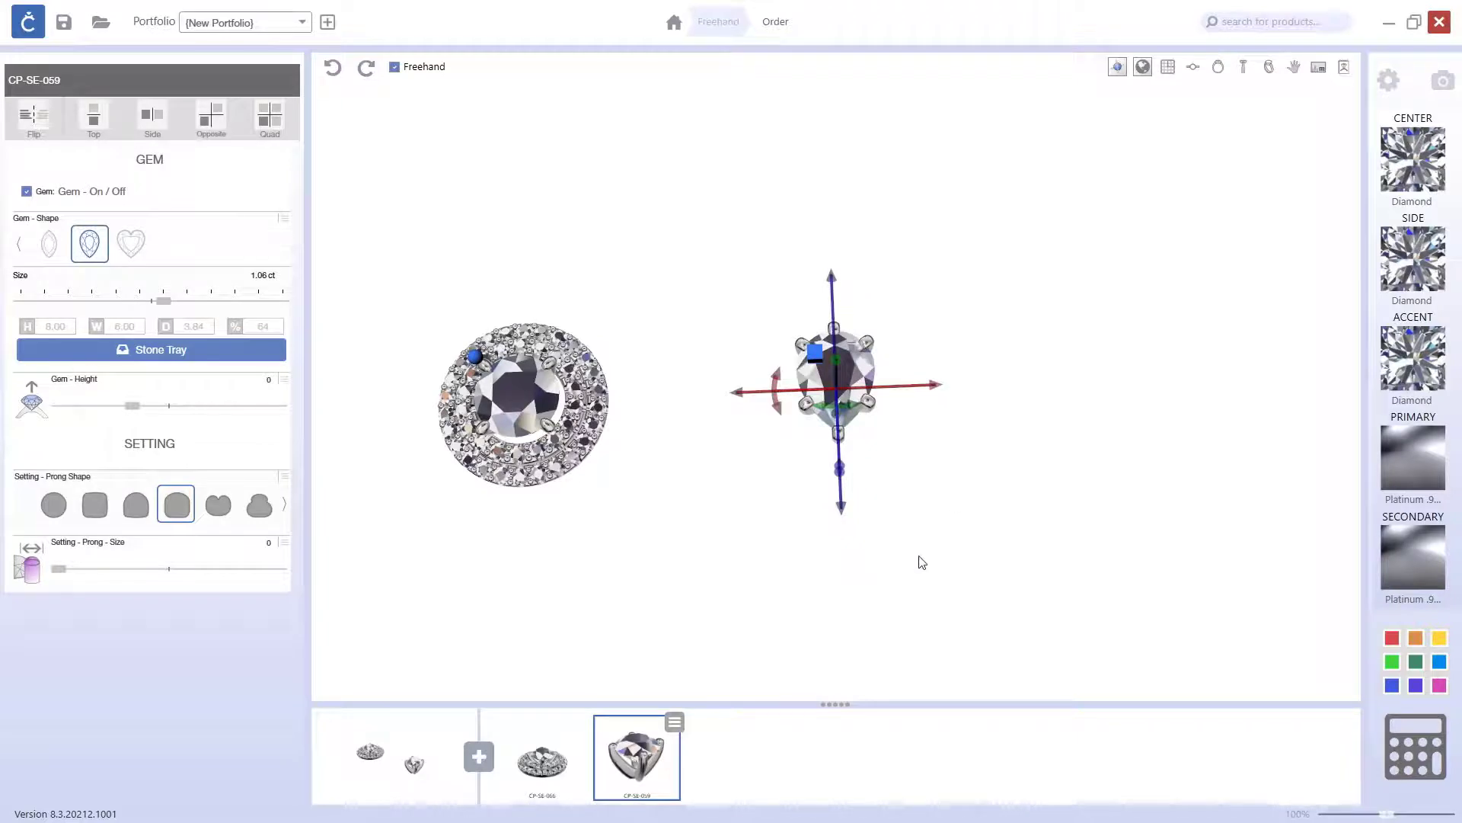
left_click(963, 534)
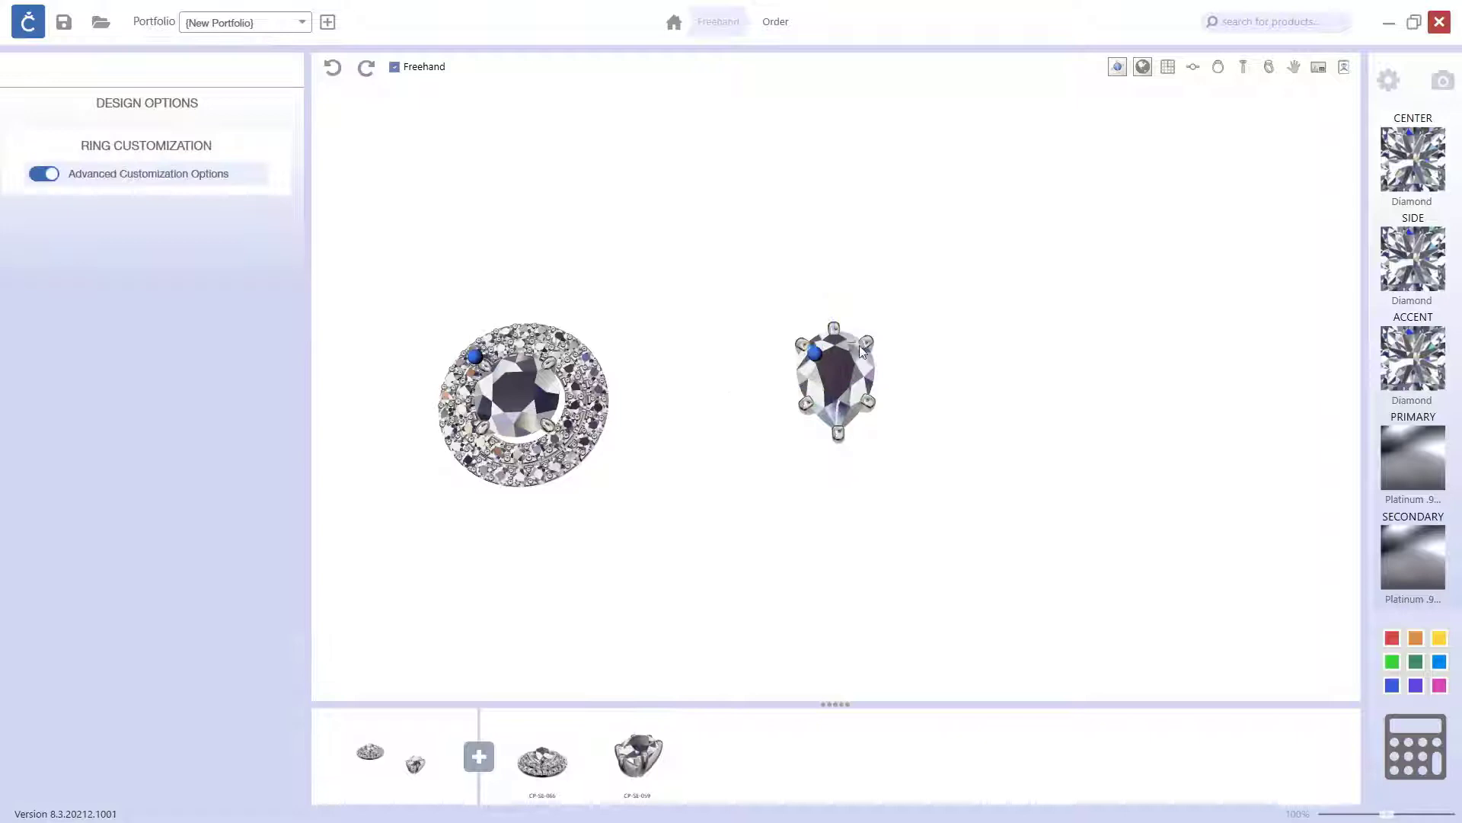
left_click(644, 750)
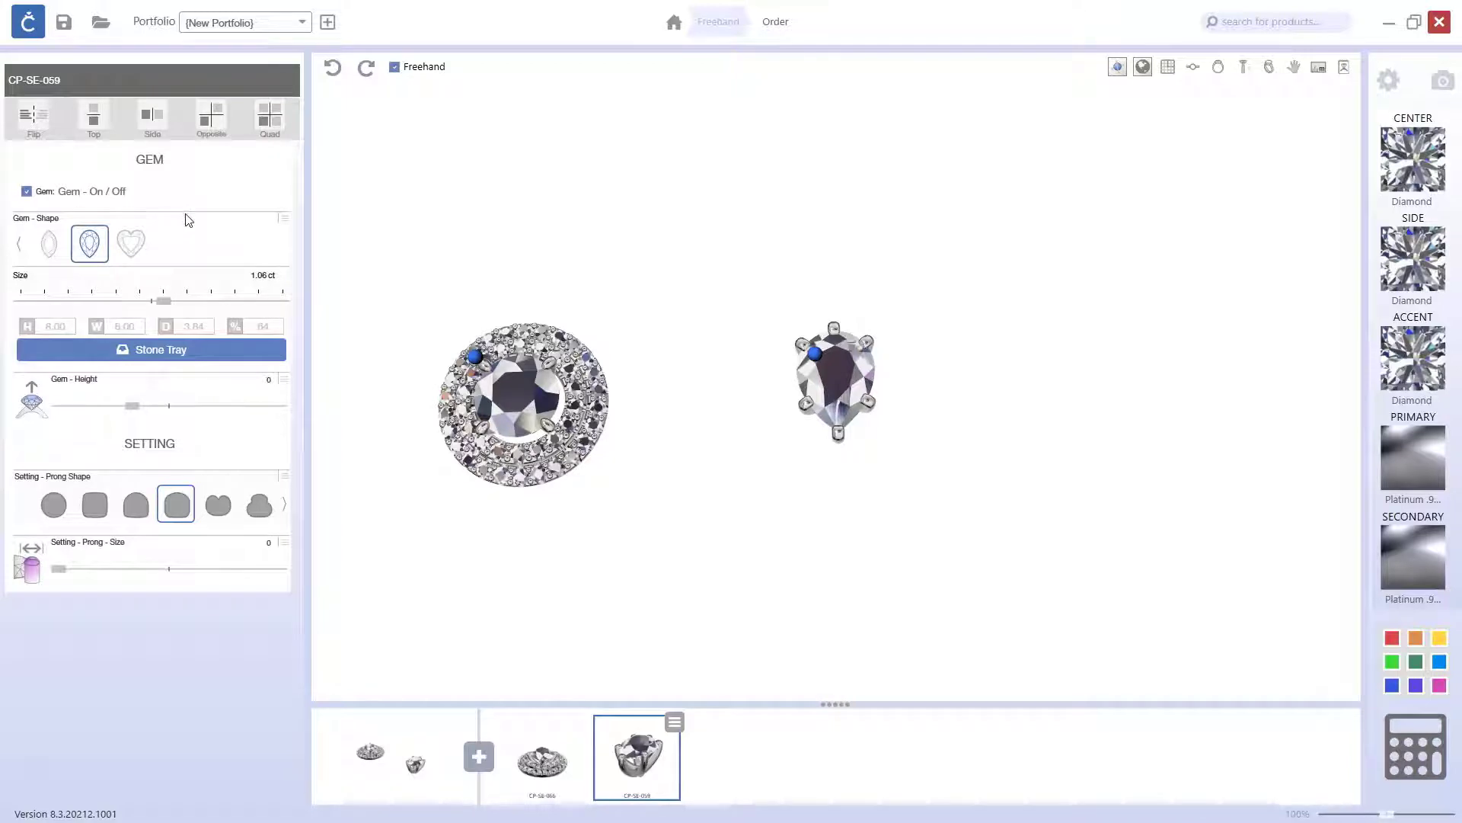
mouse_move(384, 467)
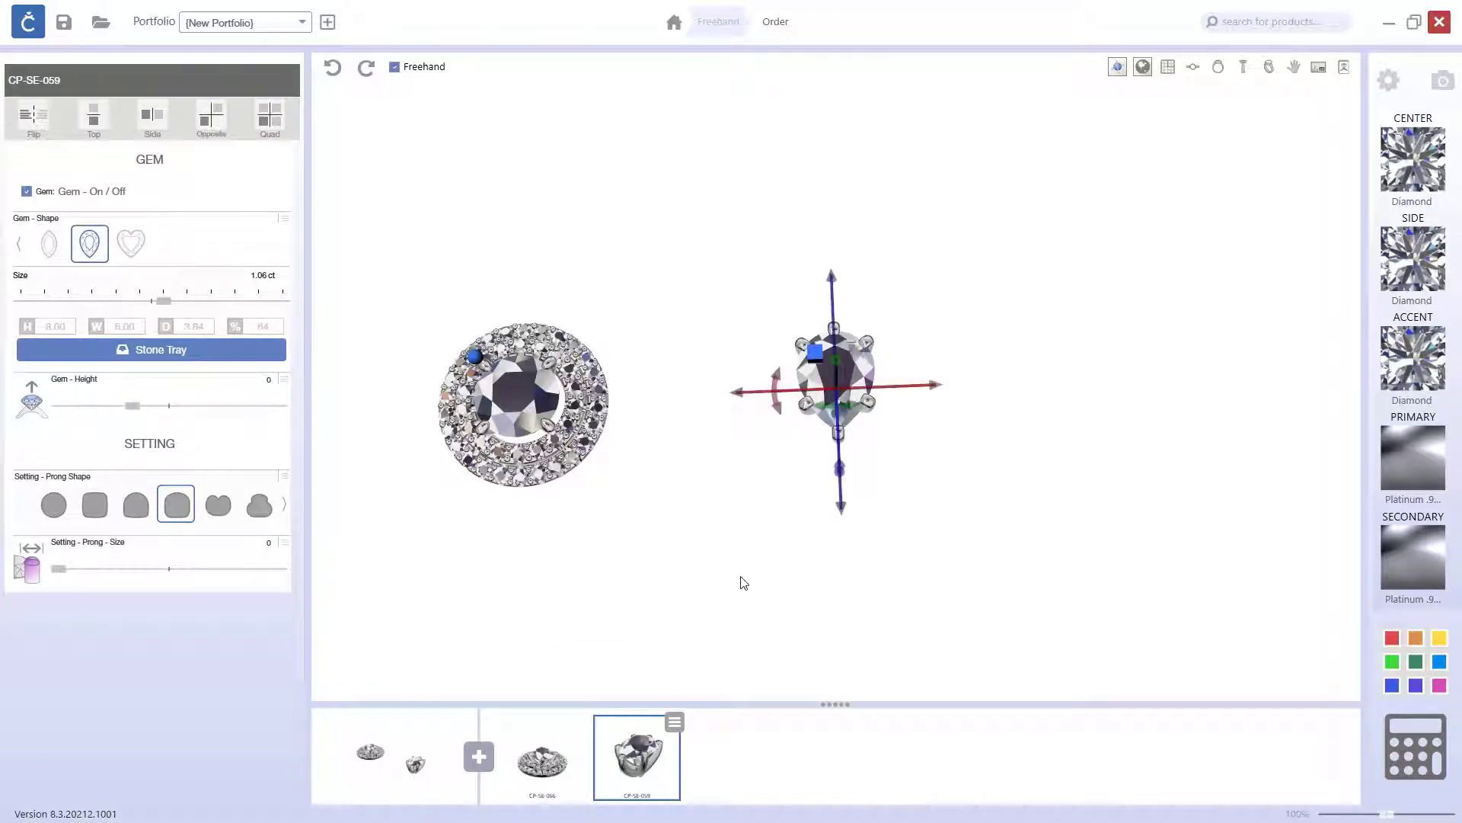
left_click(712, 593)
Add the CP-SE-006 cushion halo from page 2 of Settings, browsing in top view
left_click(479, 758)
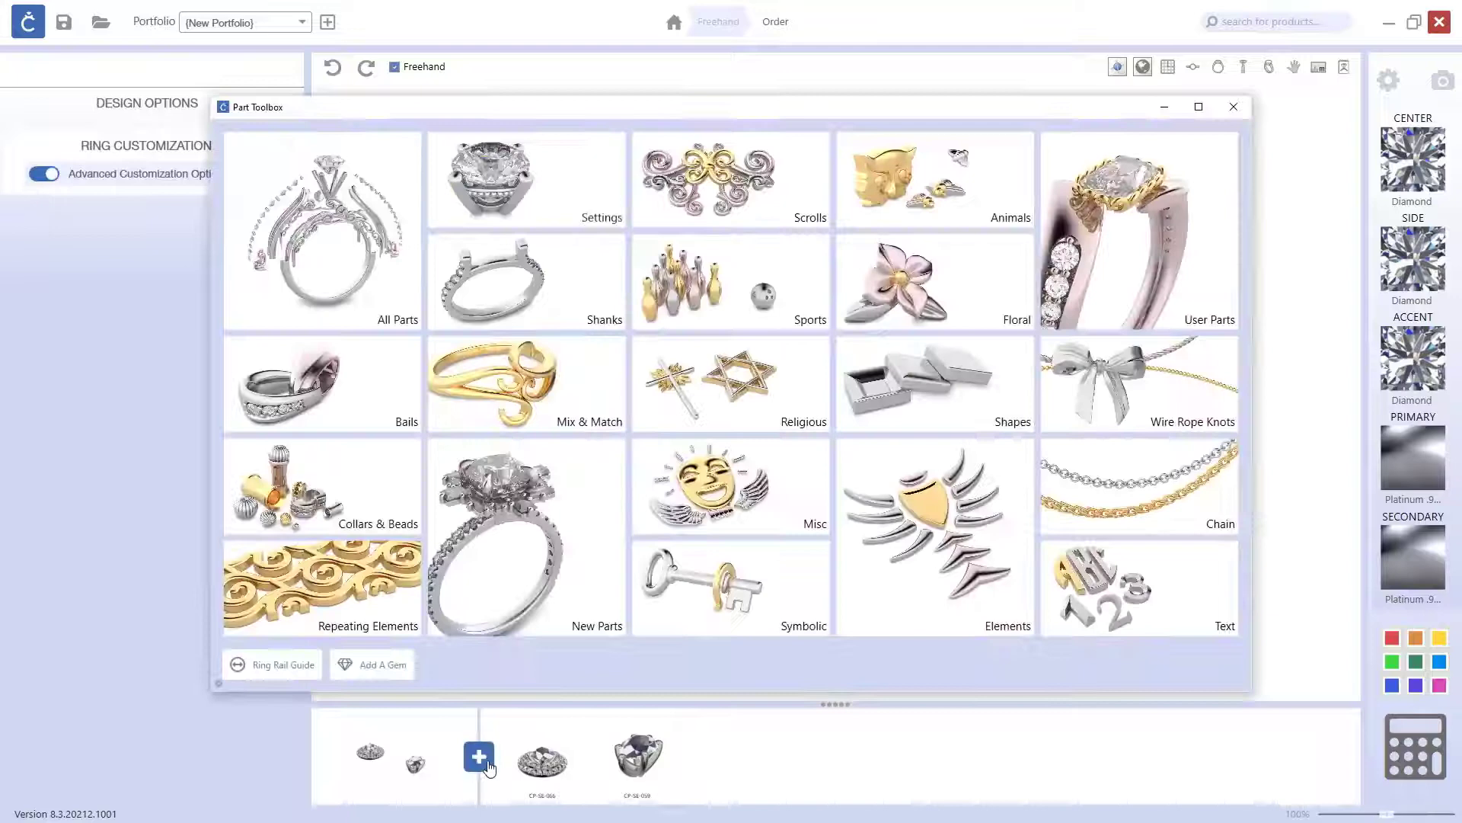
left_click(533, 196)
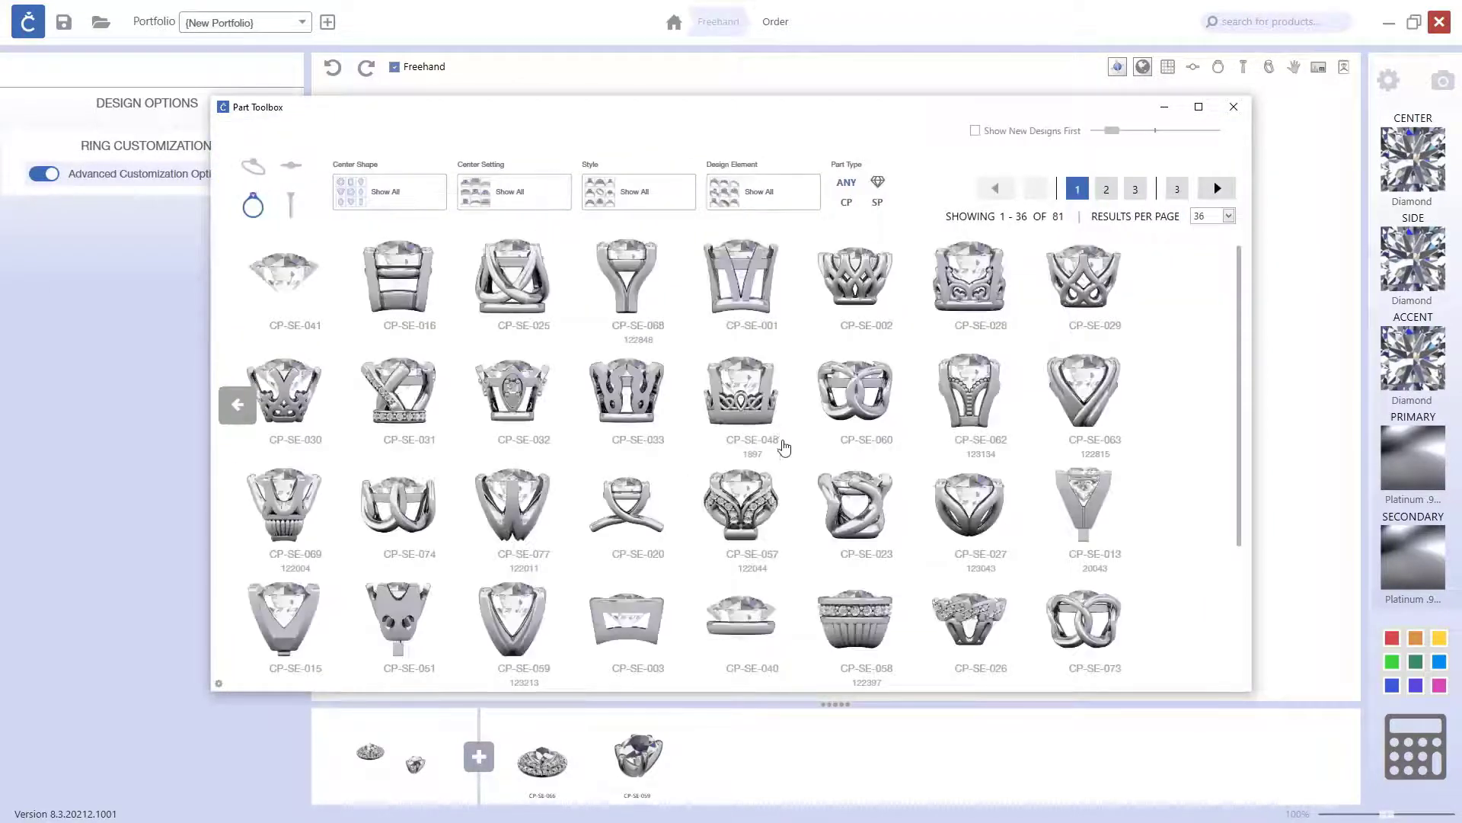
left_click(254, 165)
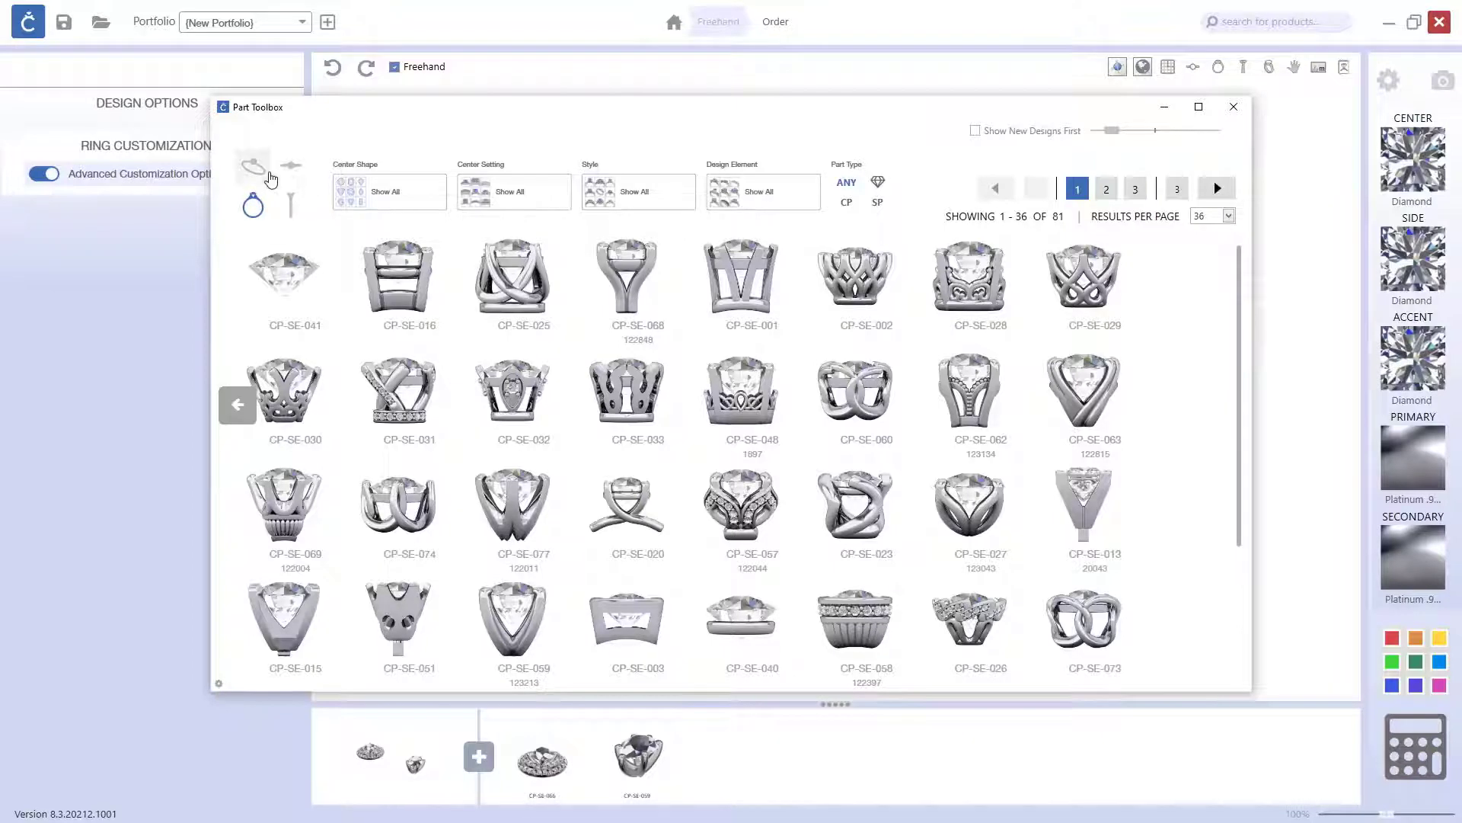
scroll(847, 495, "down", 3)
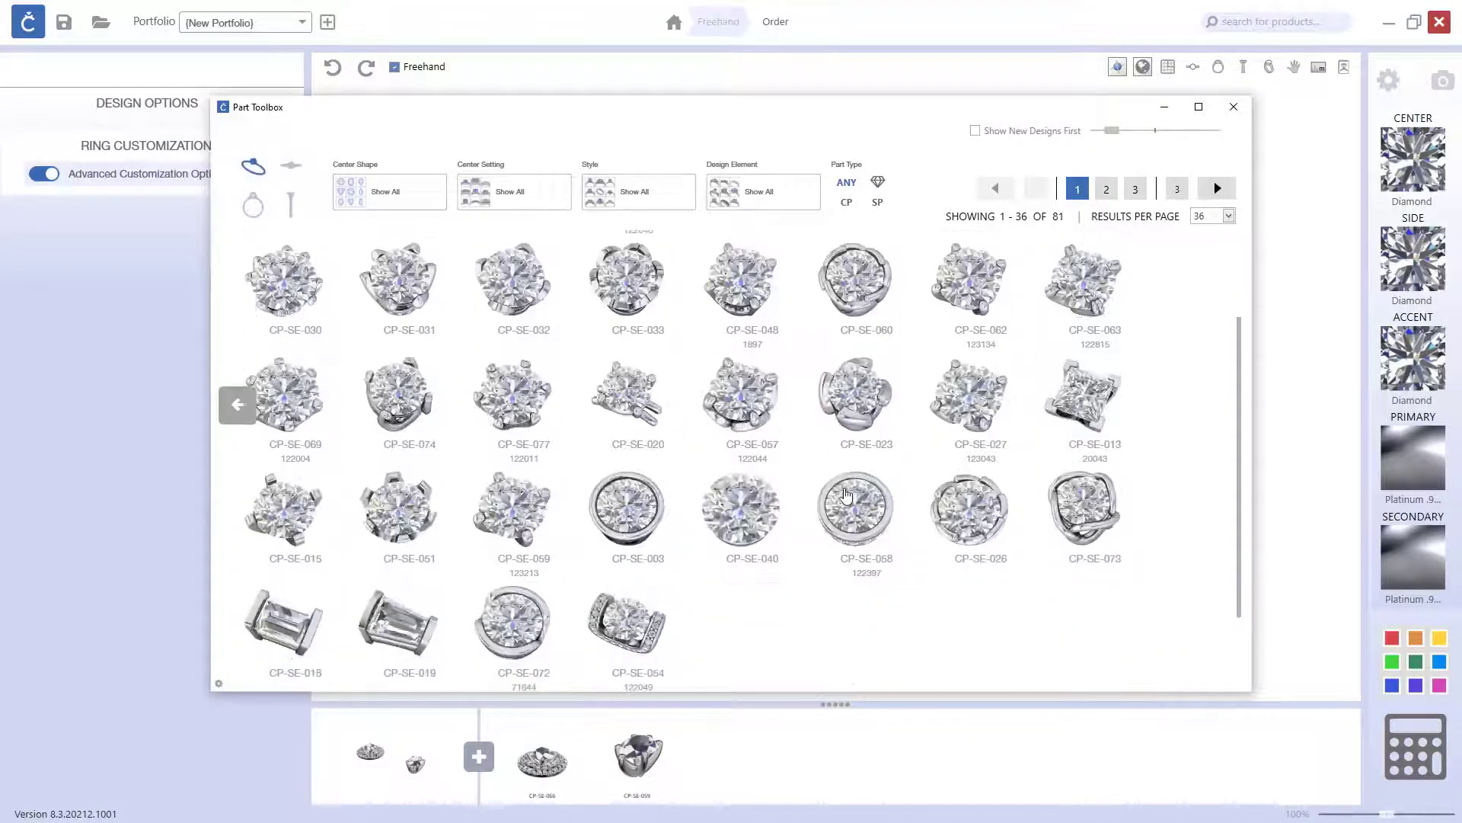
left_click(1216, 188)
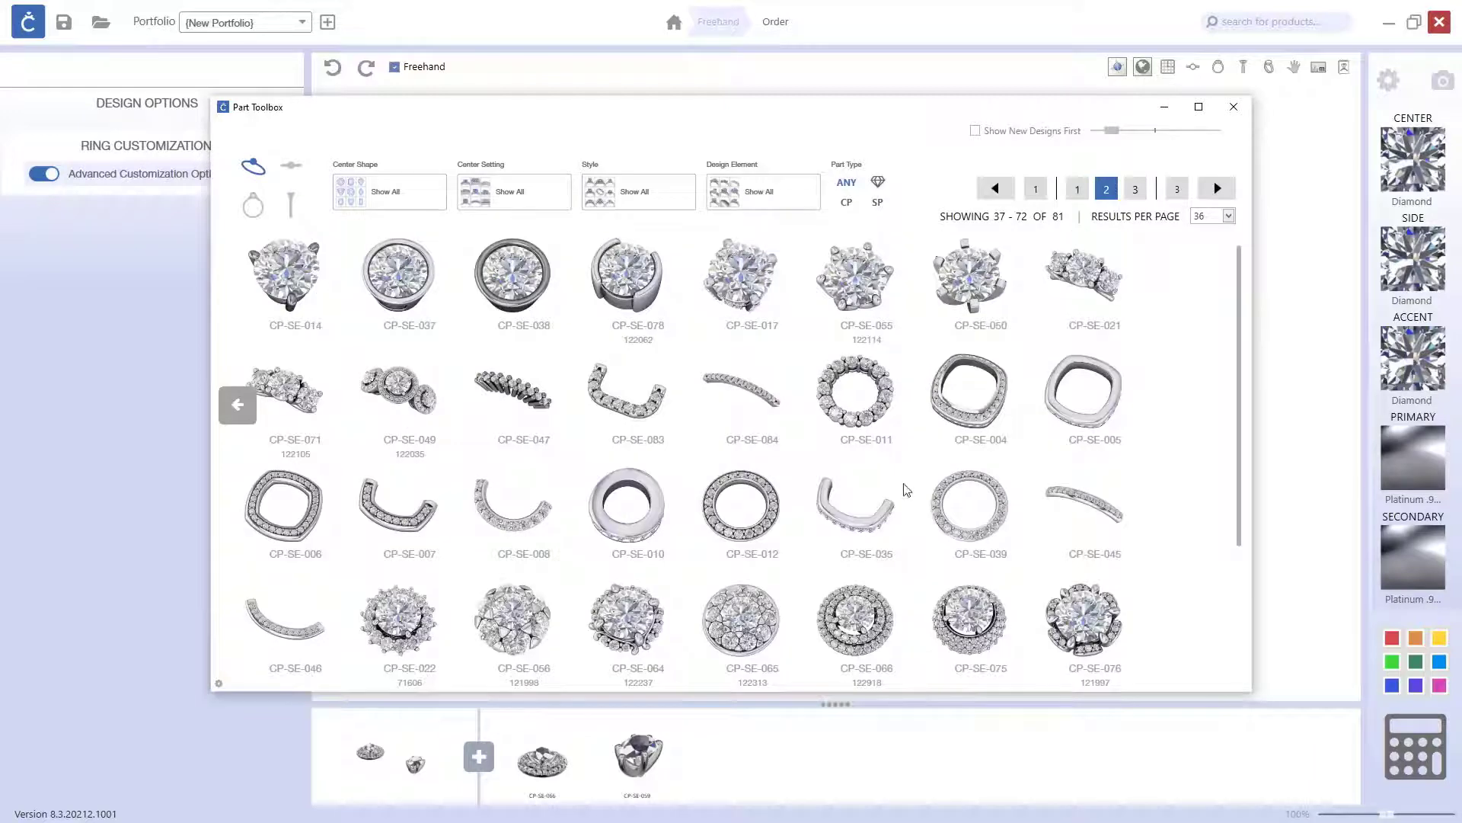
scroll(906, 490, "down", 1)
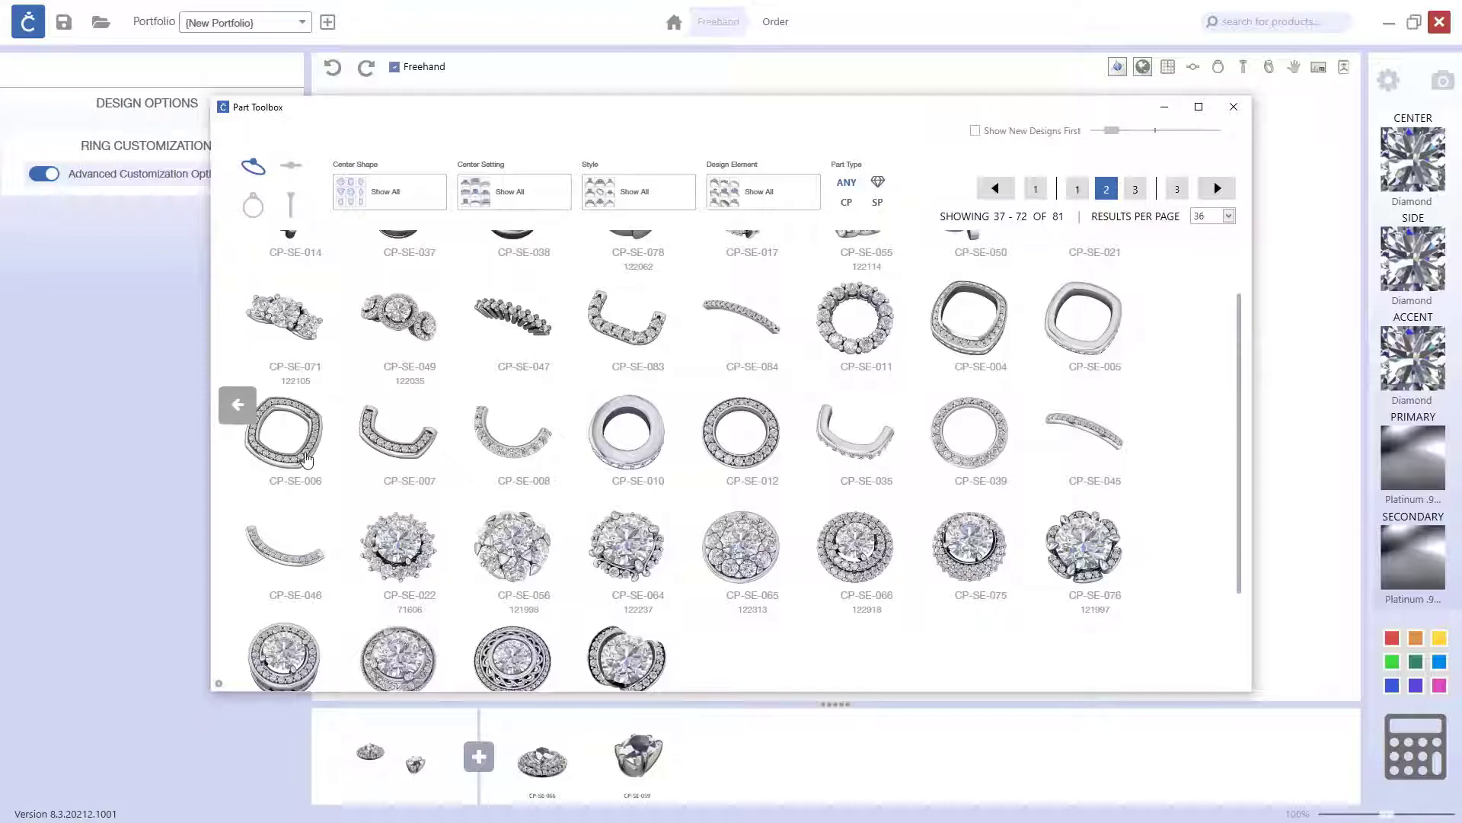
left_click(307, 460)
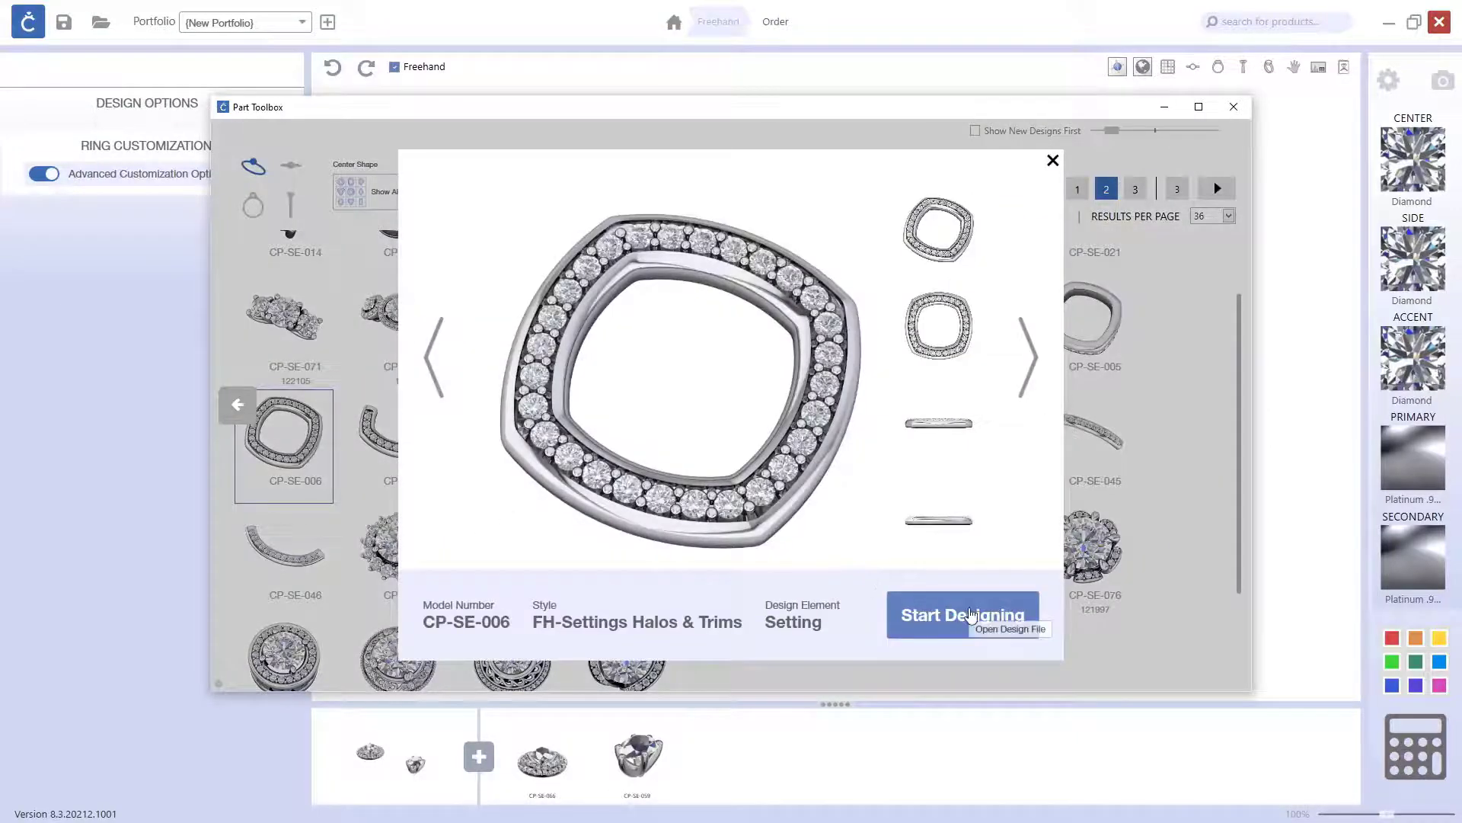
left_click(970, 614)
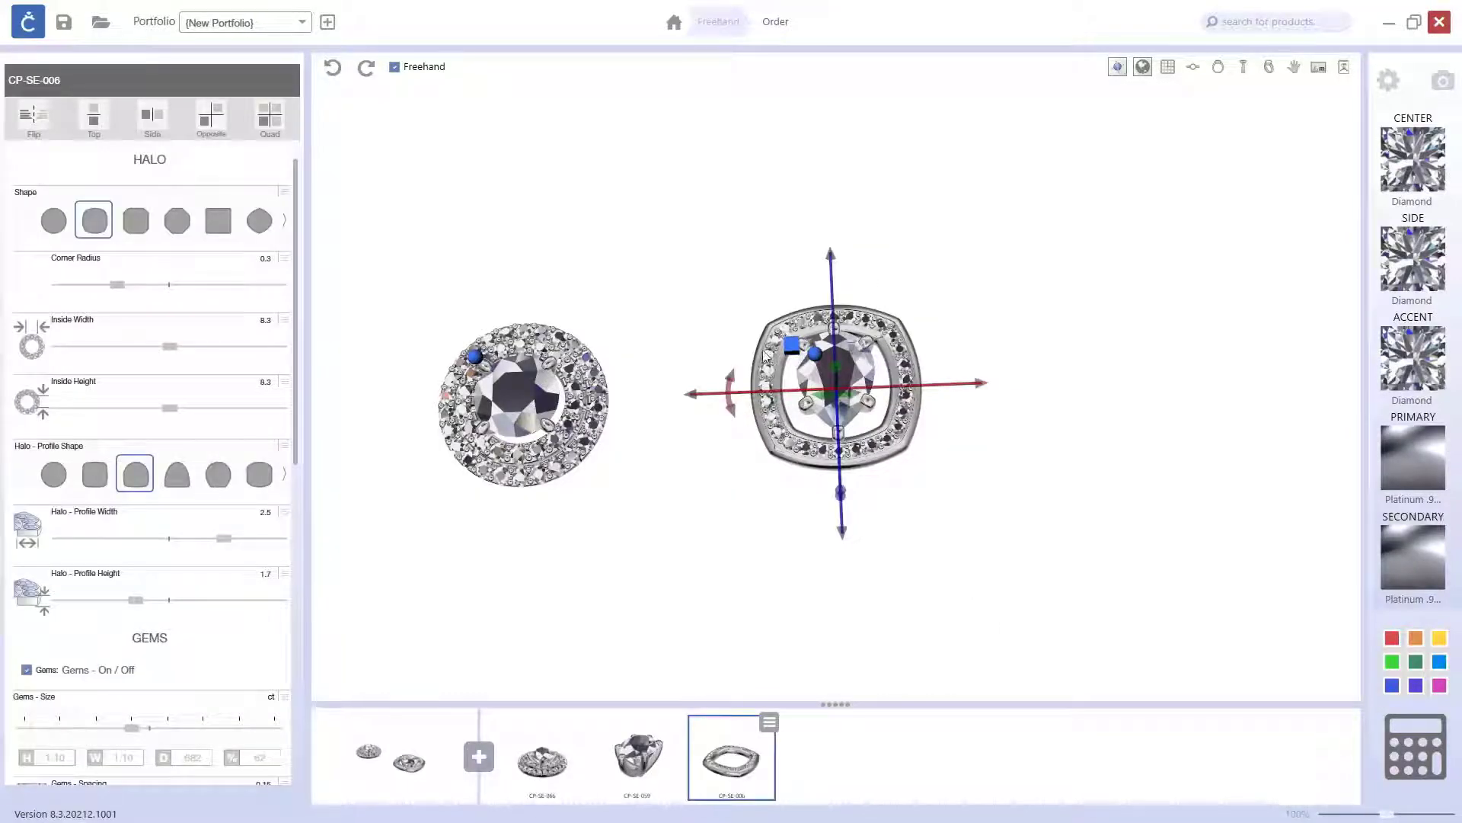
Make the CP-SE-006 halo pear-shaped with inside width 5.9
mouse_move(966, 472)
right_mouse_down()
mouse_move(957, 487)
mouse_move(961, 445)
right_mouse_up()
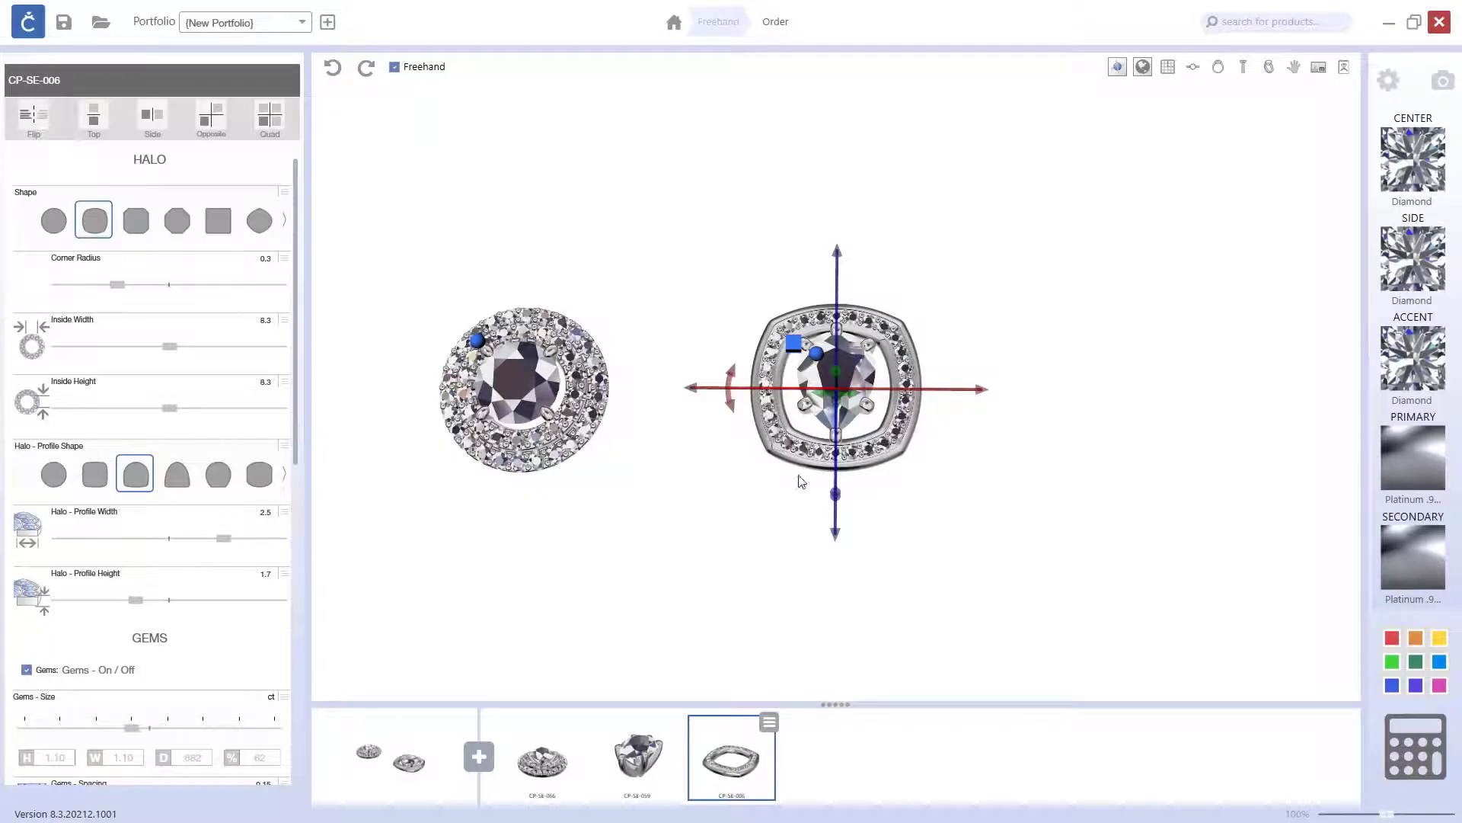
mouse_move(652, 539)
right_mouse_down()
mouse_move(648, 474)
mouse_move(641, 521)
right_mouse_up()
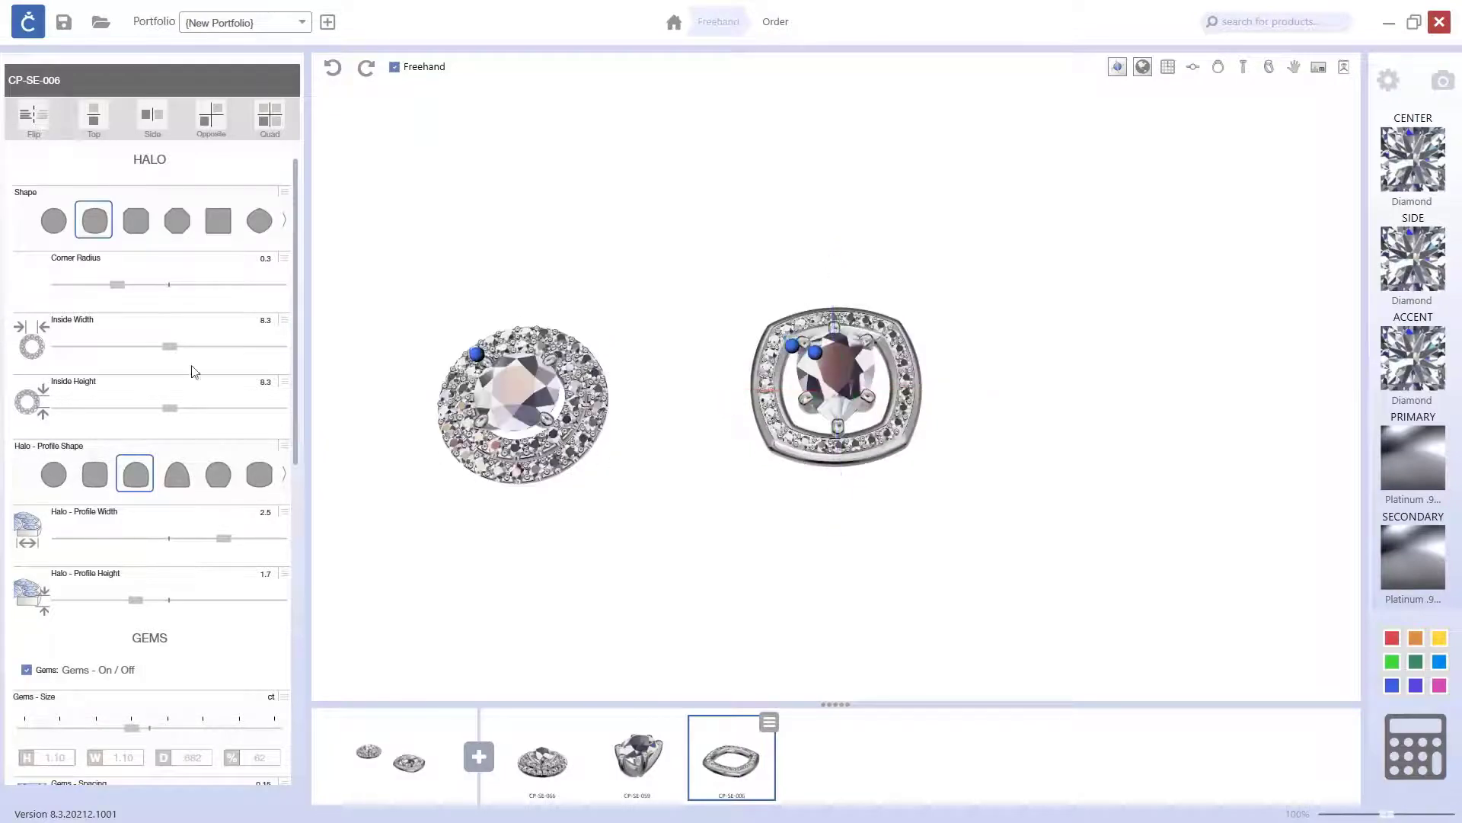
left_click(282, 223)
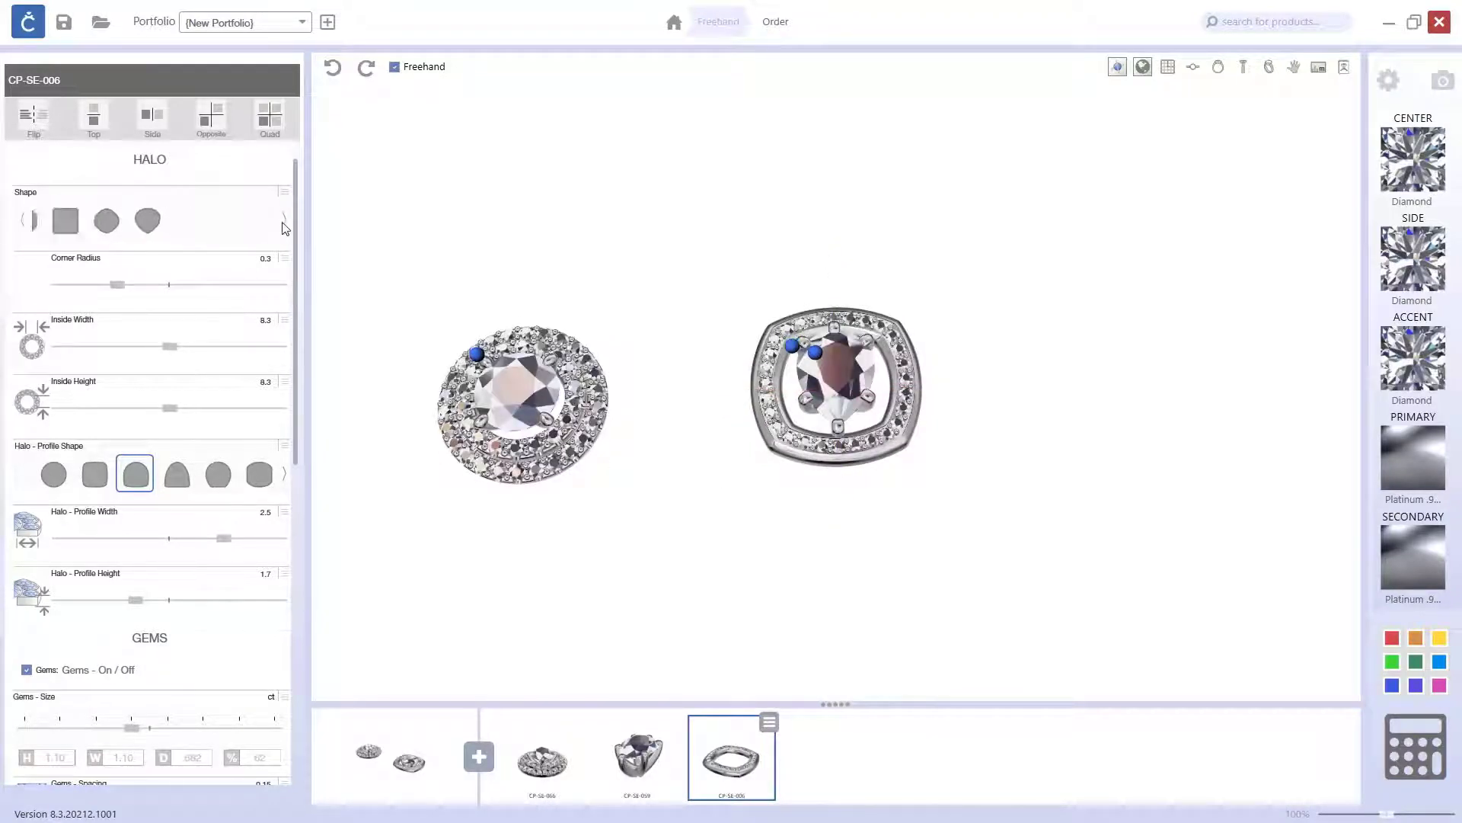
left_click(89, 226)
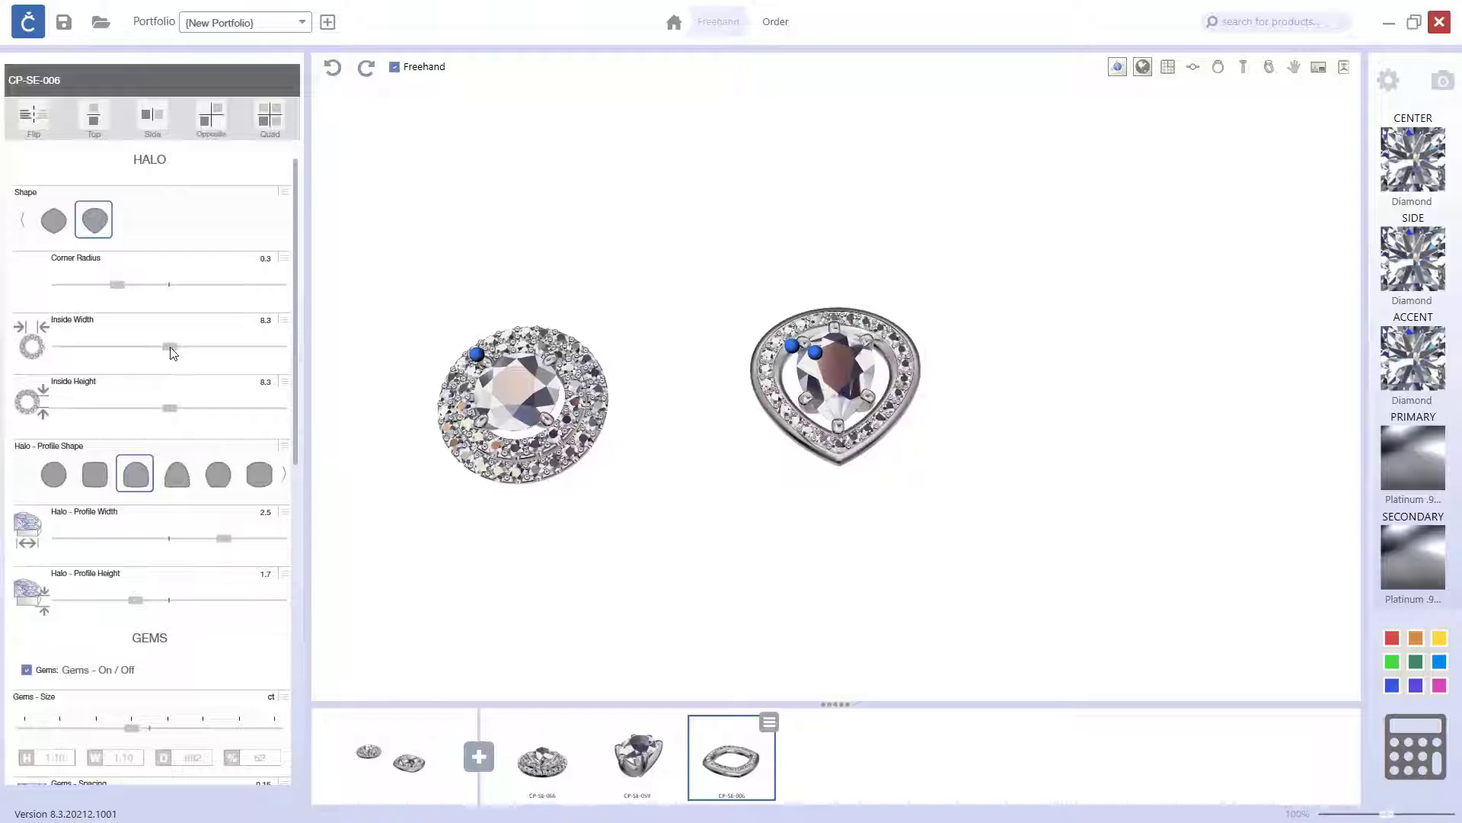
left_click_drag(171, 351, 140, 354)
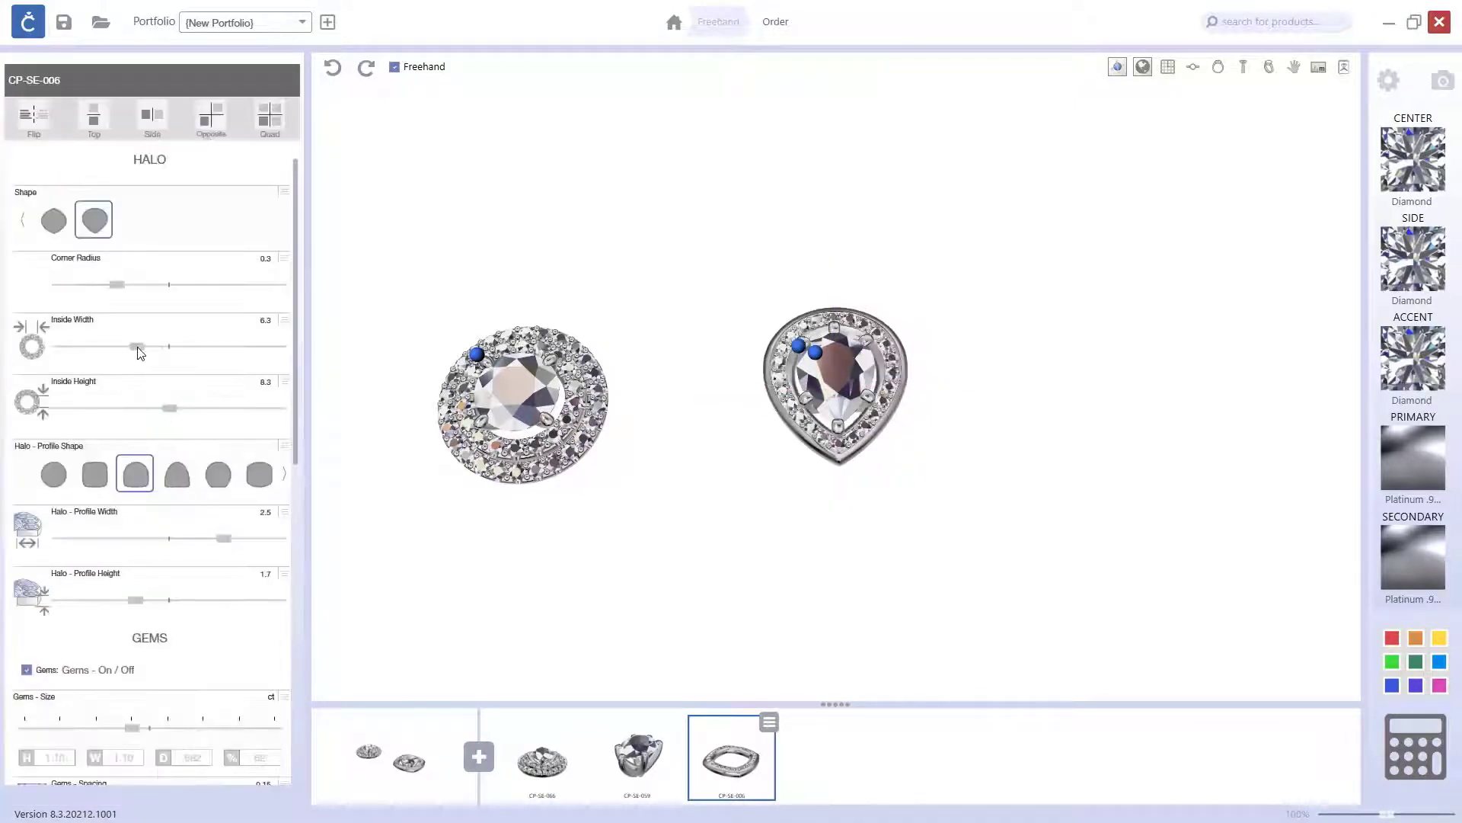
left_click_drag(139, 351, 135, 351)
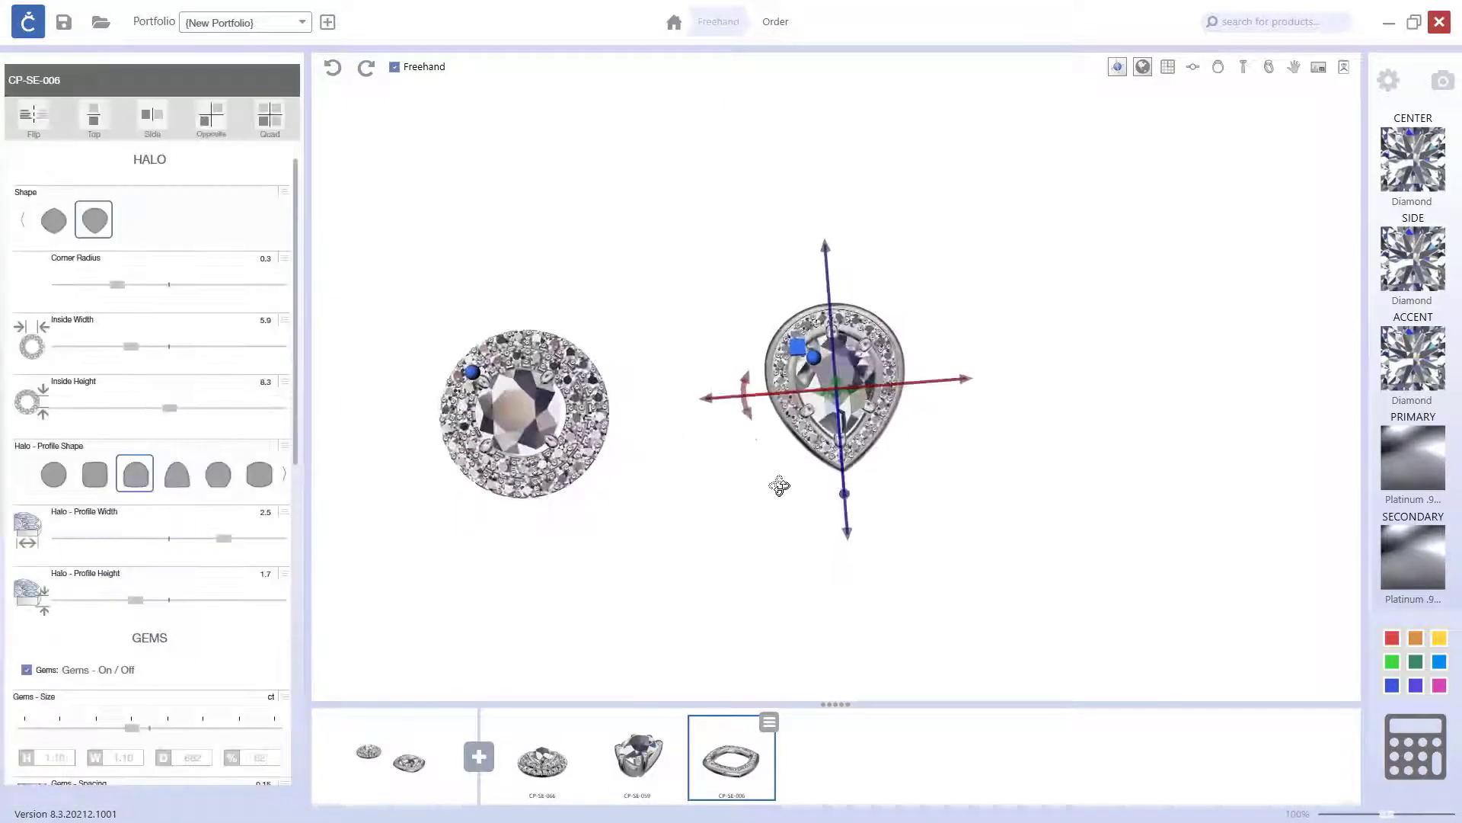
Thin the halo profile width to 1.87 and reopen the parts catalogue
left_click_drag(777, 487, 837, 535)
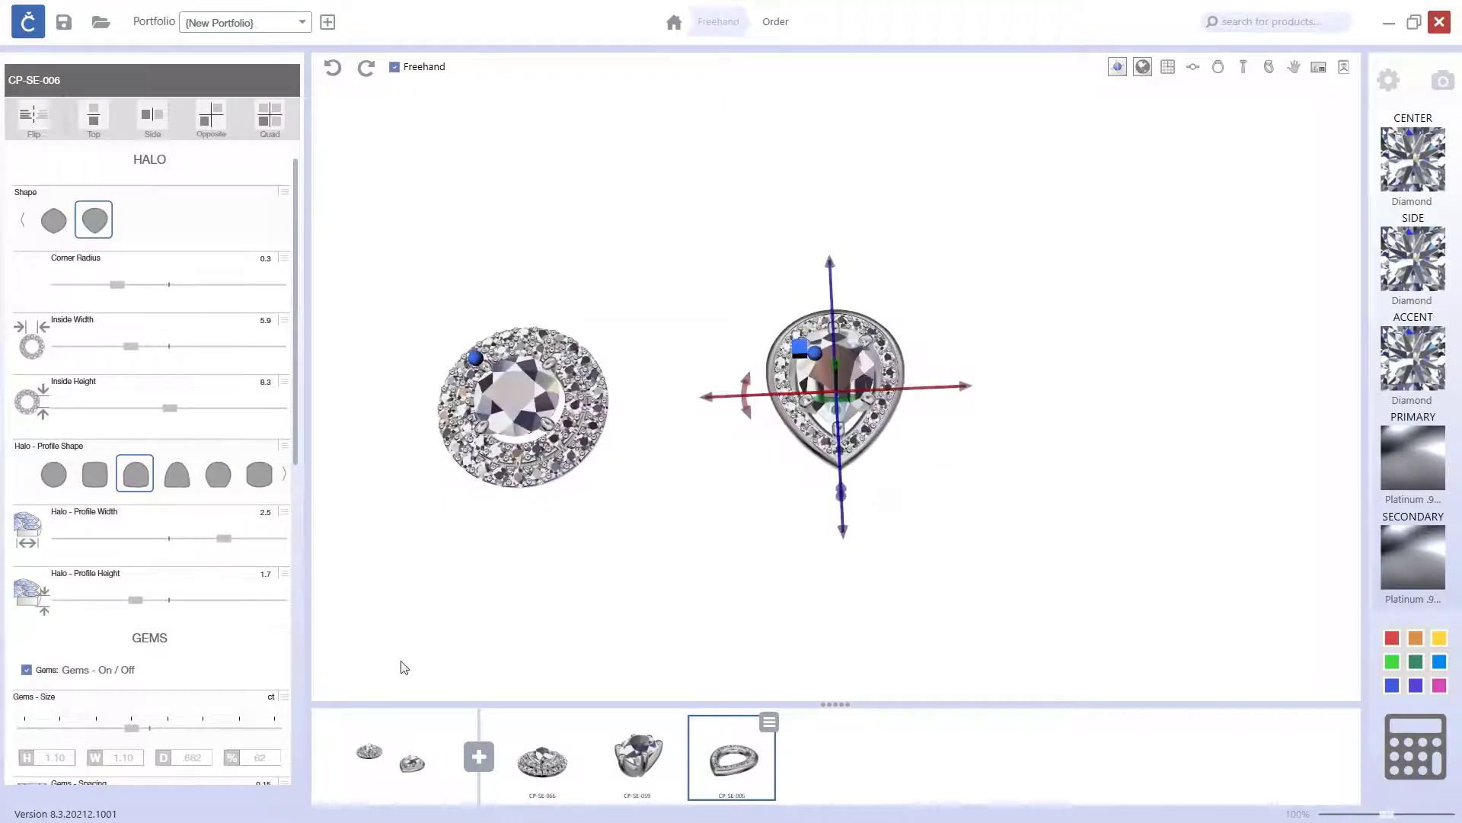
scroll(140, 653, "down", 1)
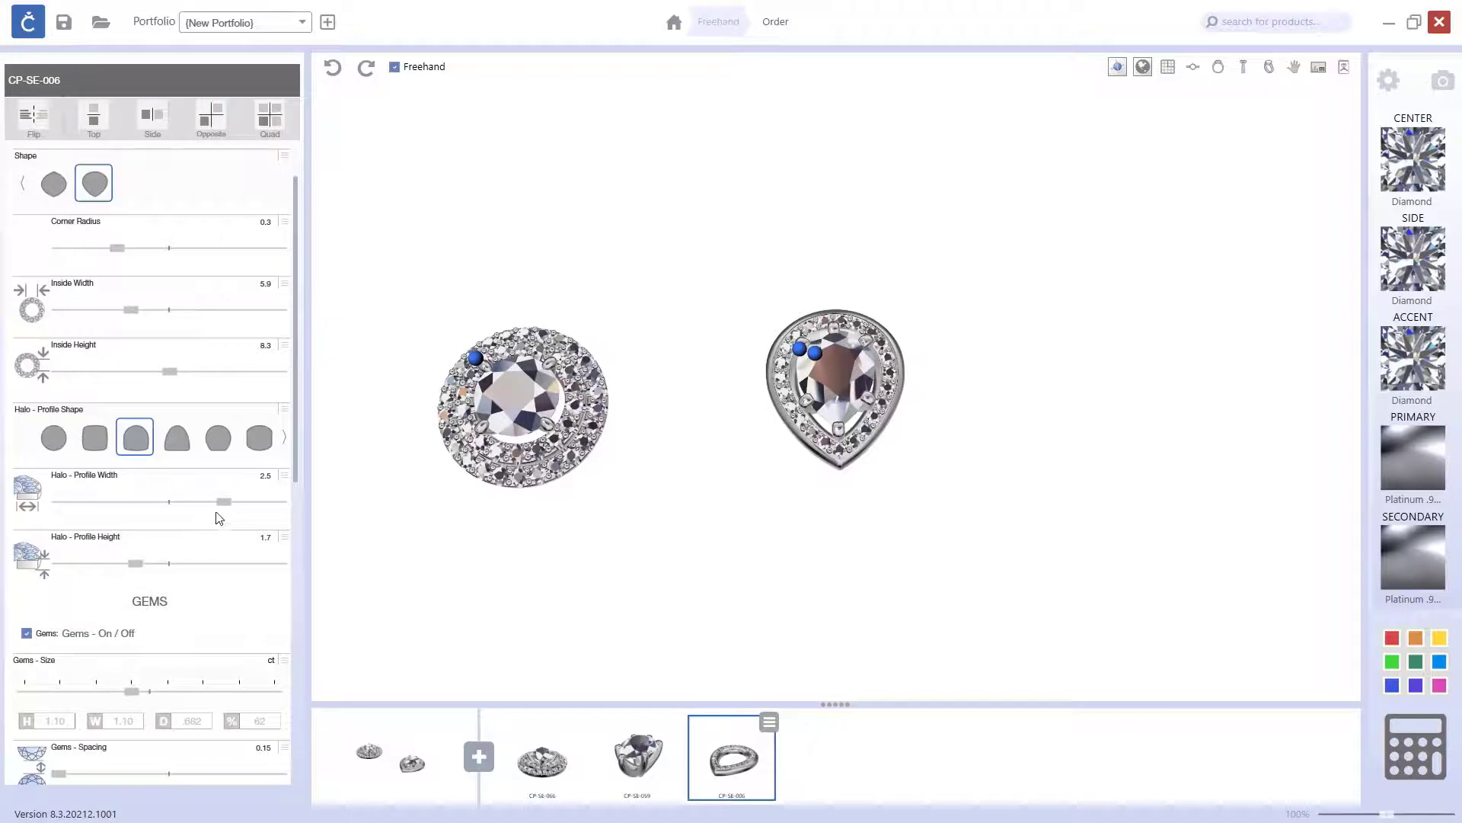
left_click_drag(222, 502, 173, 503)
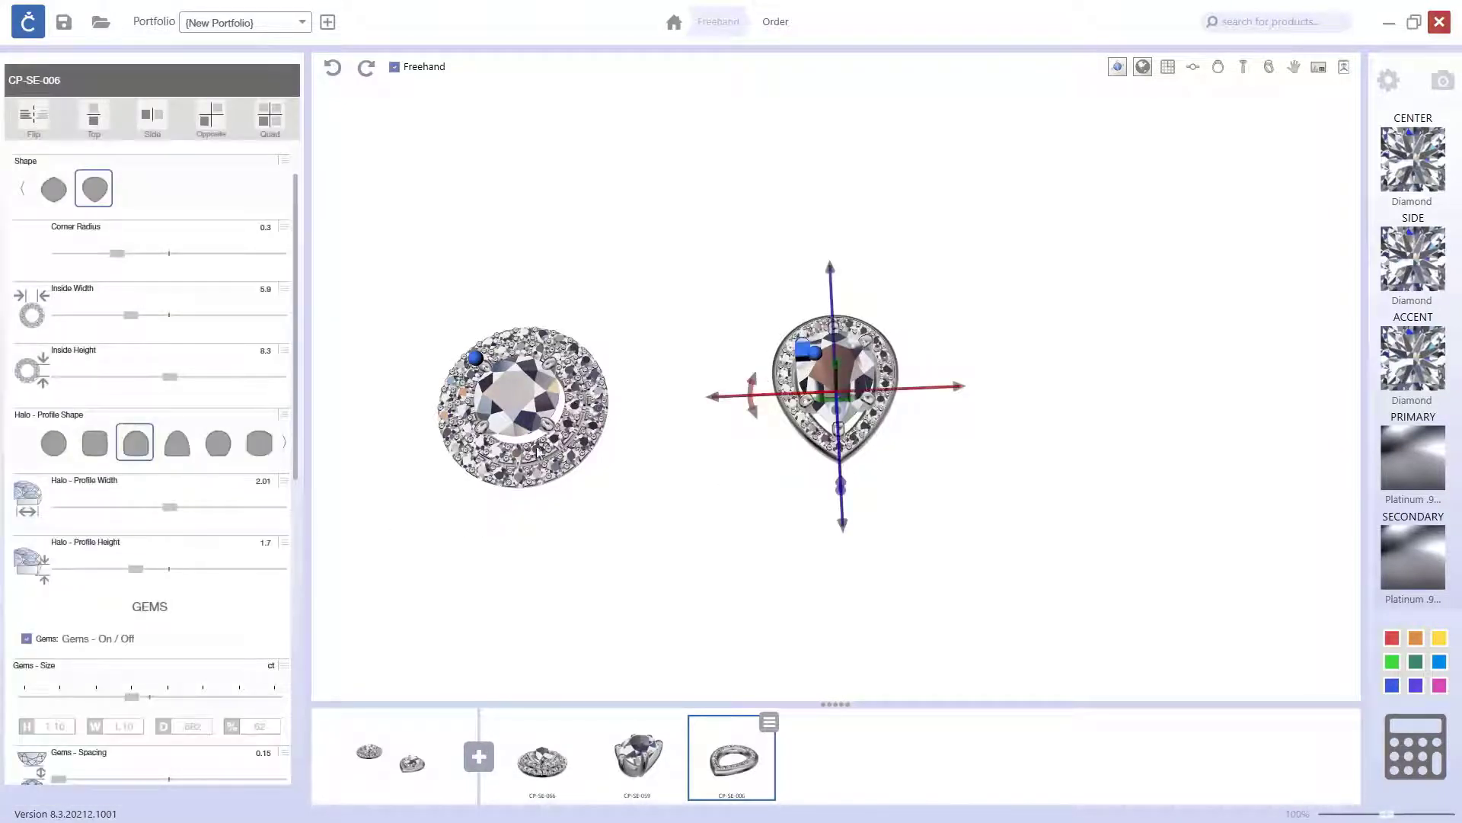
left_click_drag(173, 511, 153, 509)
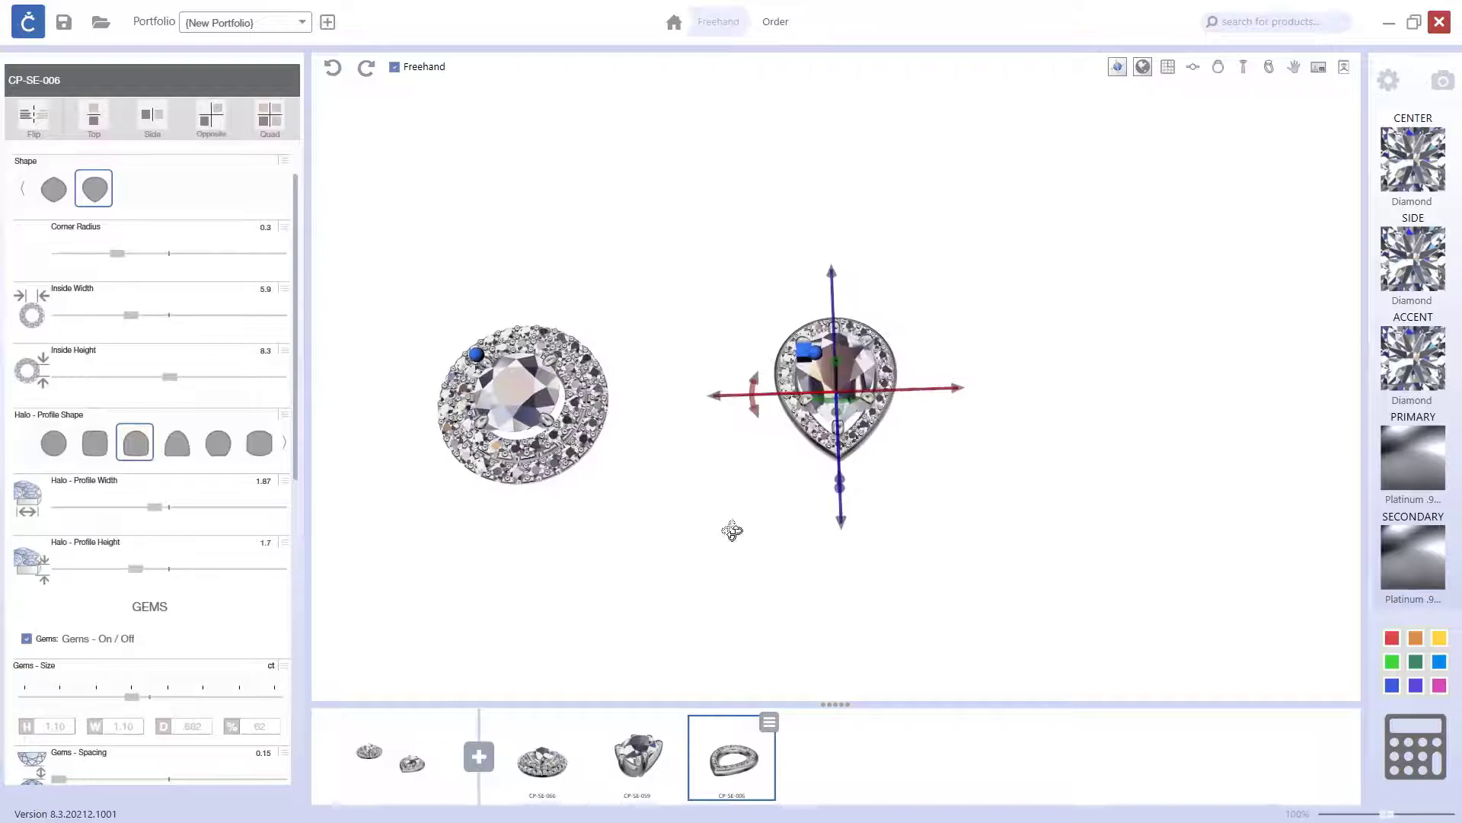
left_click_drag(732, 531, 732, 481)
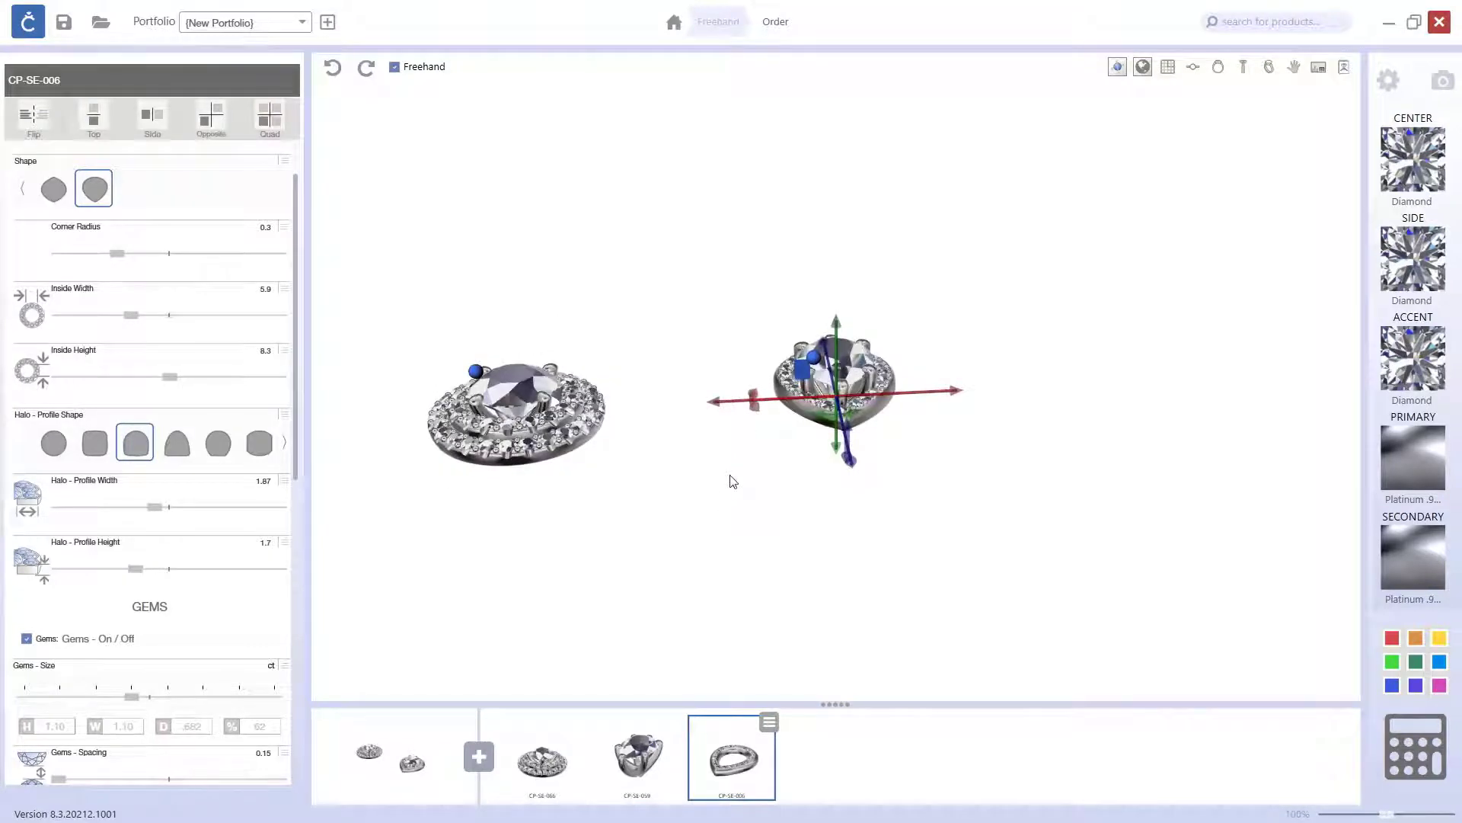
left_click(624, 541)
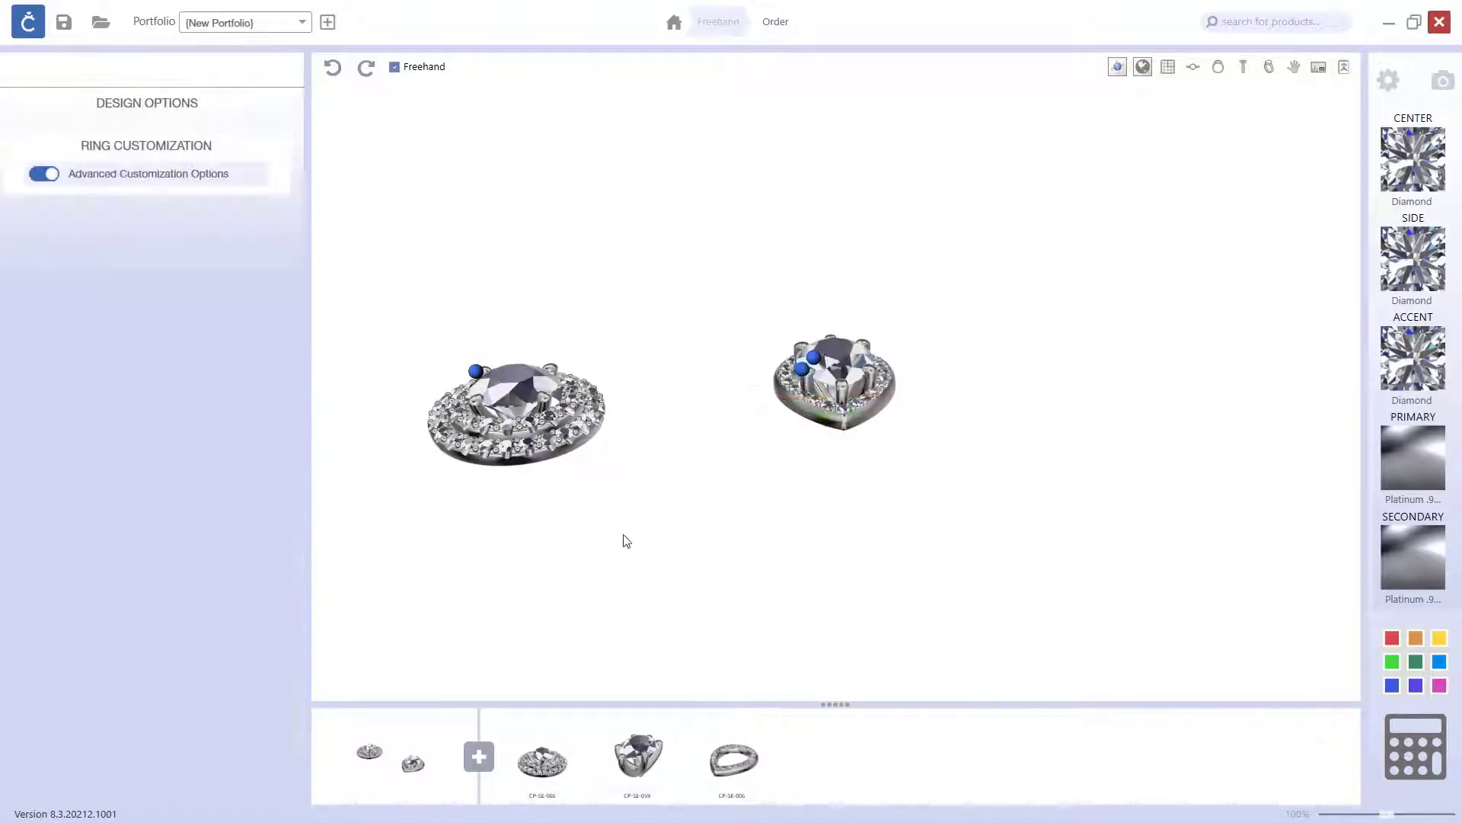
mouse_move(745, 502)
left_mouse_down()
mouse_move(734, 554)
mouse_move(738, 522)
left_mouse_up()
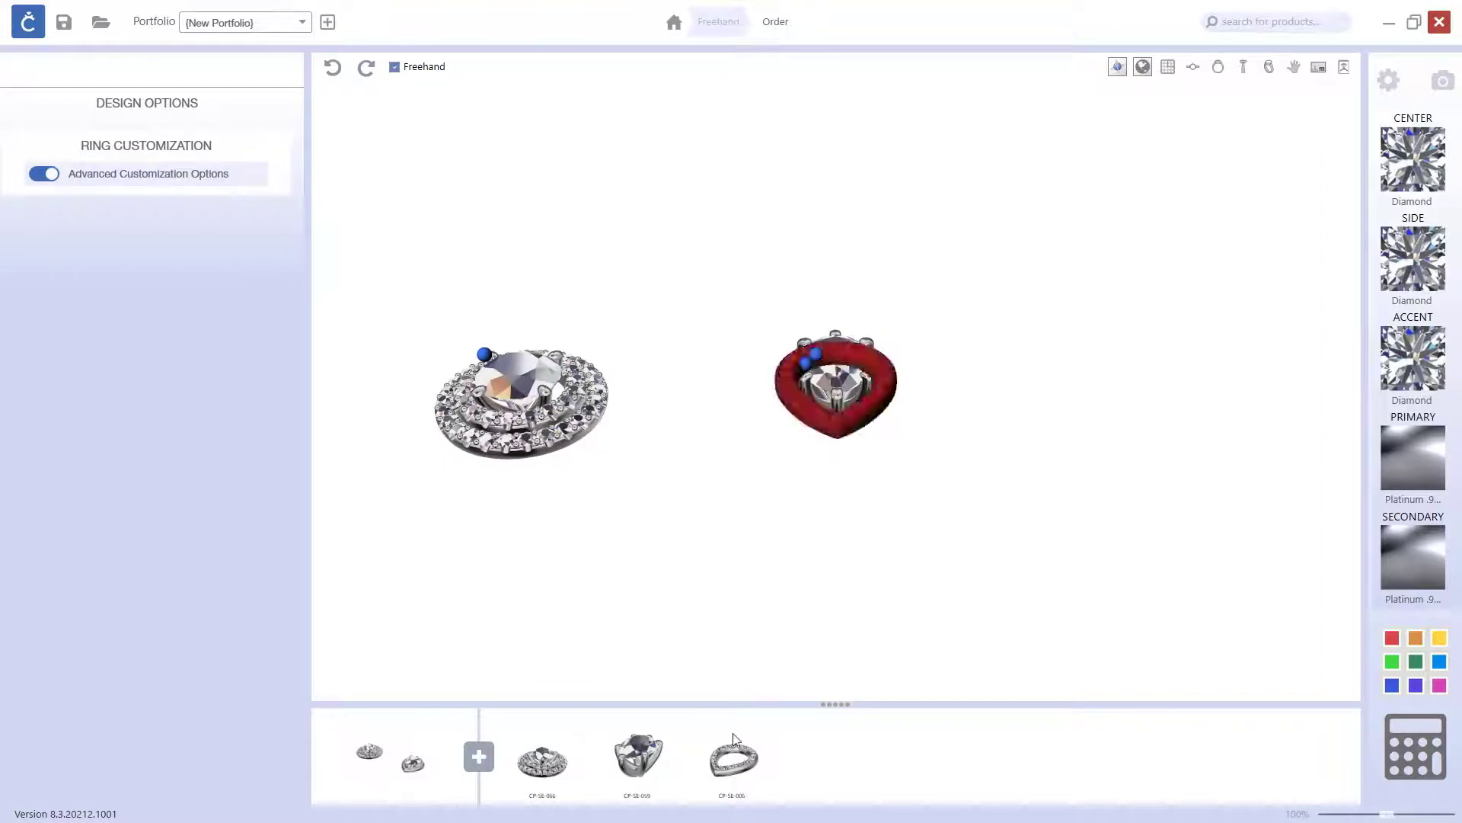
left_click(479, 757)
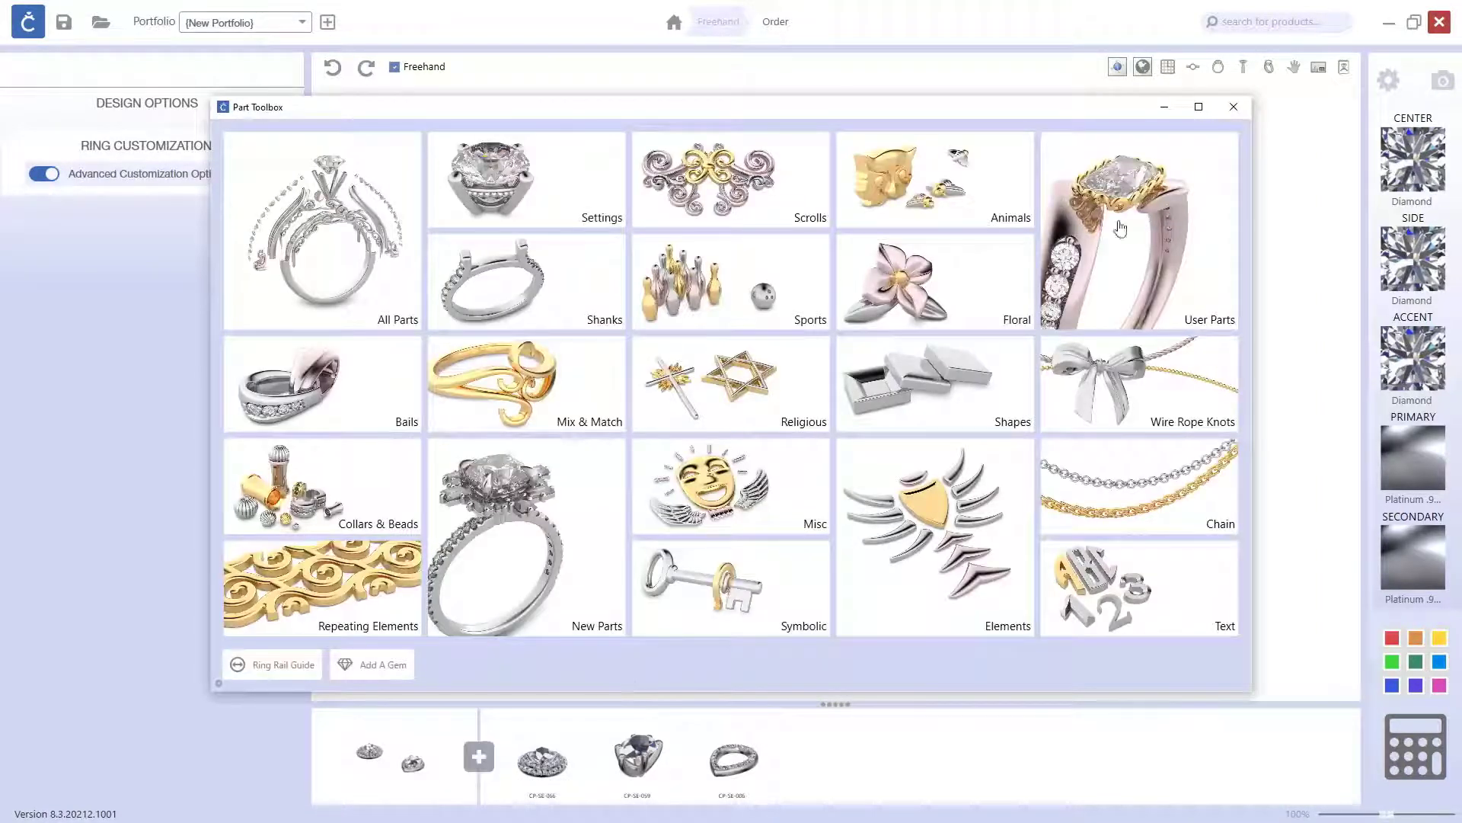
Load a second CP-SE-006 halo from page 2 of Settings and lower it slightly
left_click(494, 185)
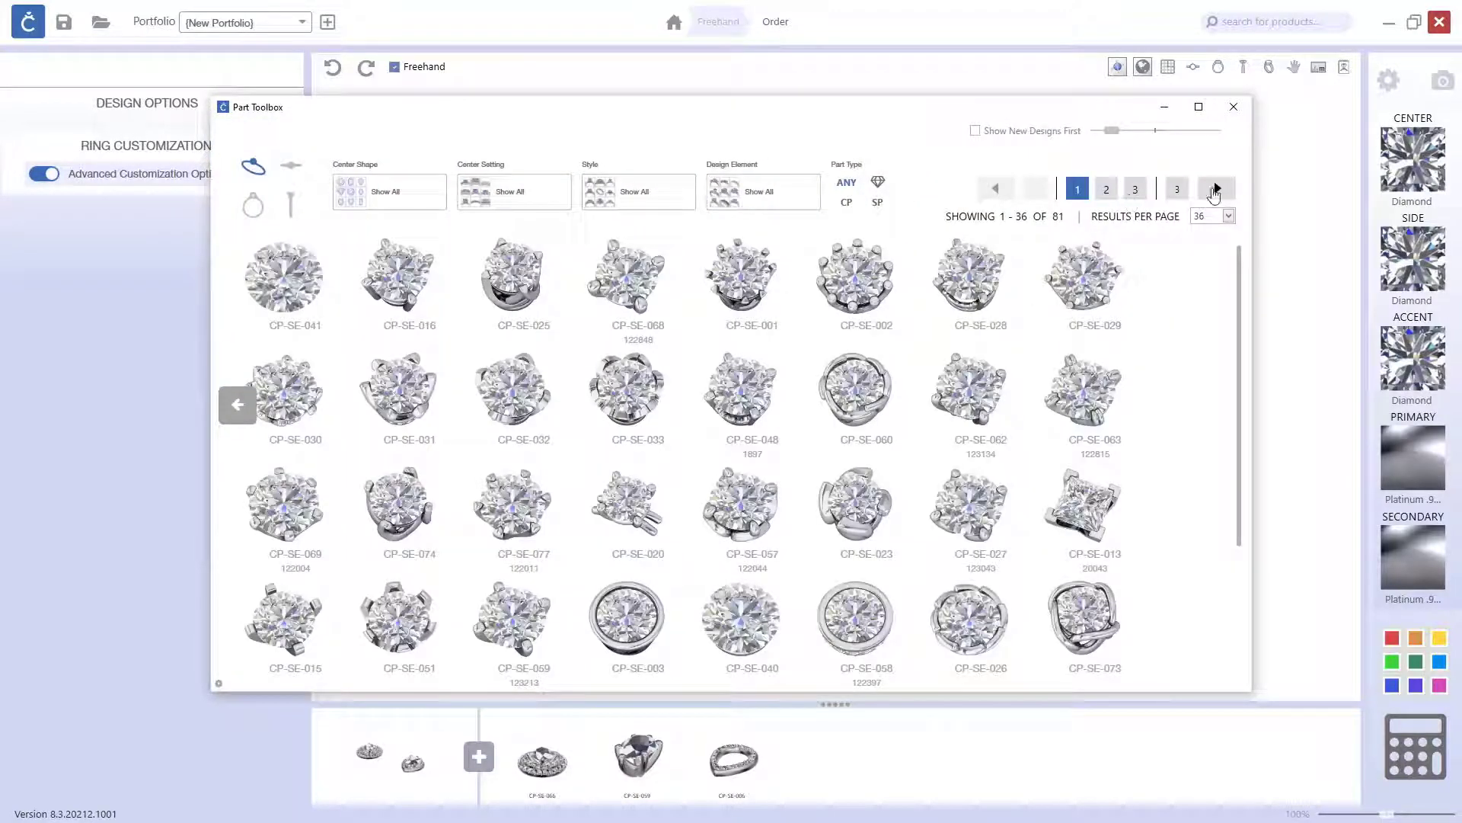
left_click(1107, 189)
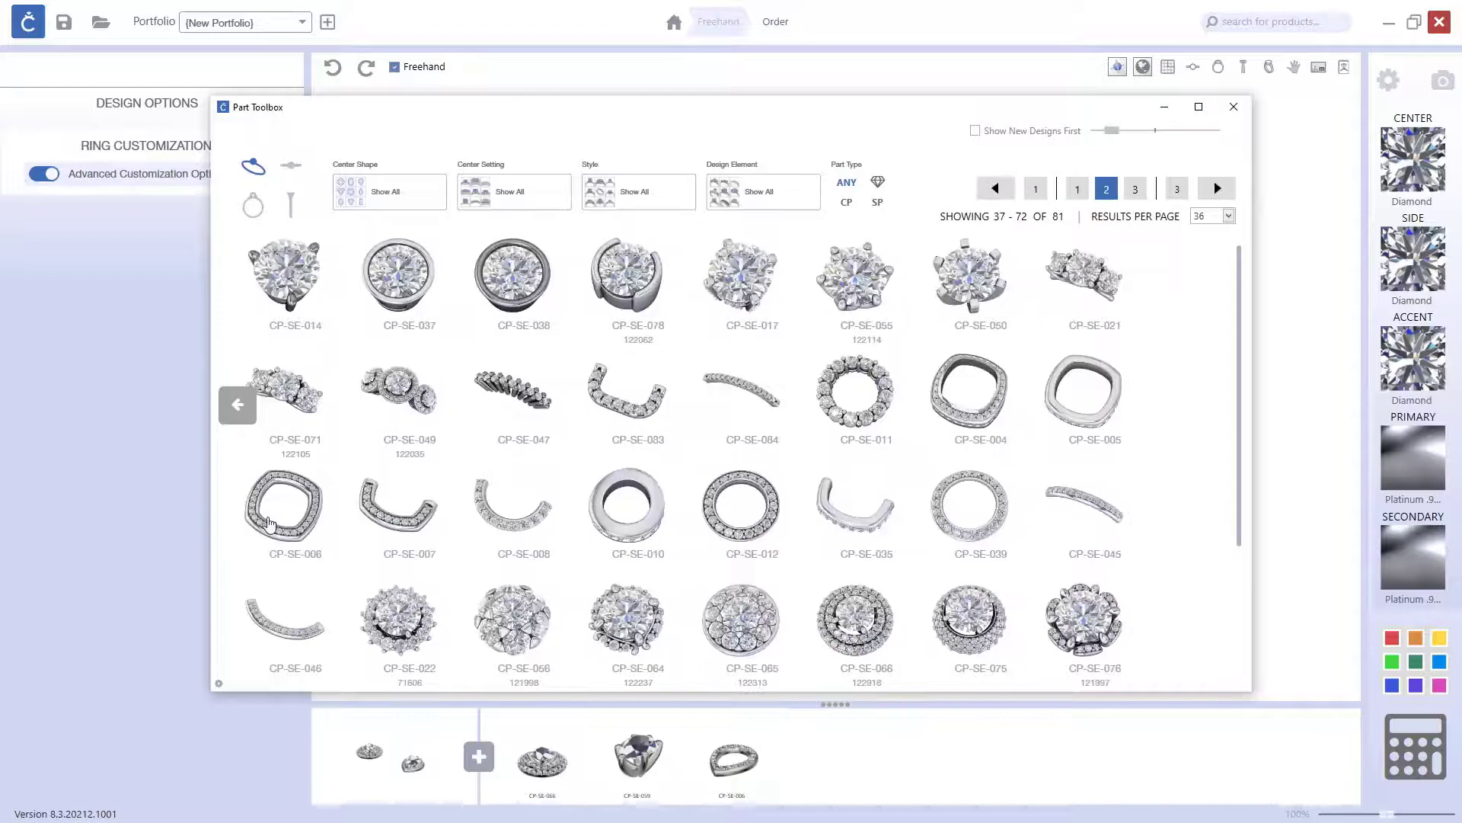
left_click(272, 524)
left_click(950, 608)
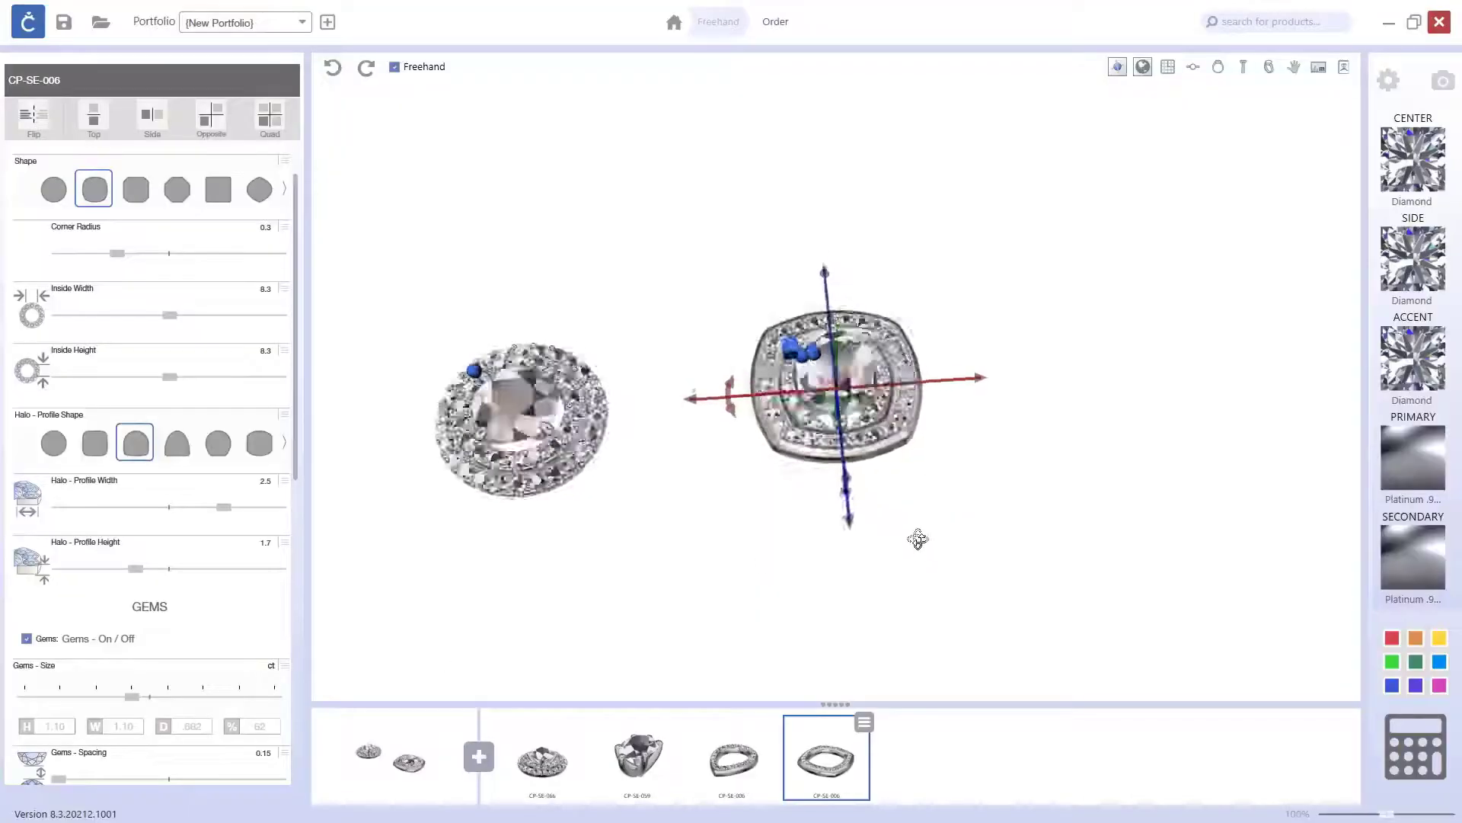
right_click_drag(906, 521, 853, 328)
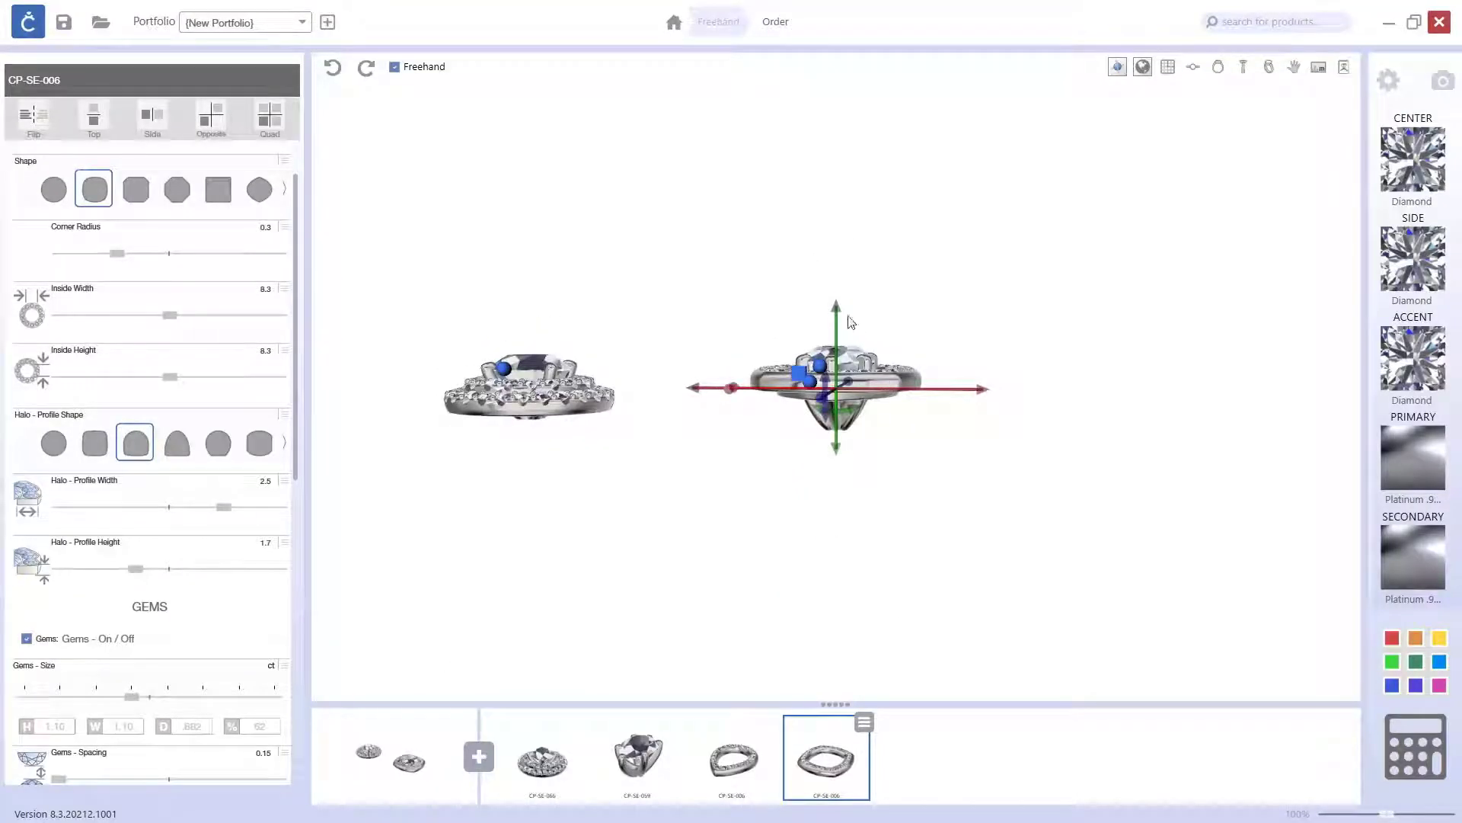
left_click_drag(840, 315, 843, 334)
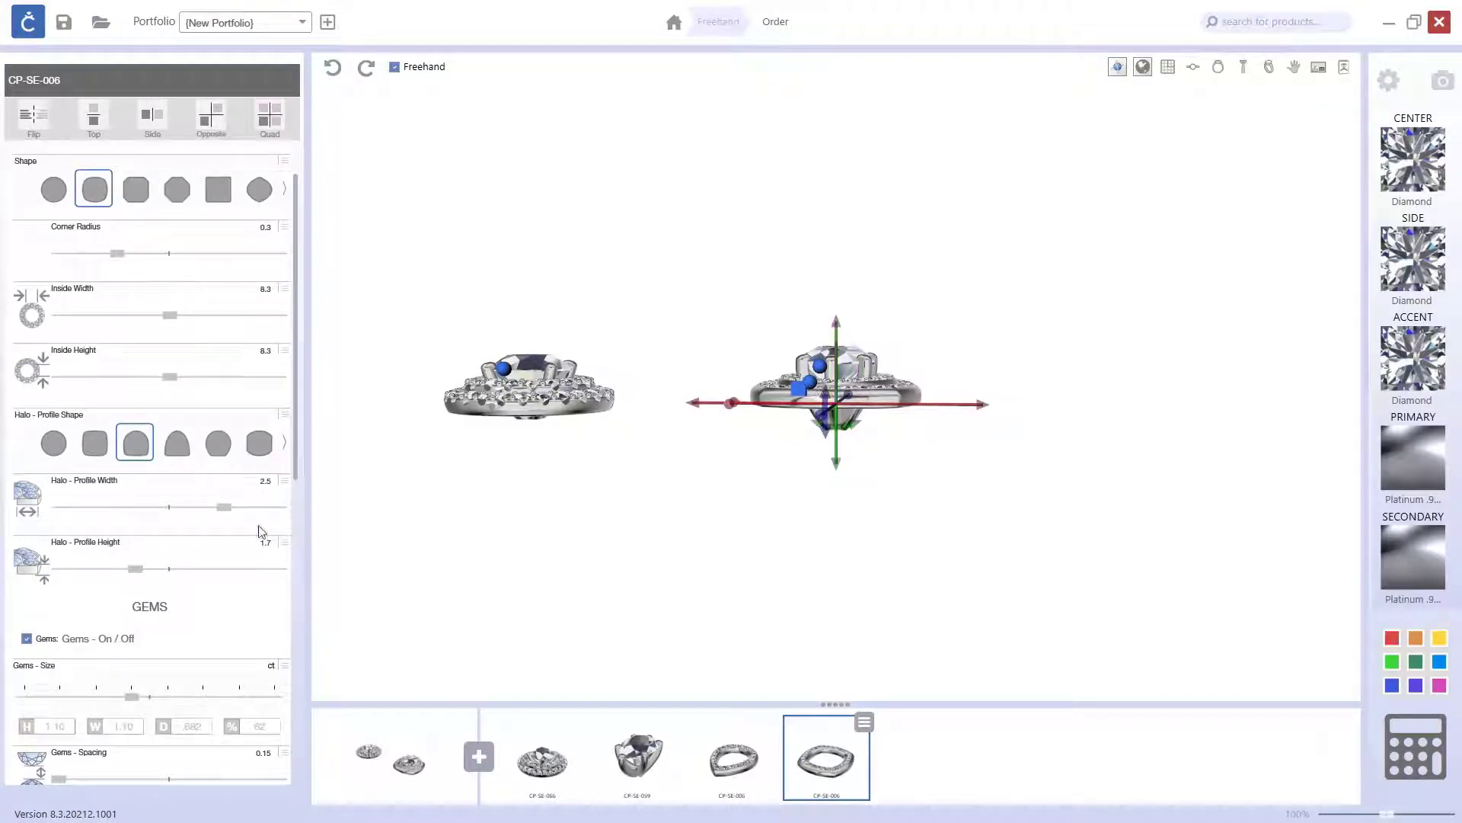
Make the second halo pear-shaped with inside height 10.4
left_click(284, 449)
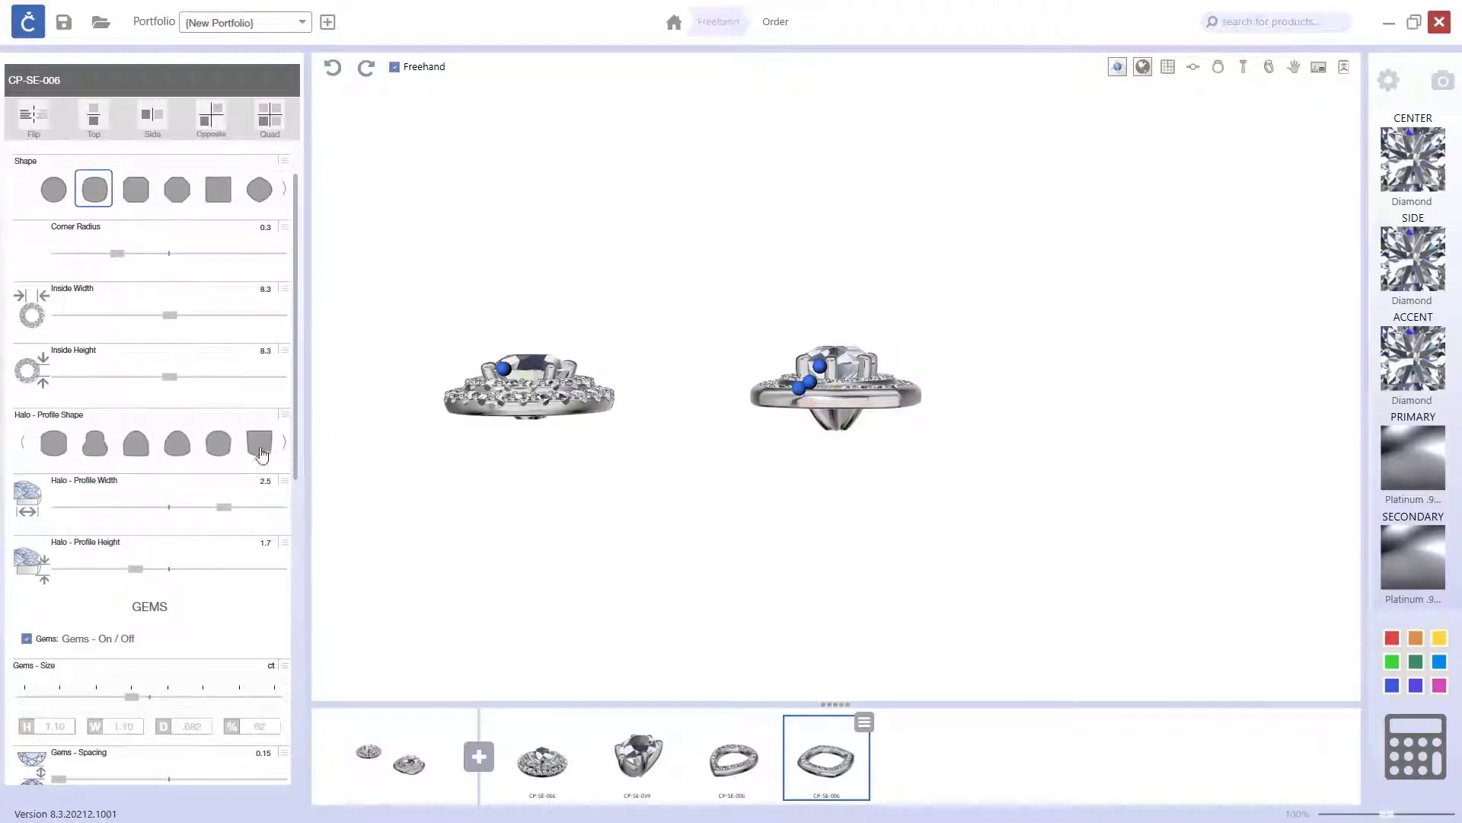
left_click(284, 190)
left_click(93, 200)
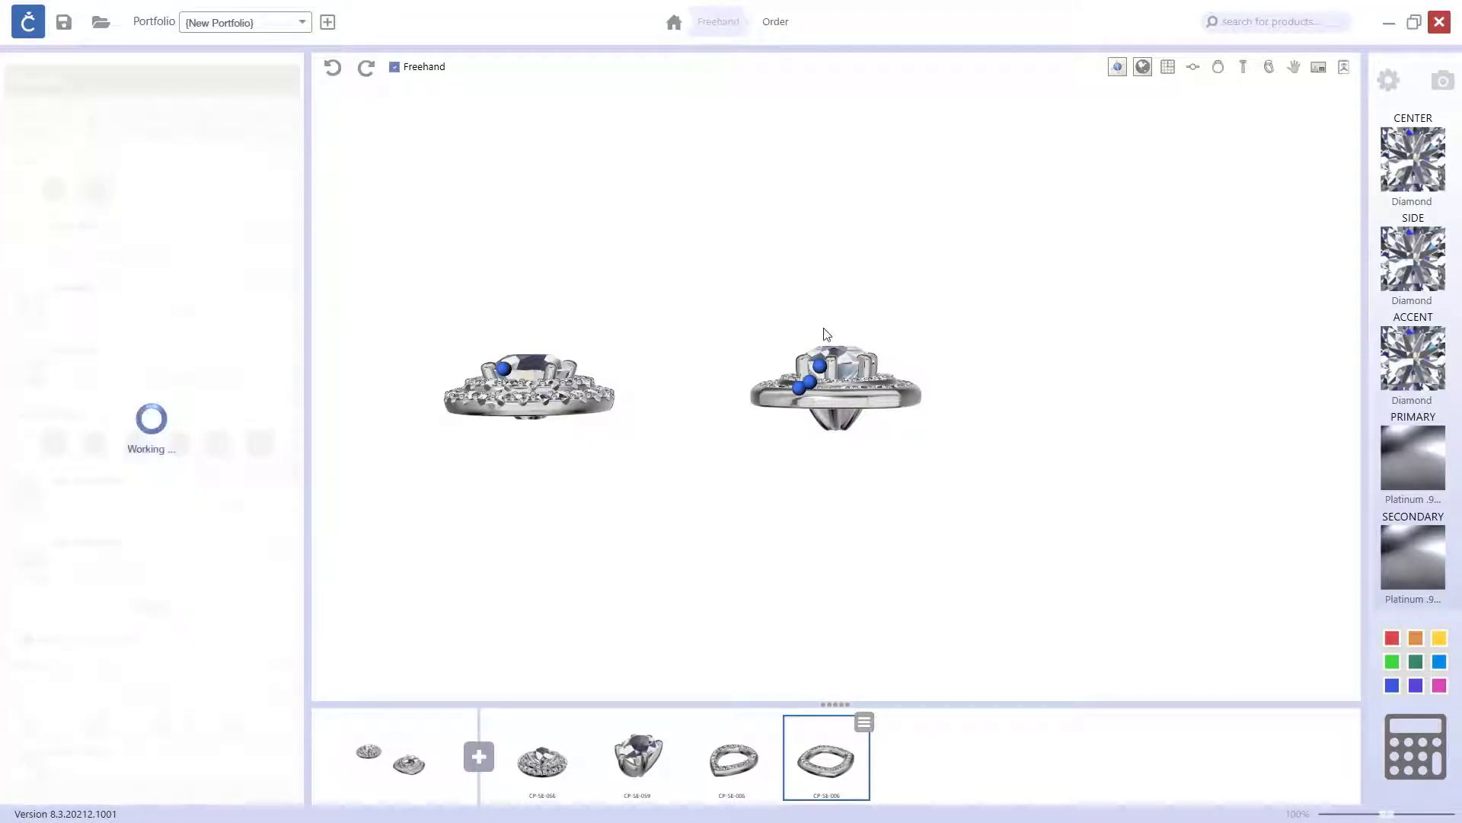
right_click_drag(828, 334, 847, 506)
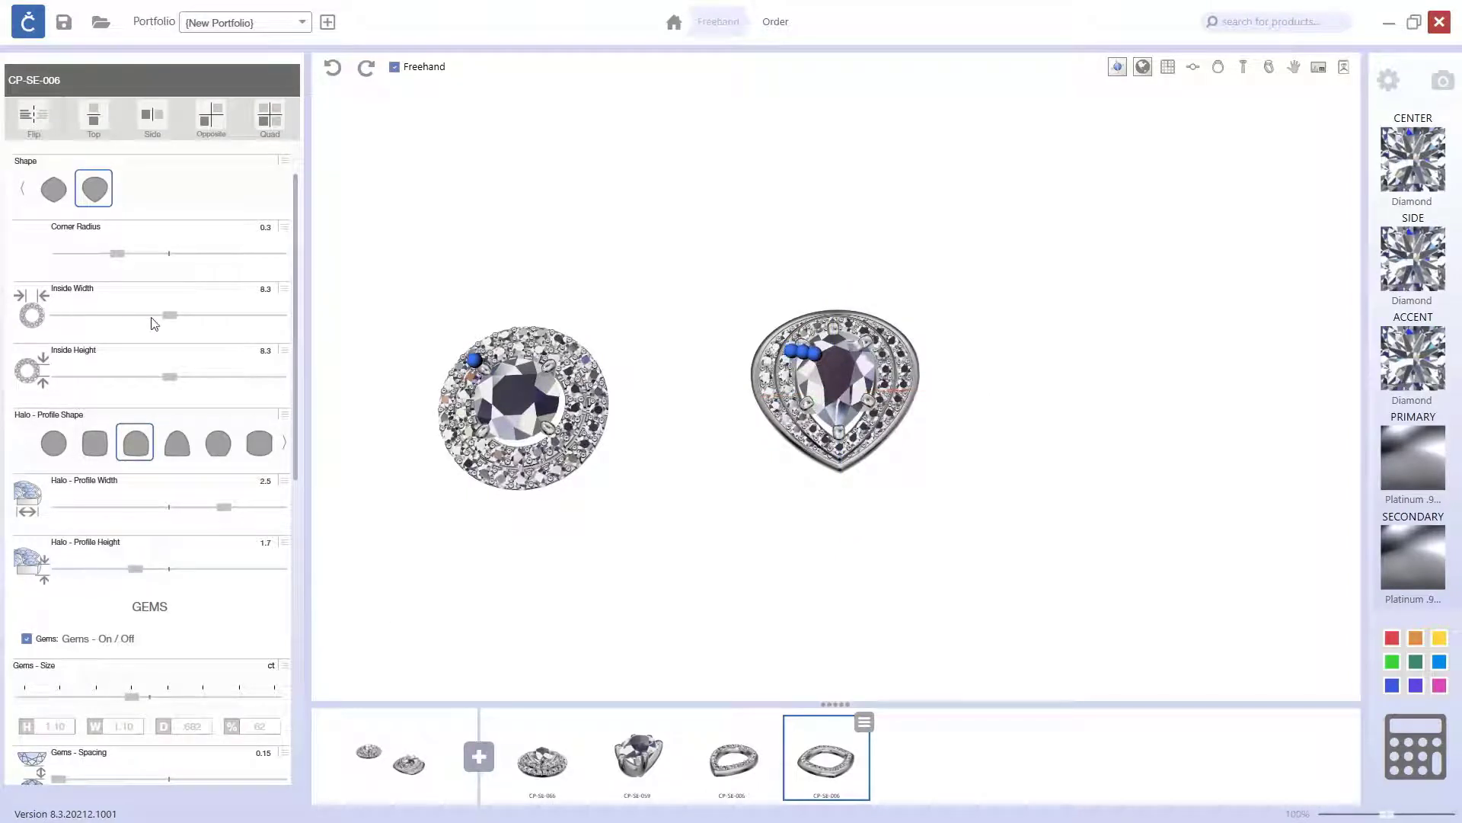
left_click_drag(168, 381, 198, 383)
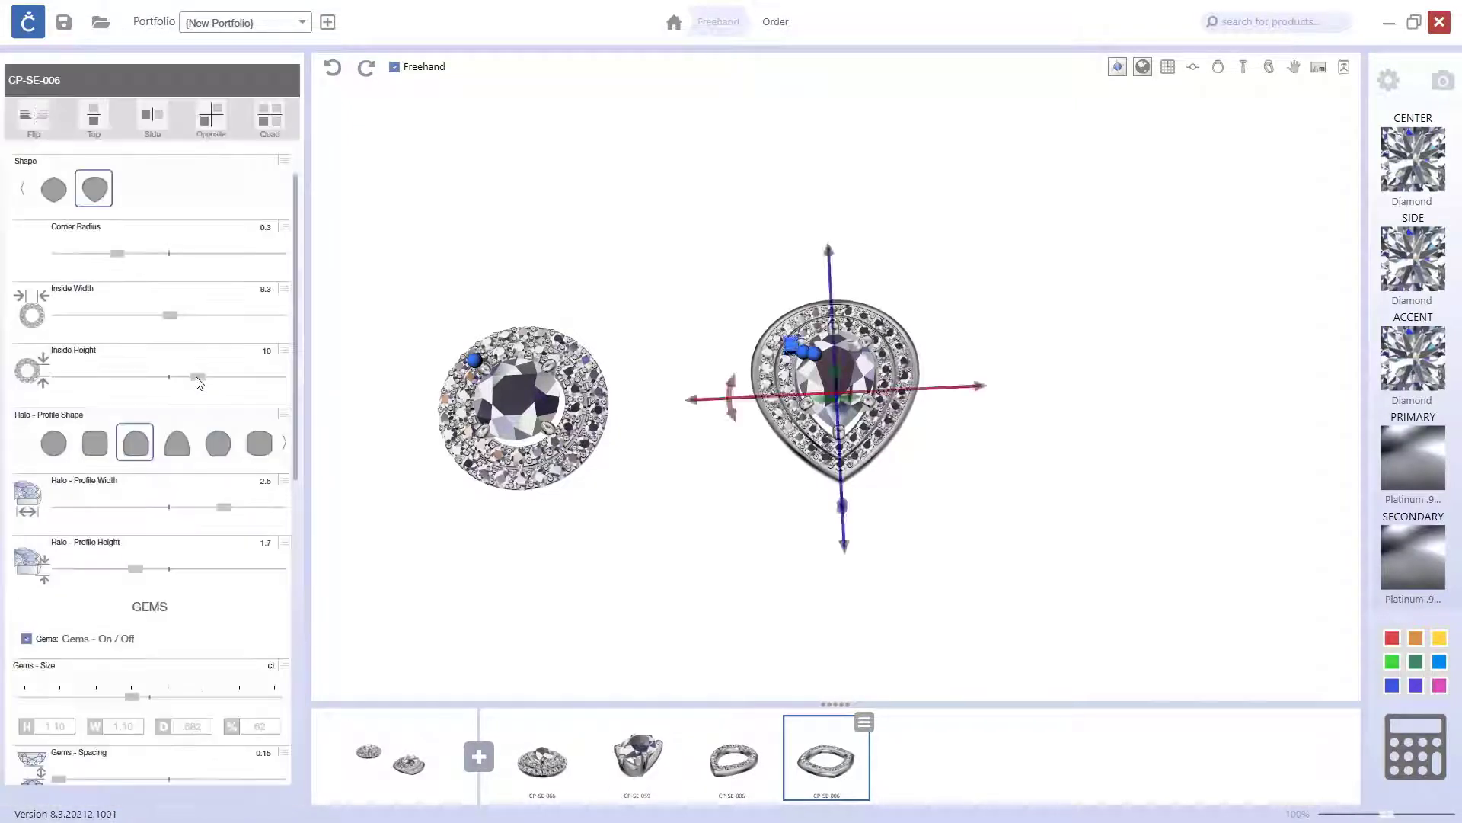
left_click_drag(200, 379, 203, 379)
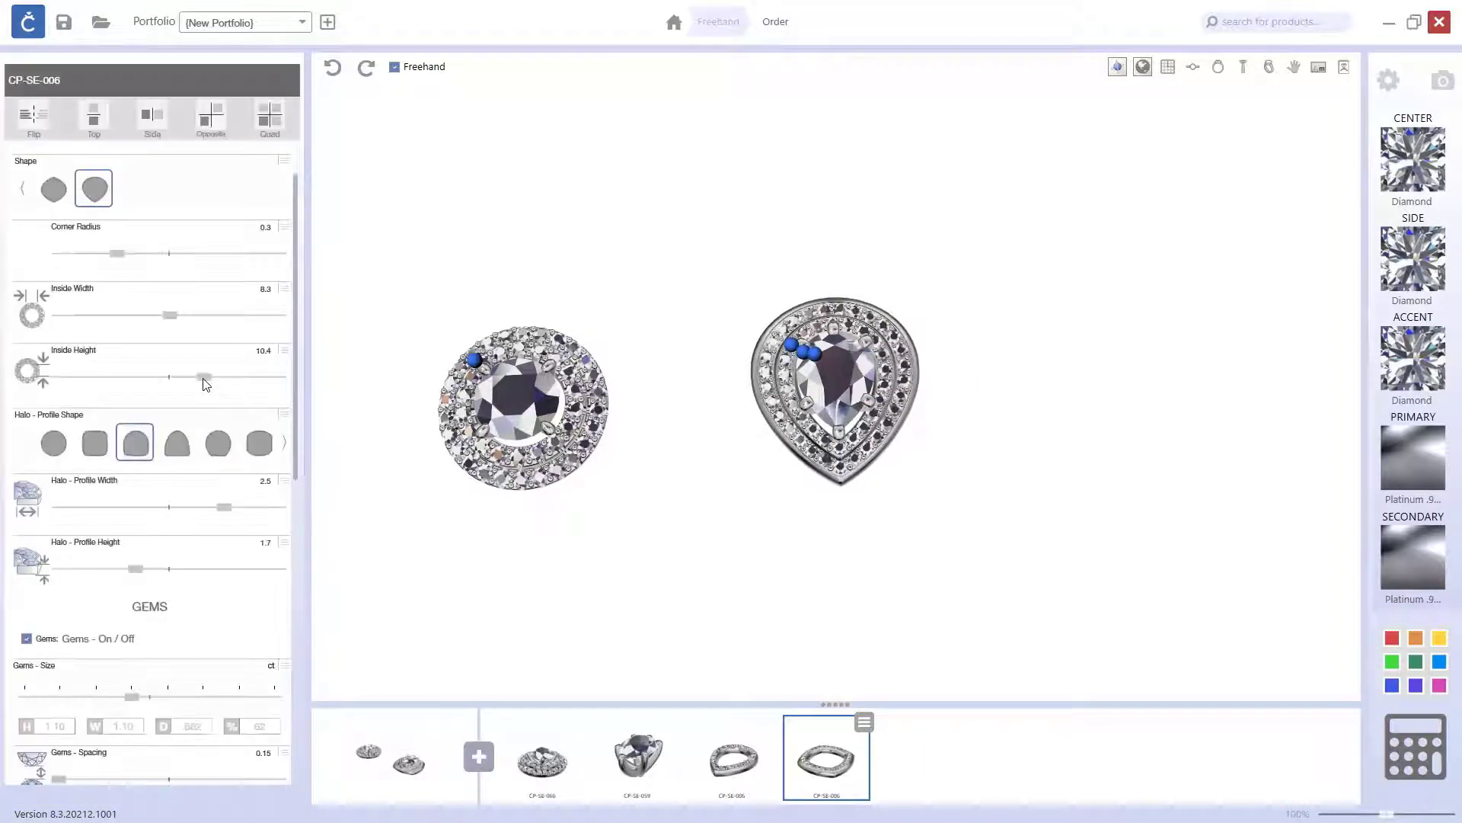
Set the second halo's profile width to 1.96 and profile height to 1.5
scroll(876, 410, "up", 6)
right_click_drag(876, 410, 1096, 269)
left_click_drag(1097, 269, 1096, 427)
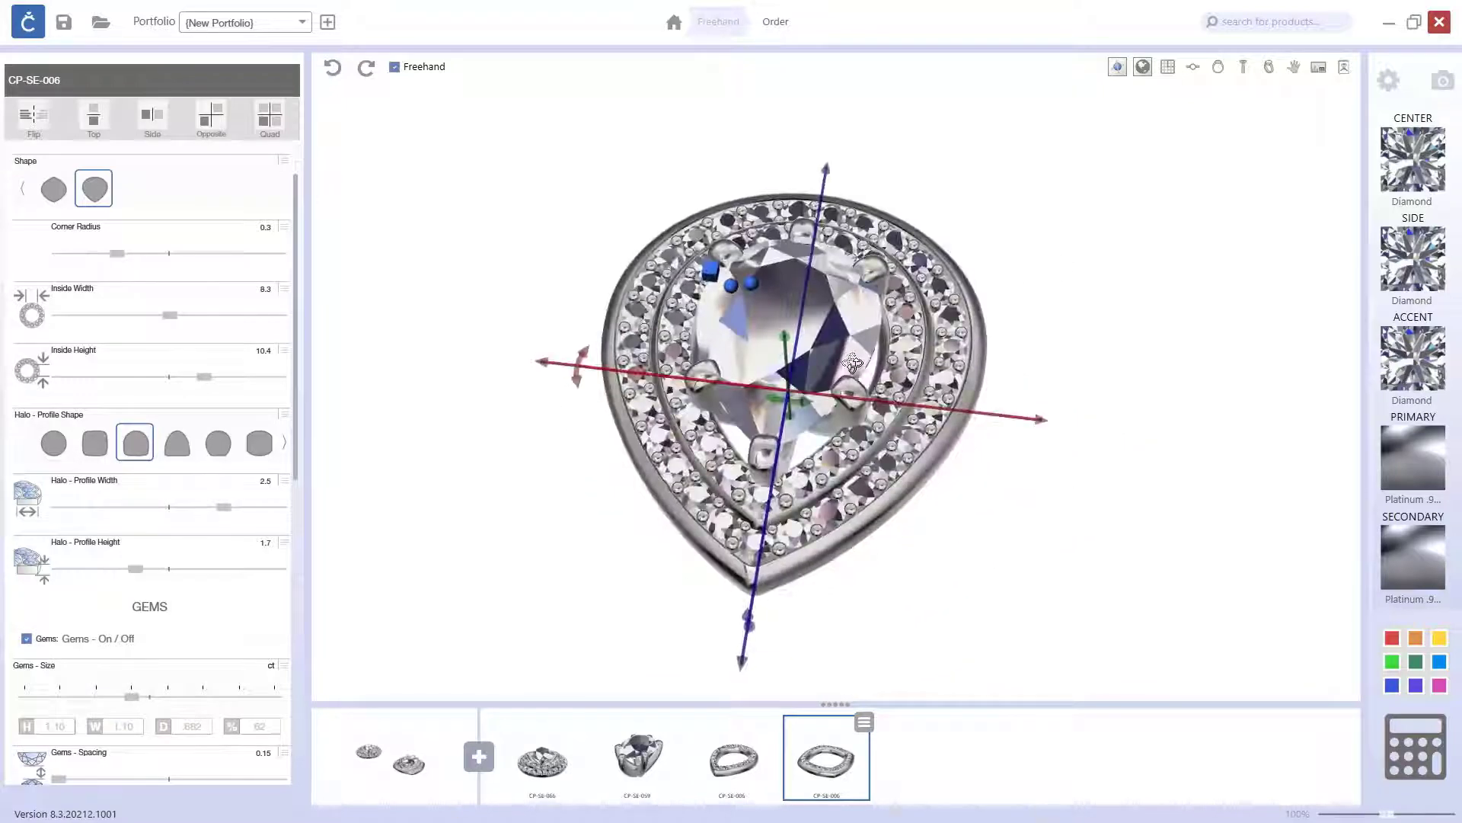
scroll(107, 707, "down", 1)
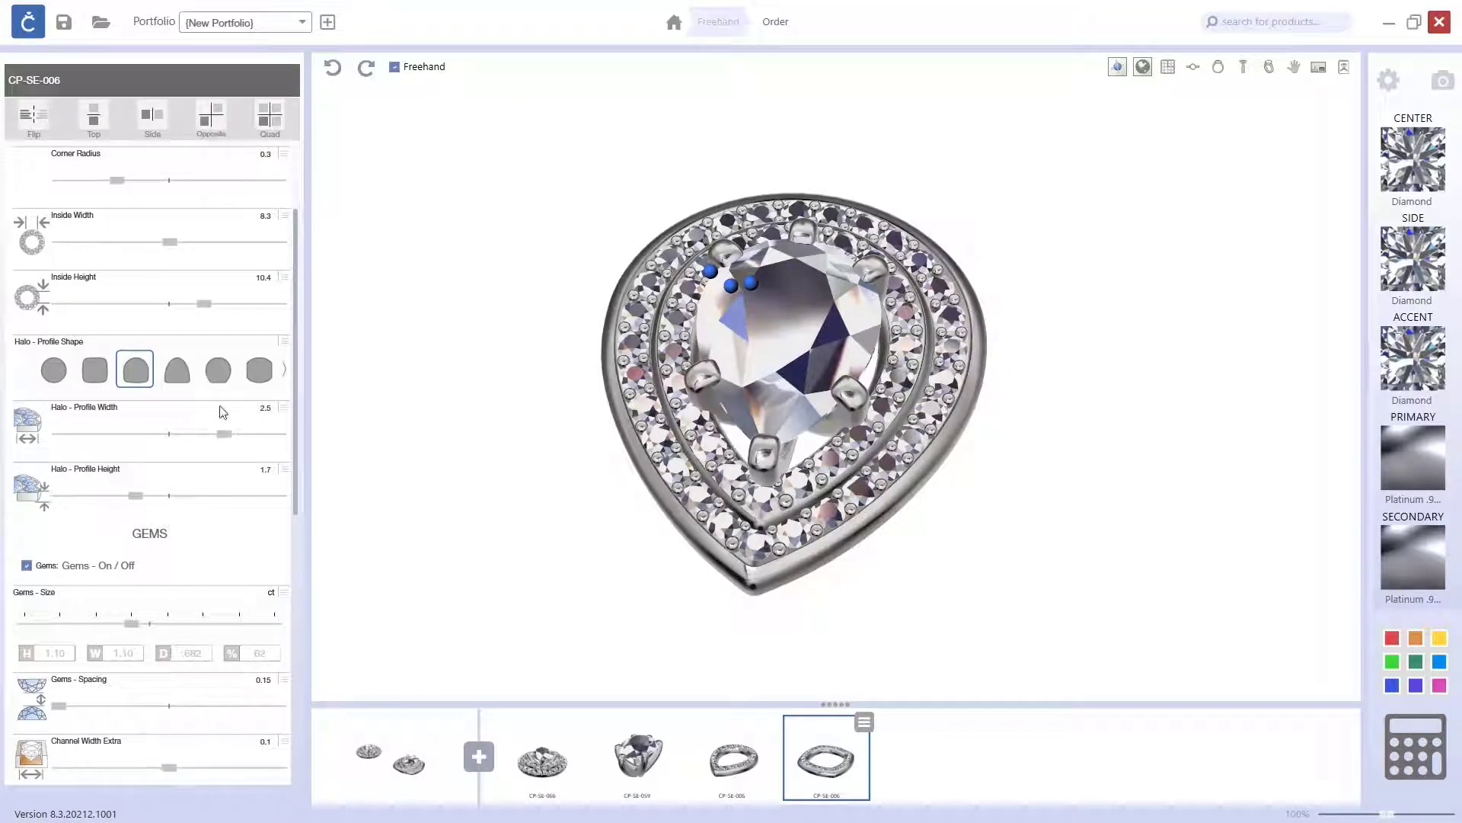
left_click_drag(224, 438, 169, 439)
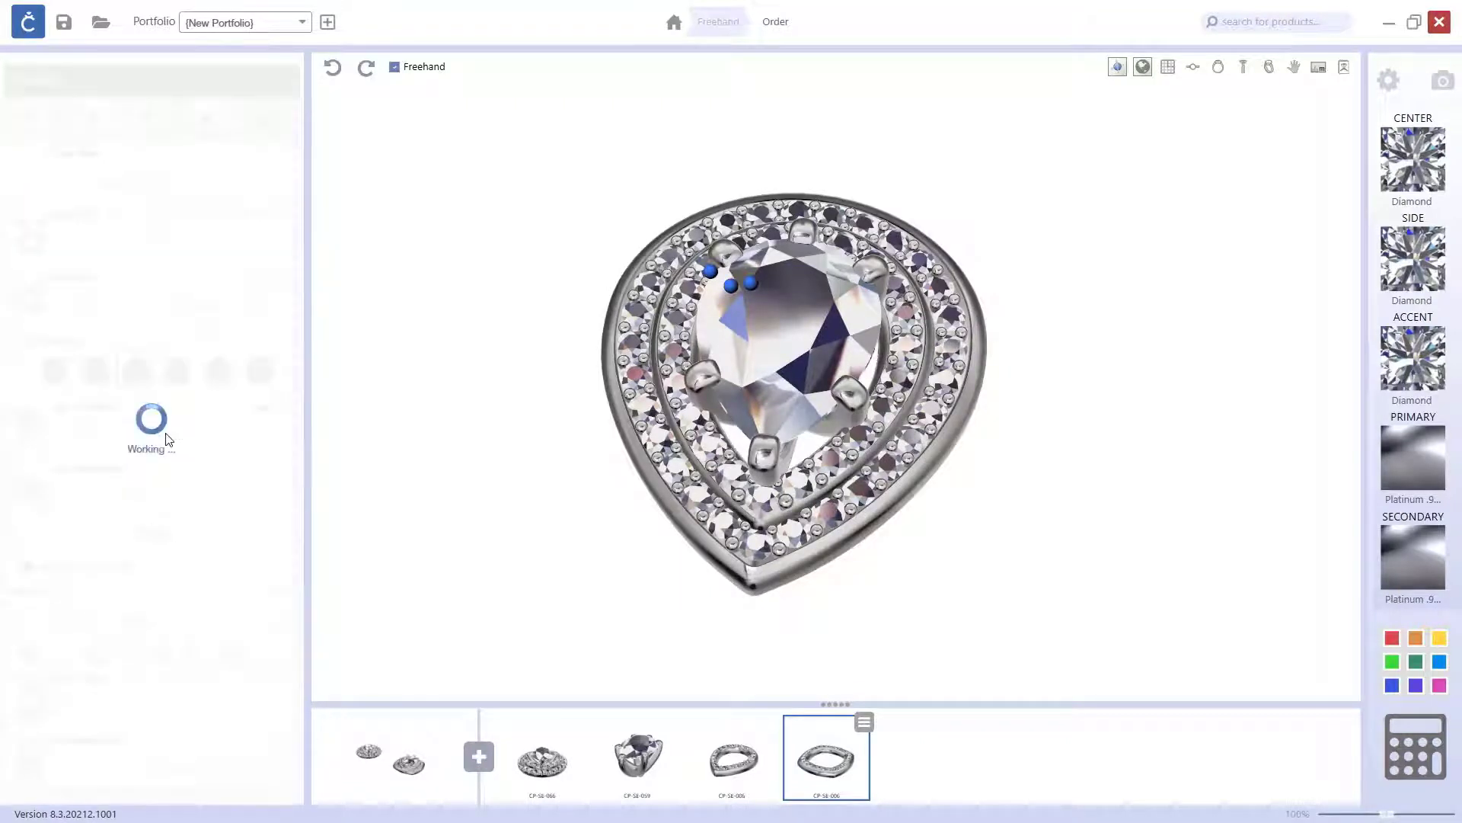
right_click_drag(576, 427, 587, 490)
left_click_drag(587, 491, 581, 418)
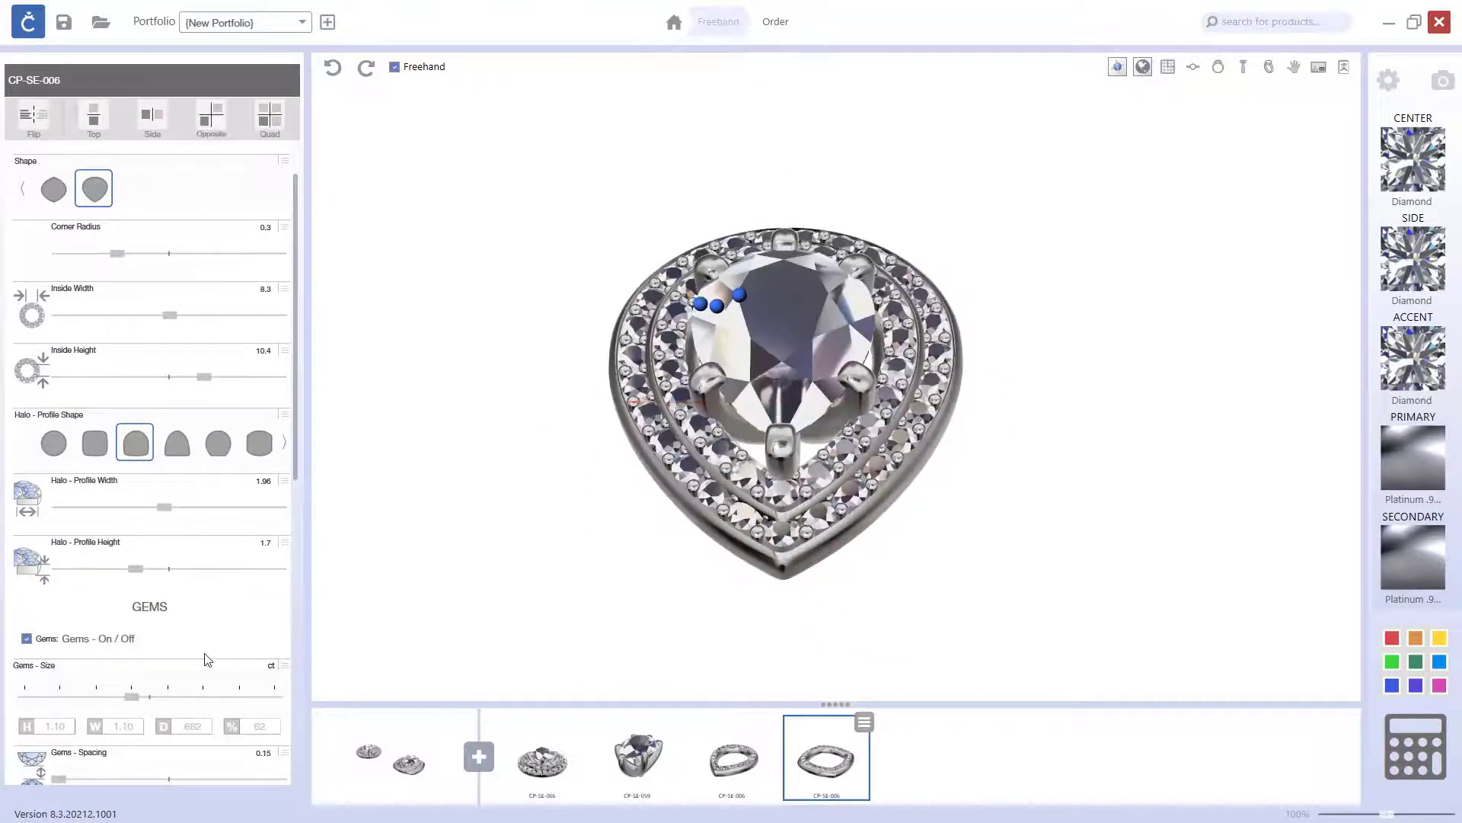
scroll(202, 656, "down", 3)
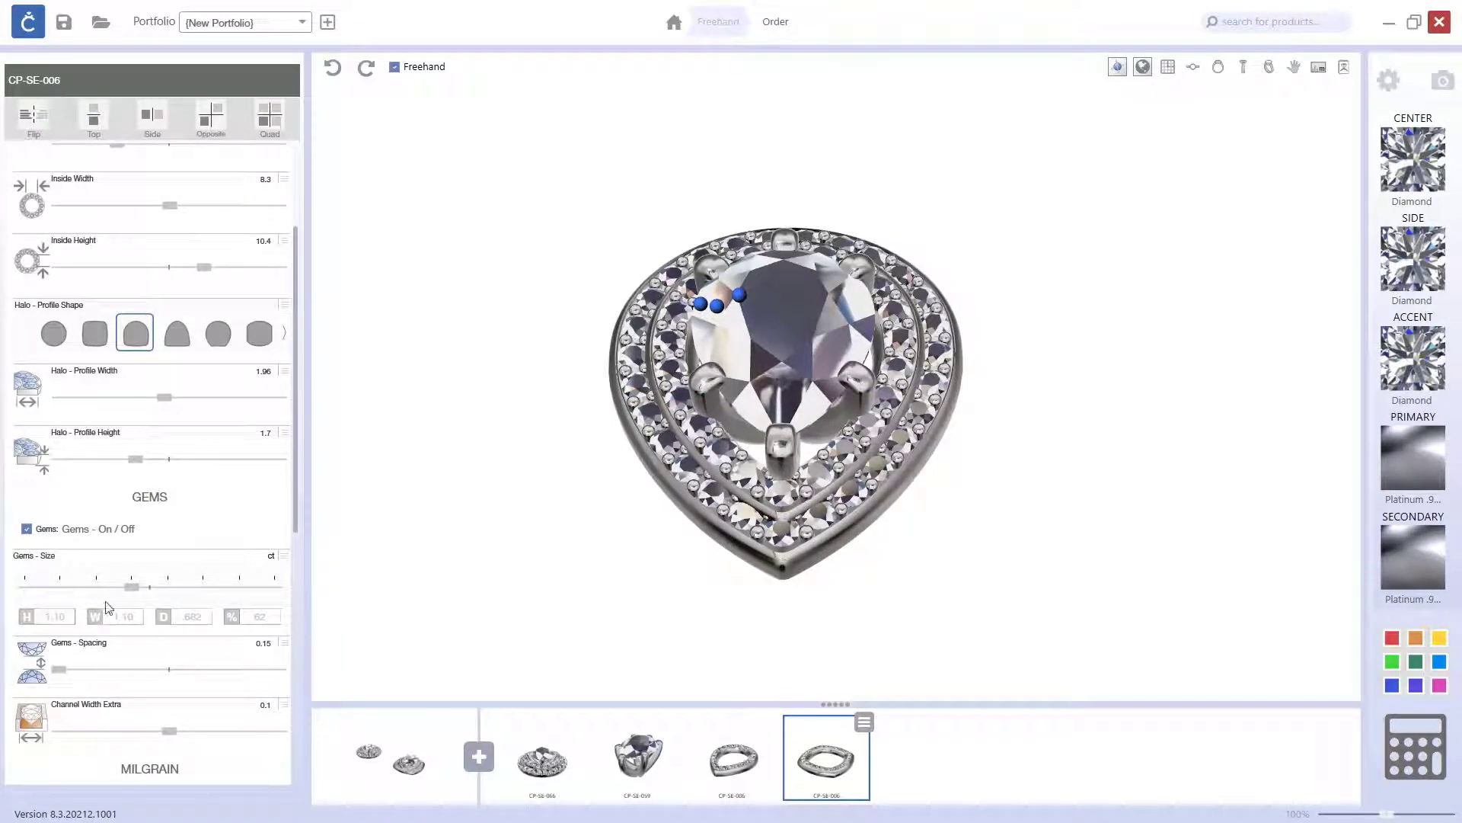
left_click(120, 466)
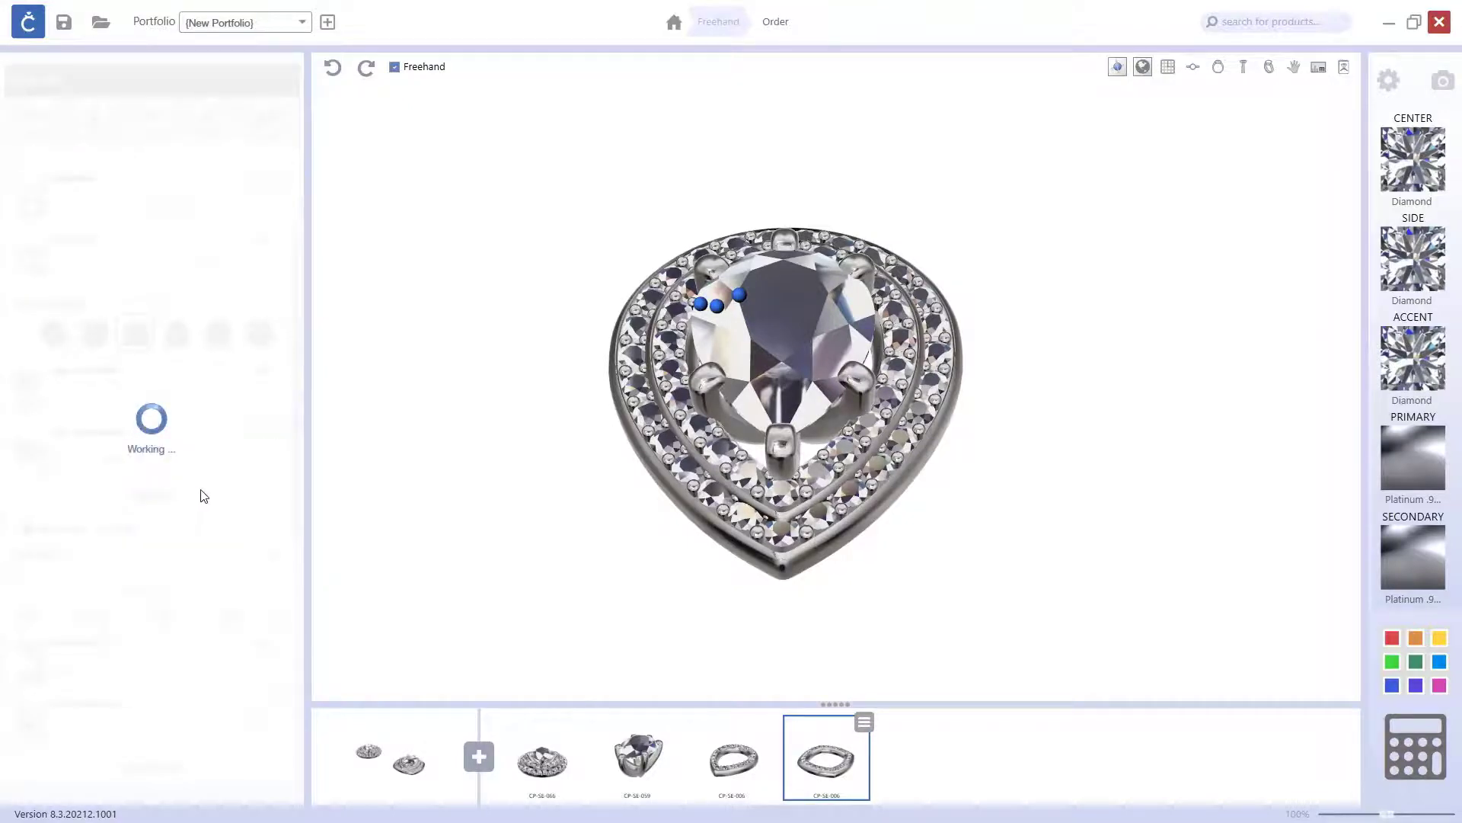
left_click_drag(478, 522, 552, 588)
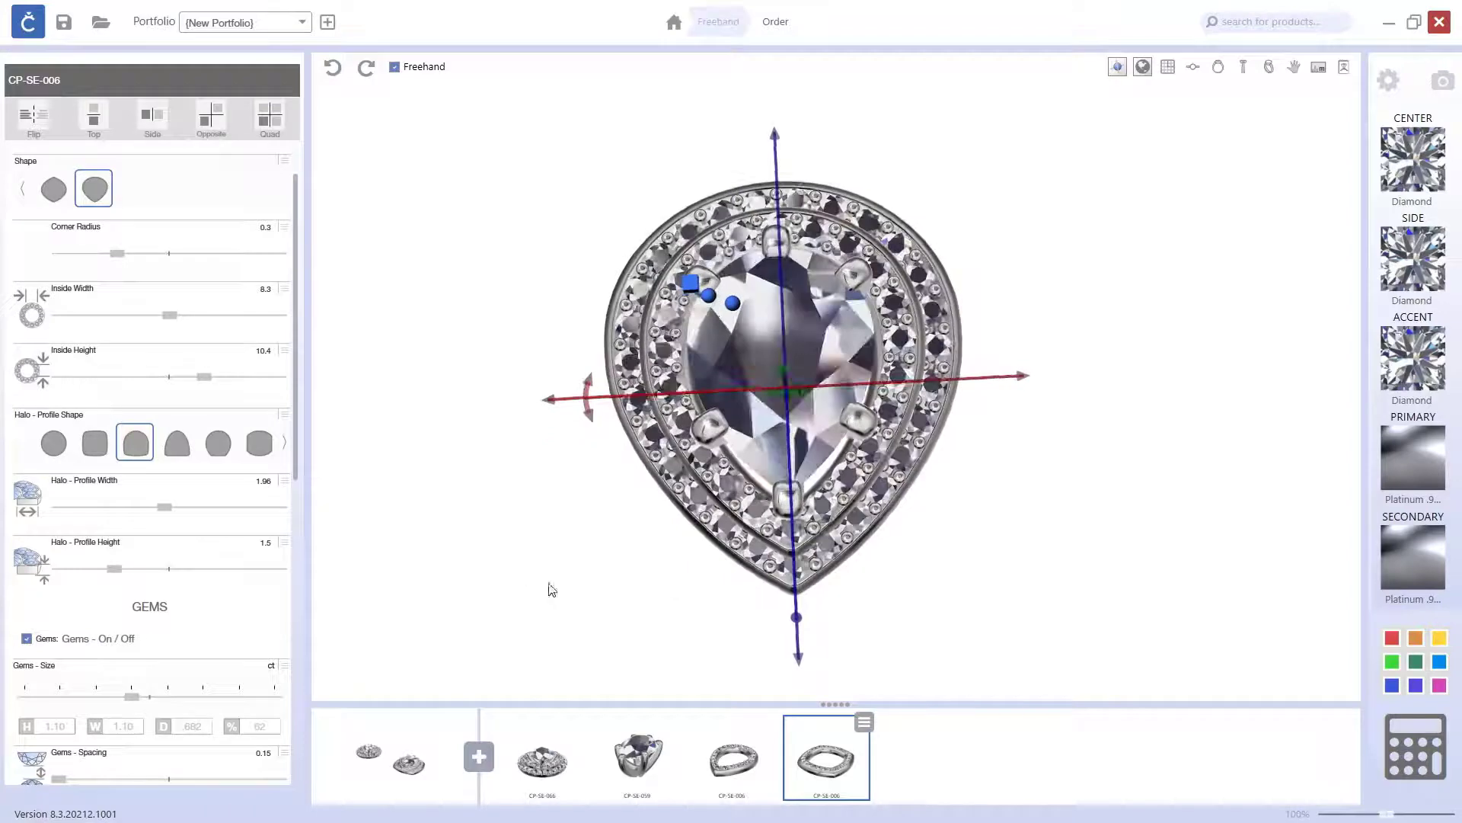
scroll(967, 503, "down", 5)
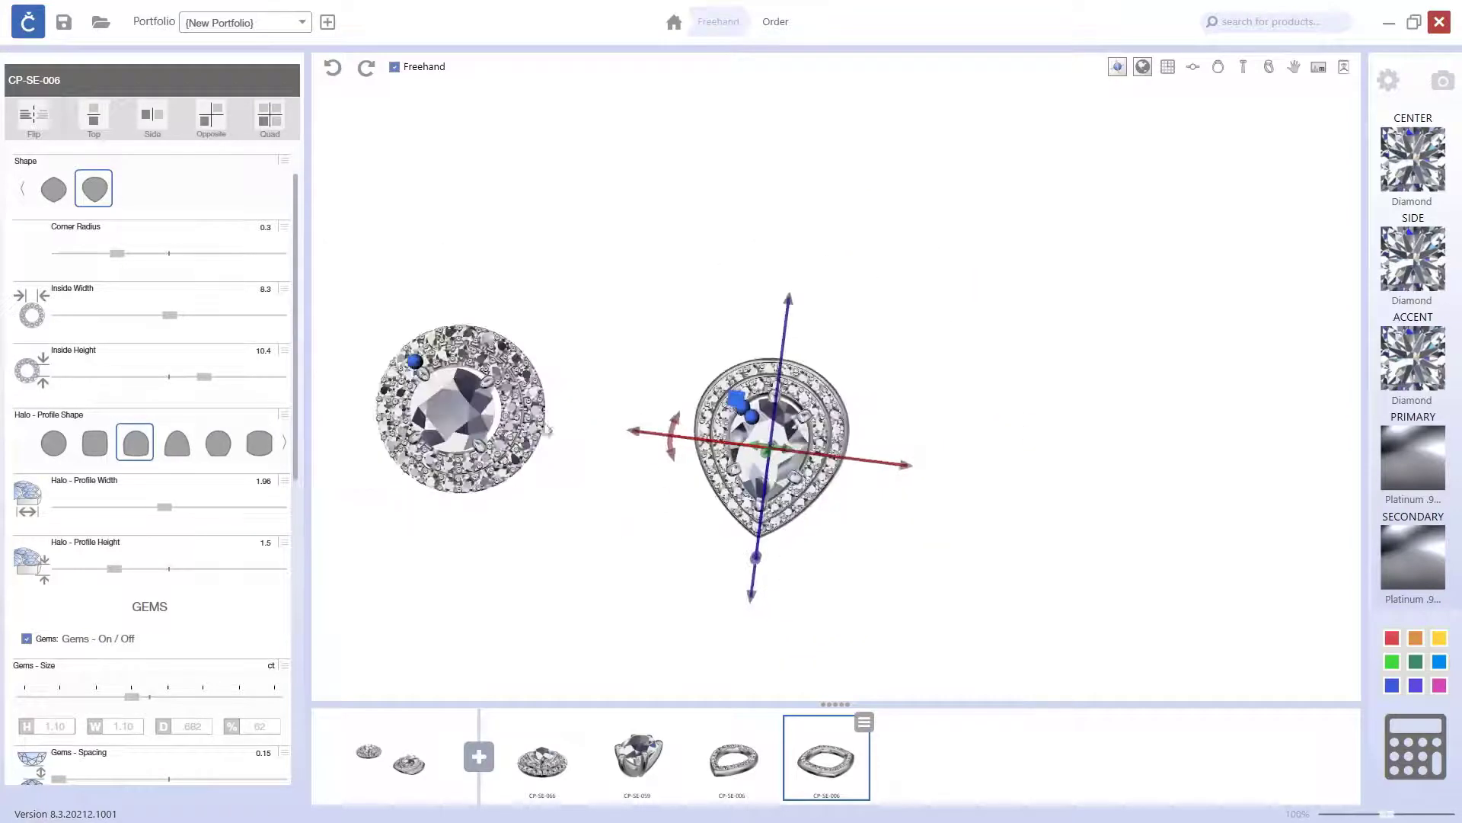
Inspect both settings, then select the outer CP-SE-006 pear halo from the thumbnail strip
left_click_drag(538, 496, 682, 477)
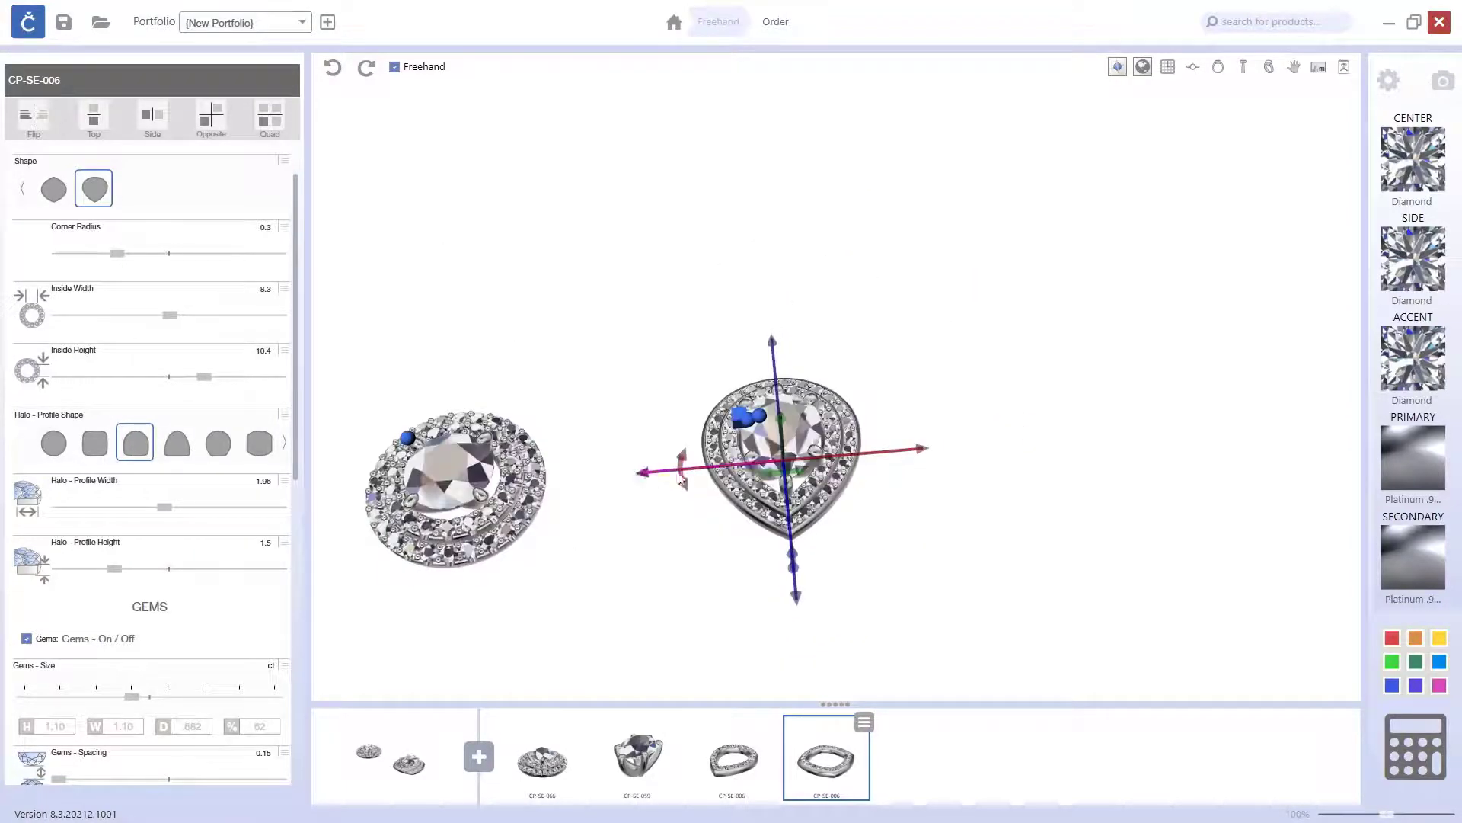
left_click(340, 488)
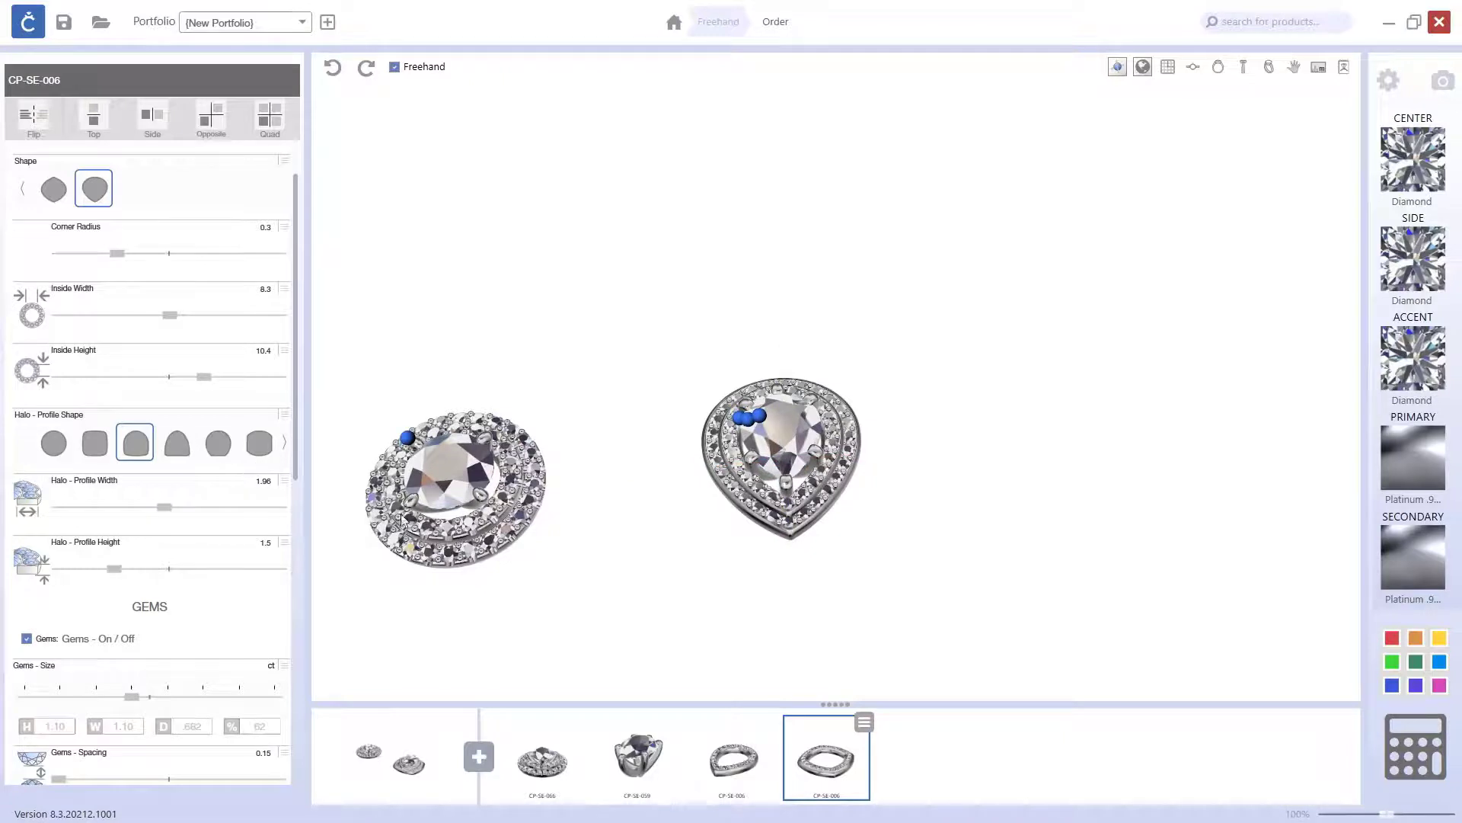
left_click(769, 518)
left_click_drag(876, 610, 937, 517)
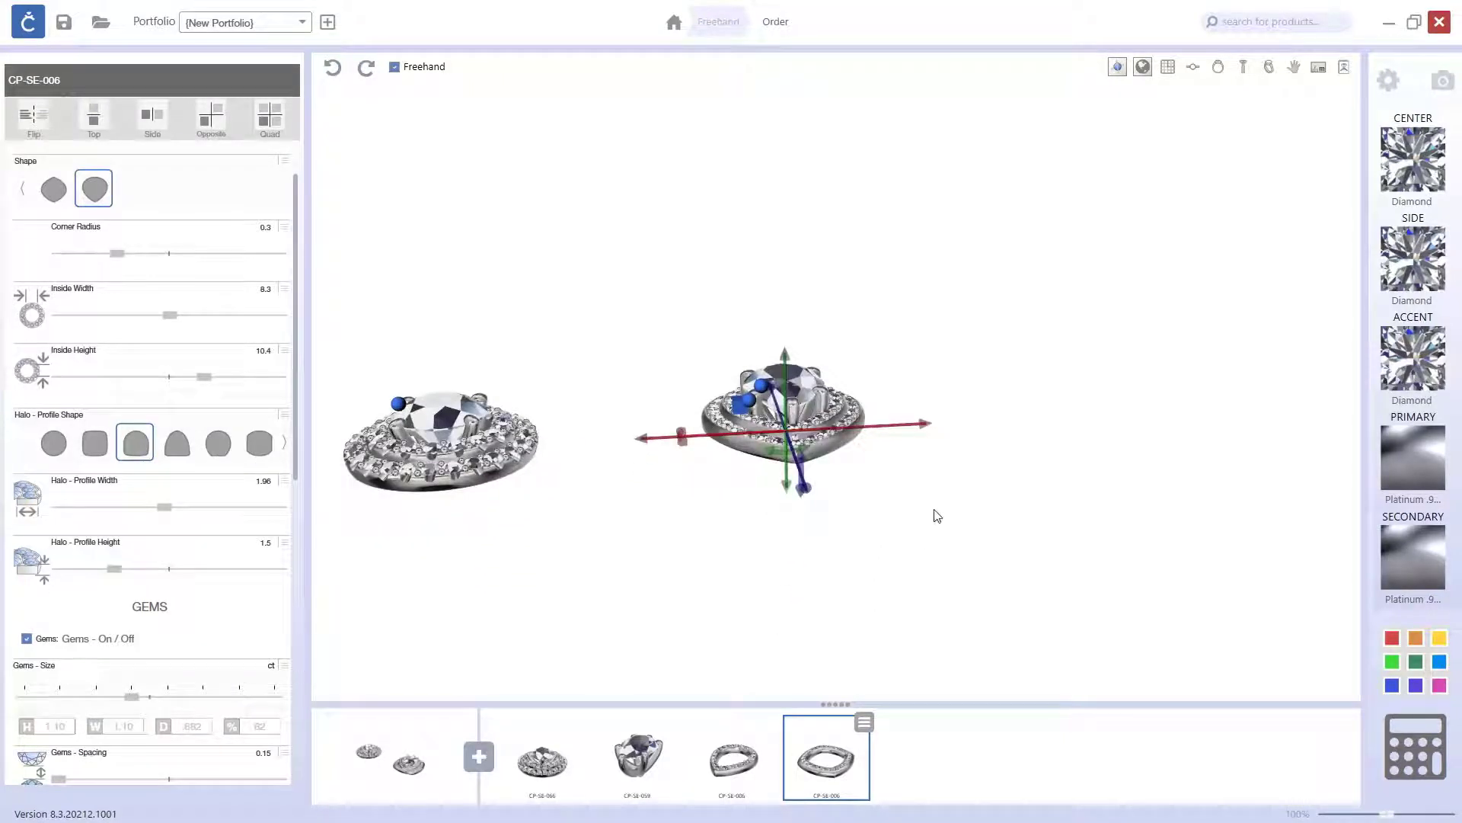
left_click(937, 521)
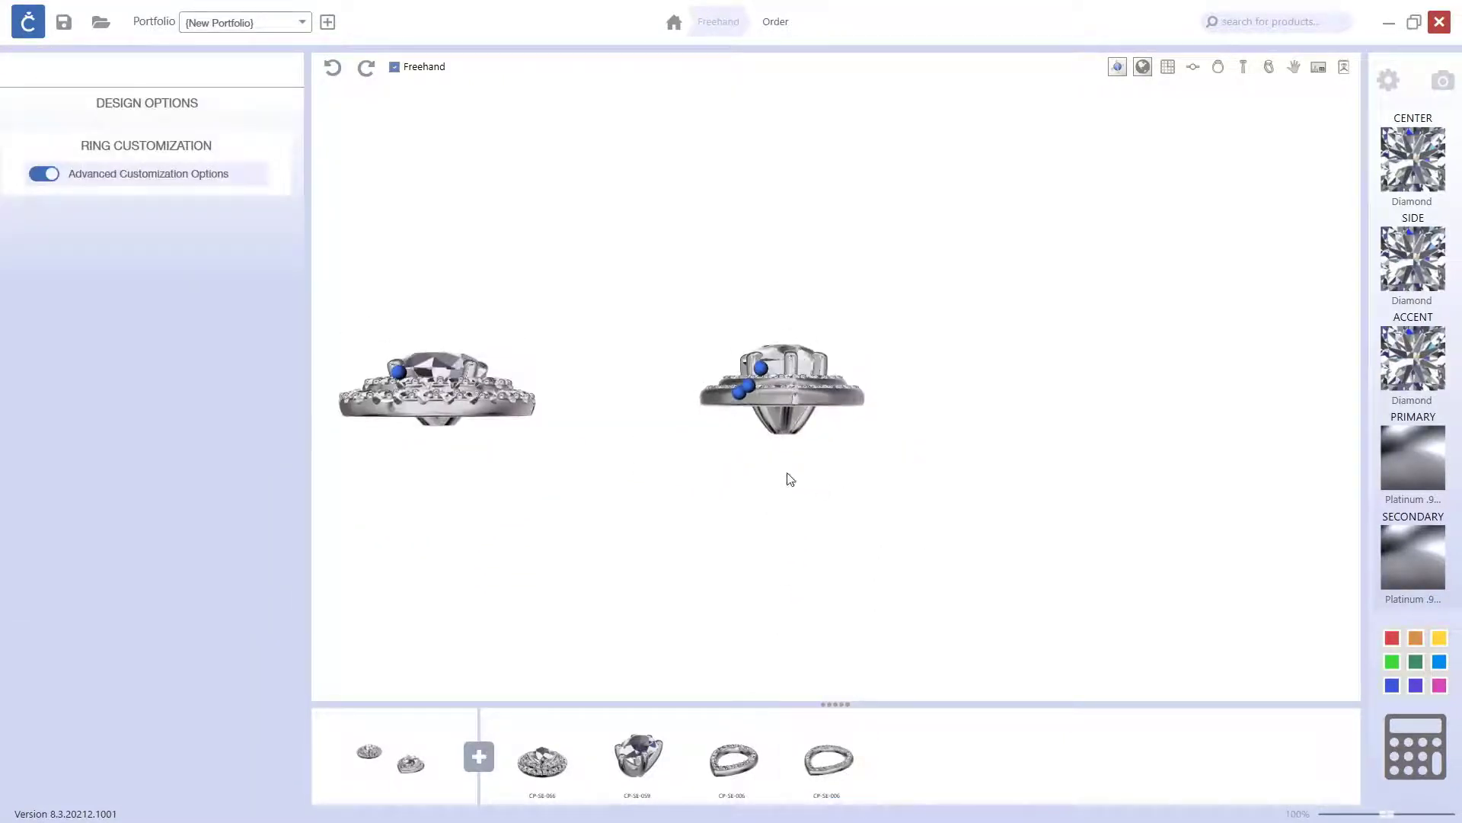
left_click_drag(501, 446, 640, 496)
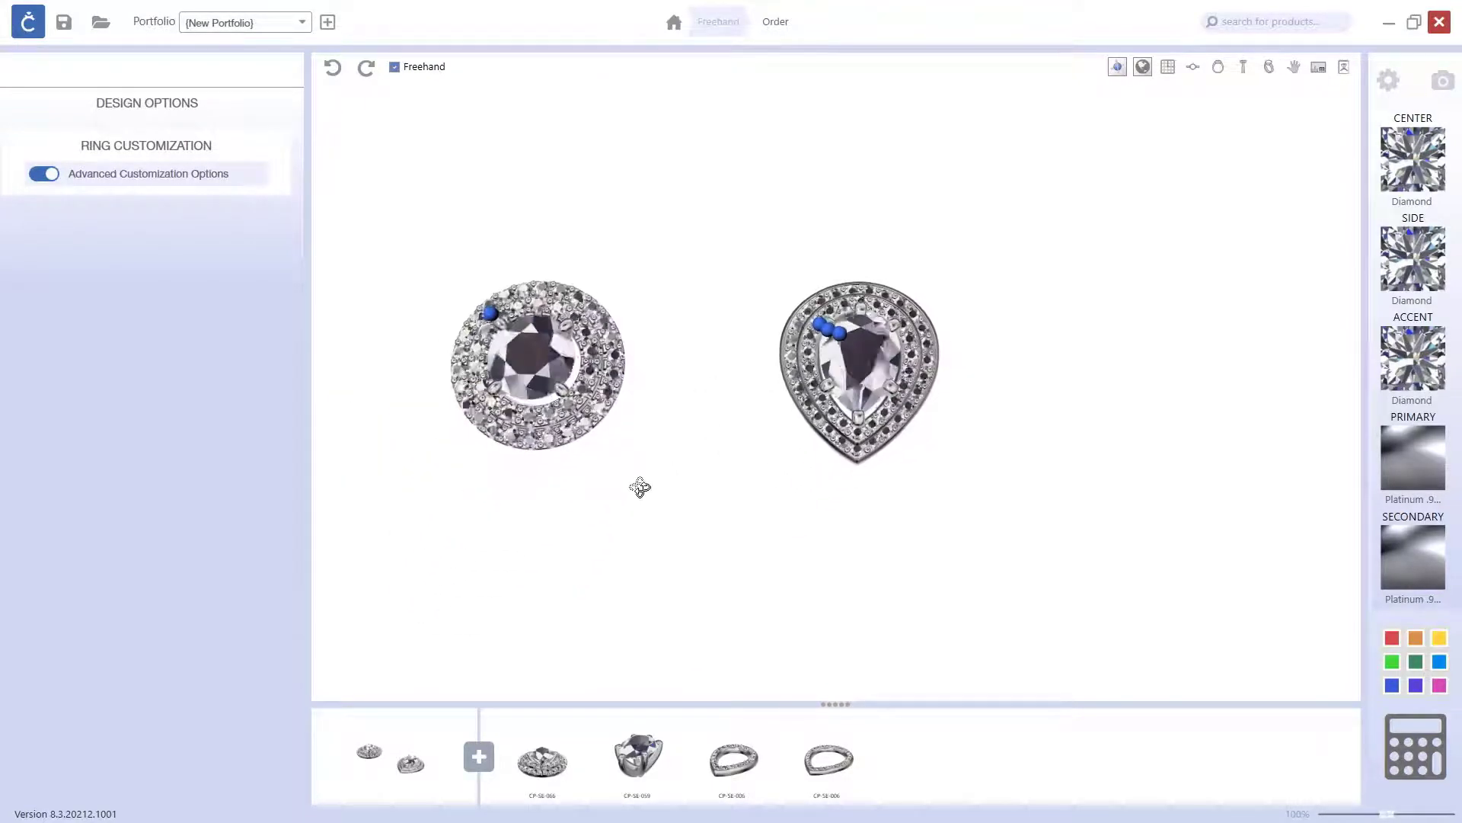
left_click_drag(826, 568, 813, 682)
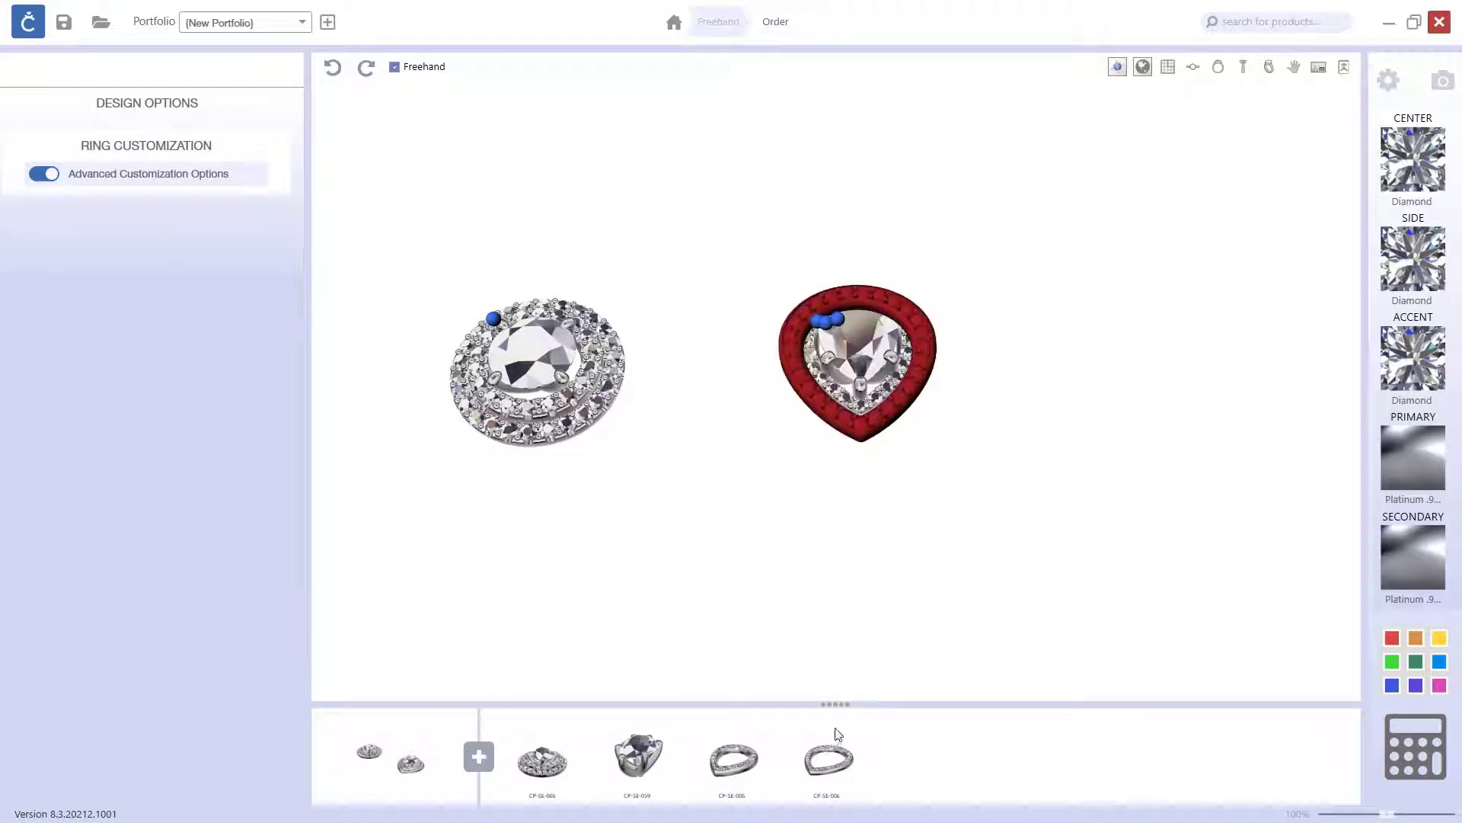
left_click(754, 759)
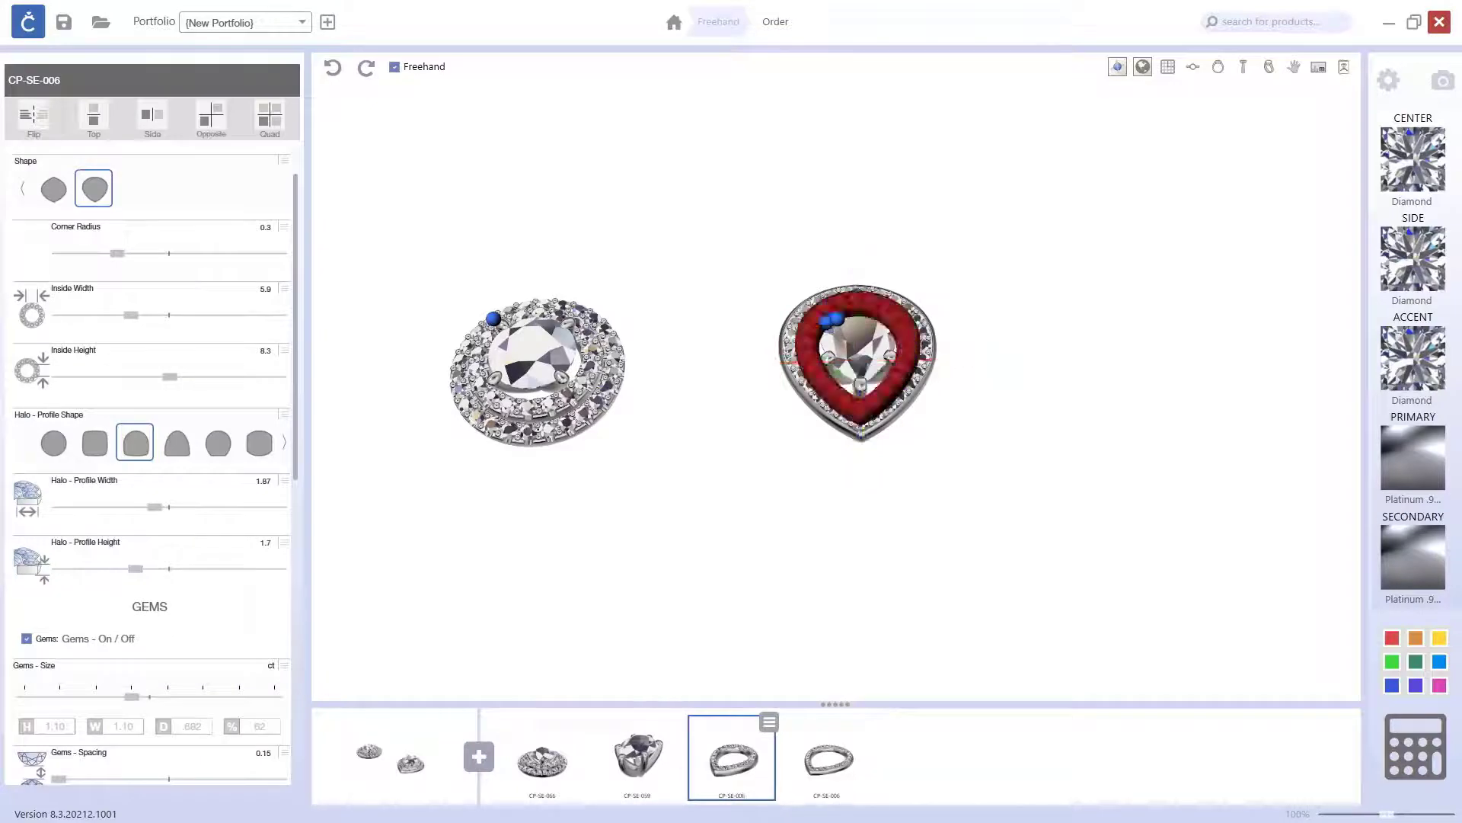
left_click(1096, 540)
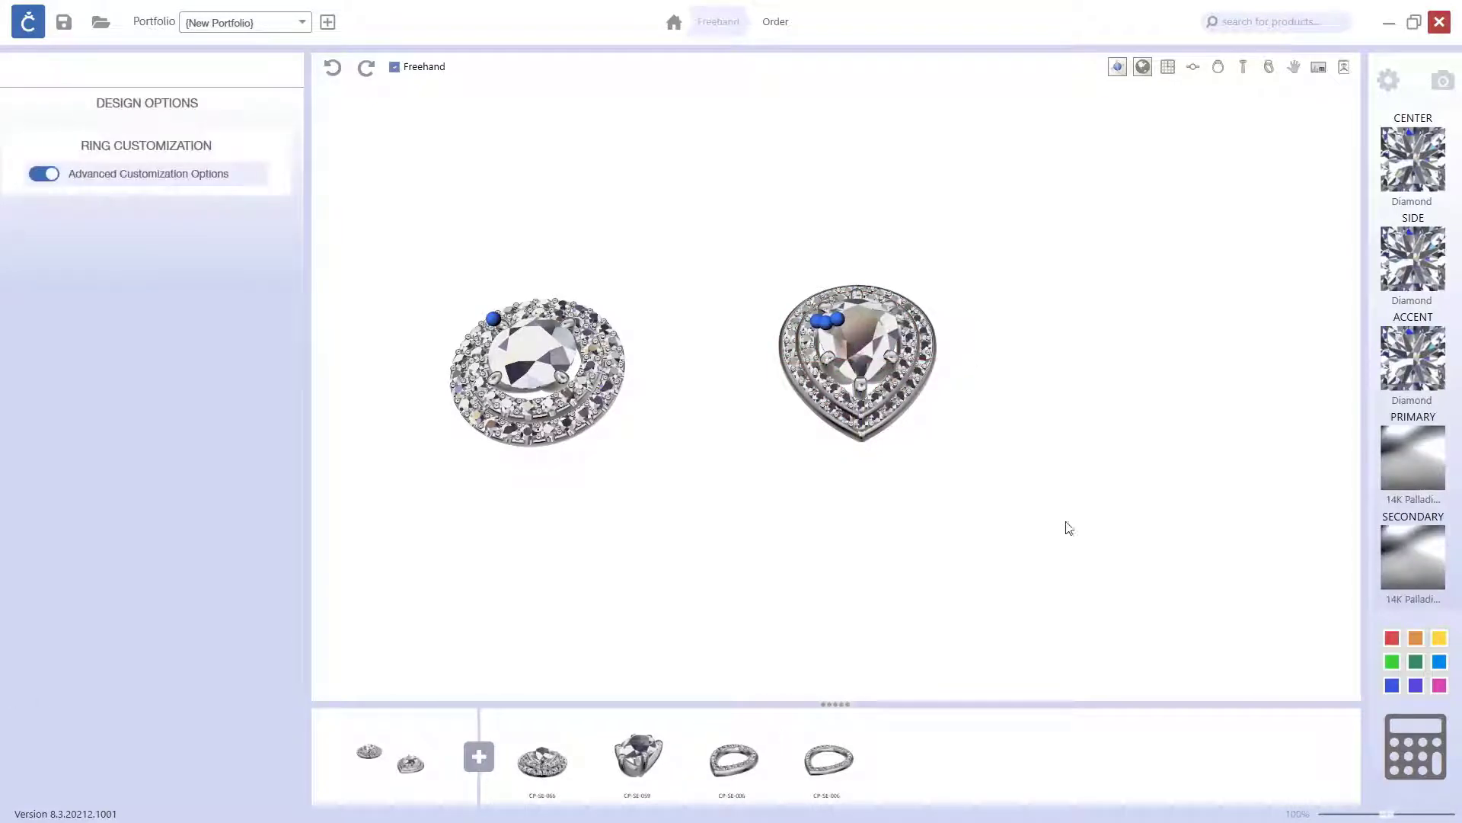
left_click(814, 760)
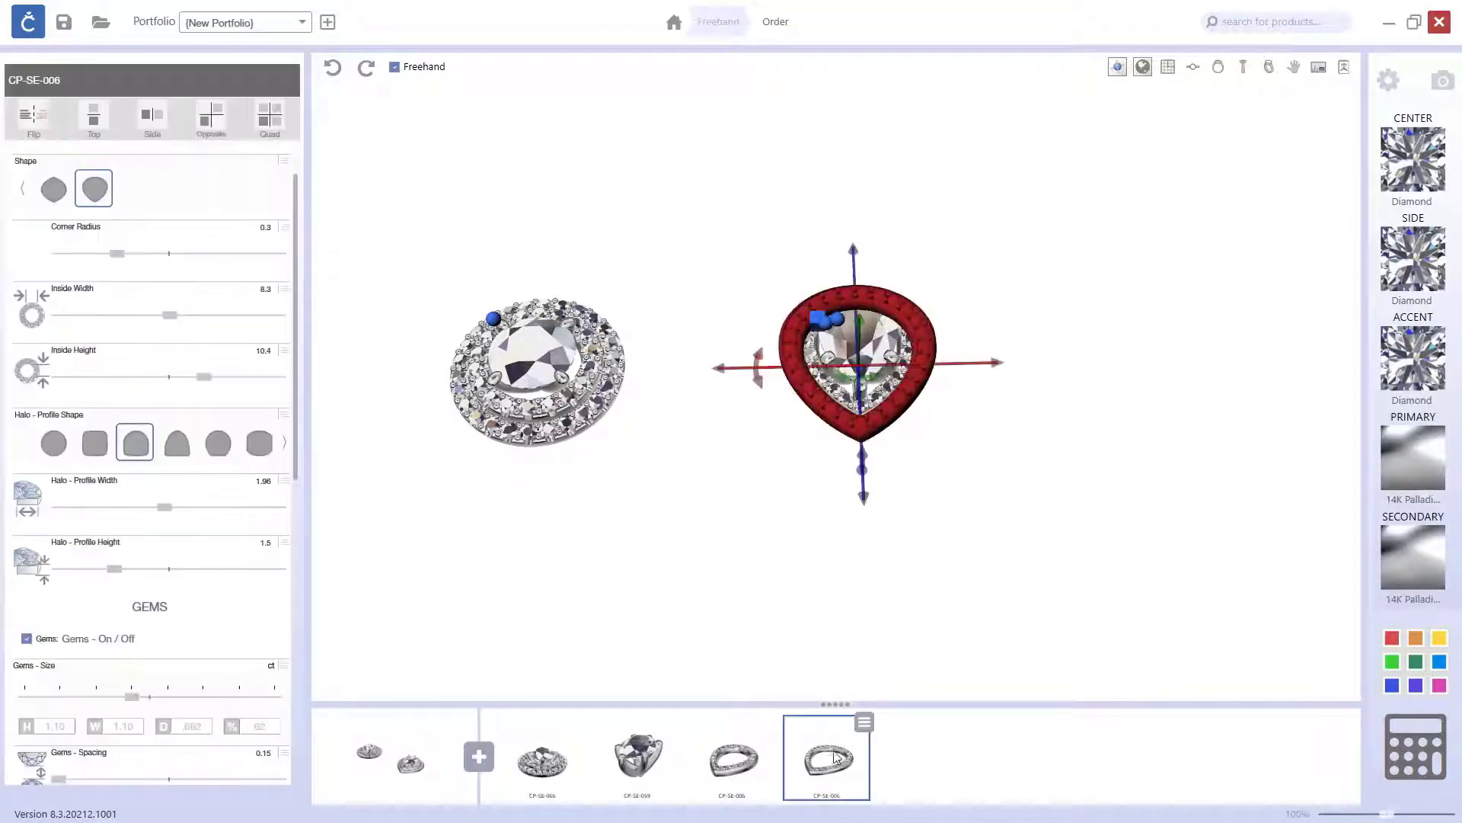
mouse_move(864, 725)
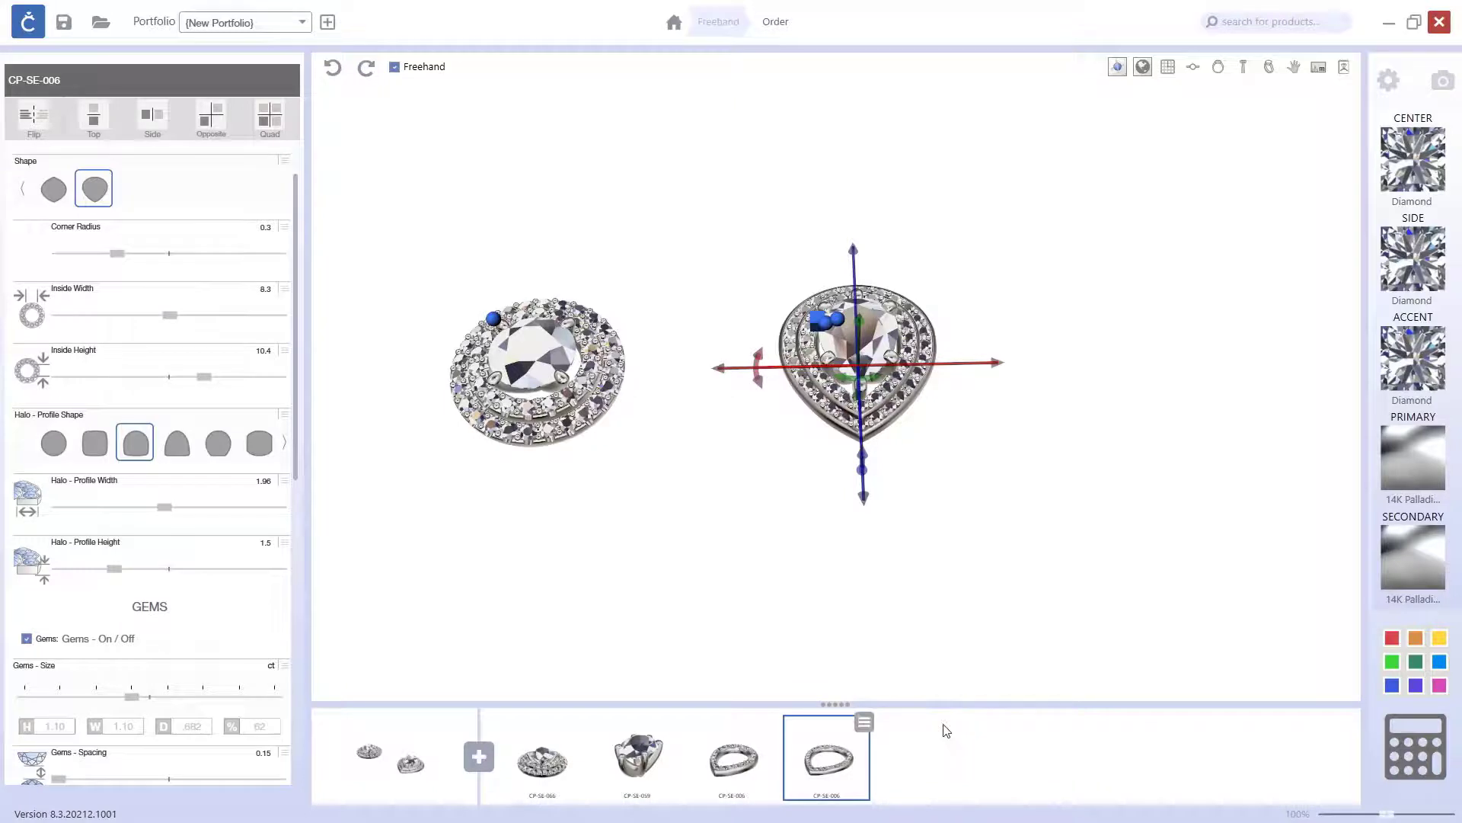
Set the primary metal to 18KY and the secondary to 14KR, giving the pear halo a rose-gold band
left_click(1428, 463)
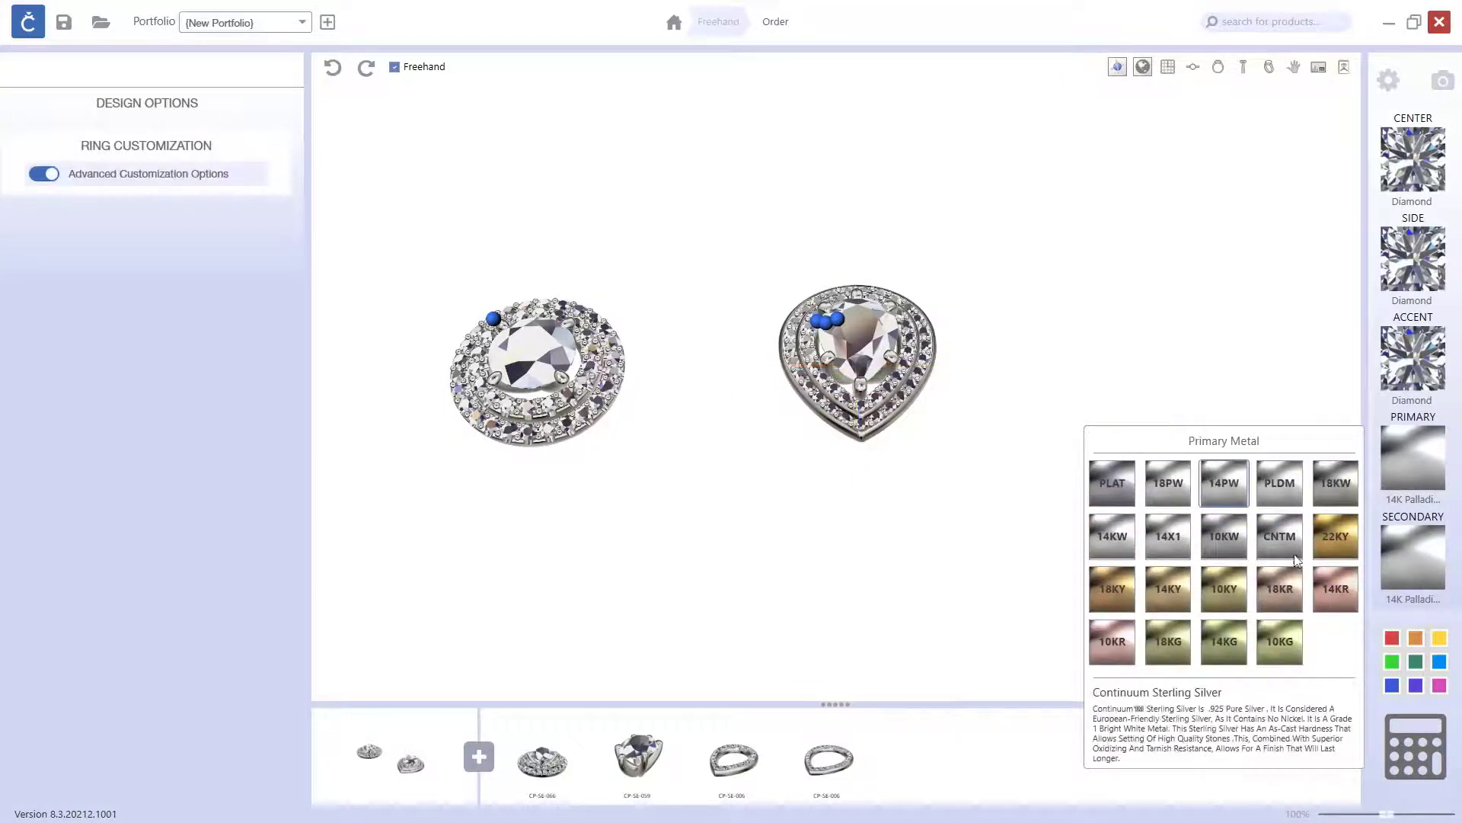
left_click(1108, 592)
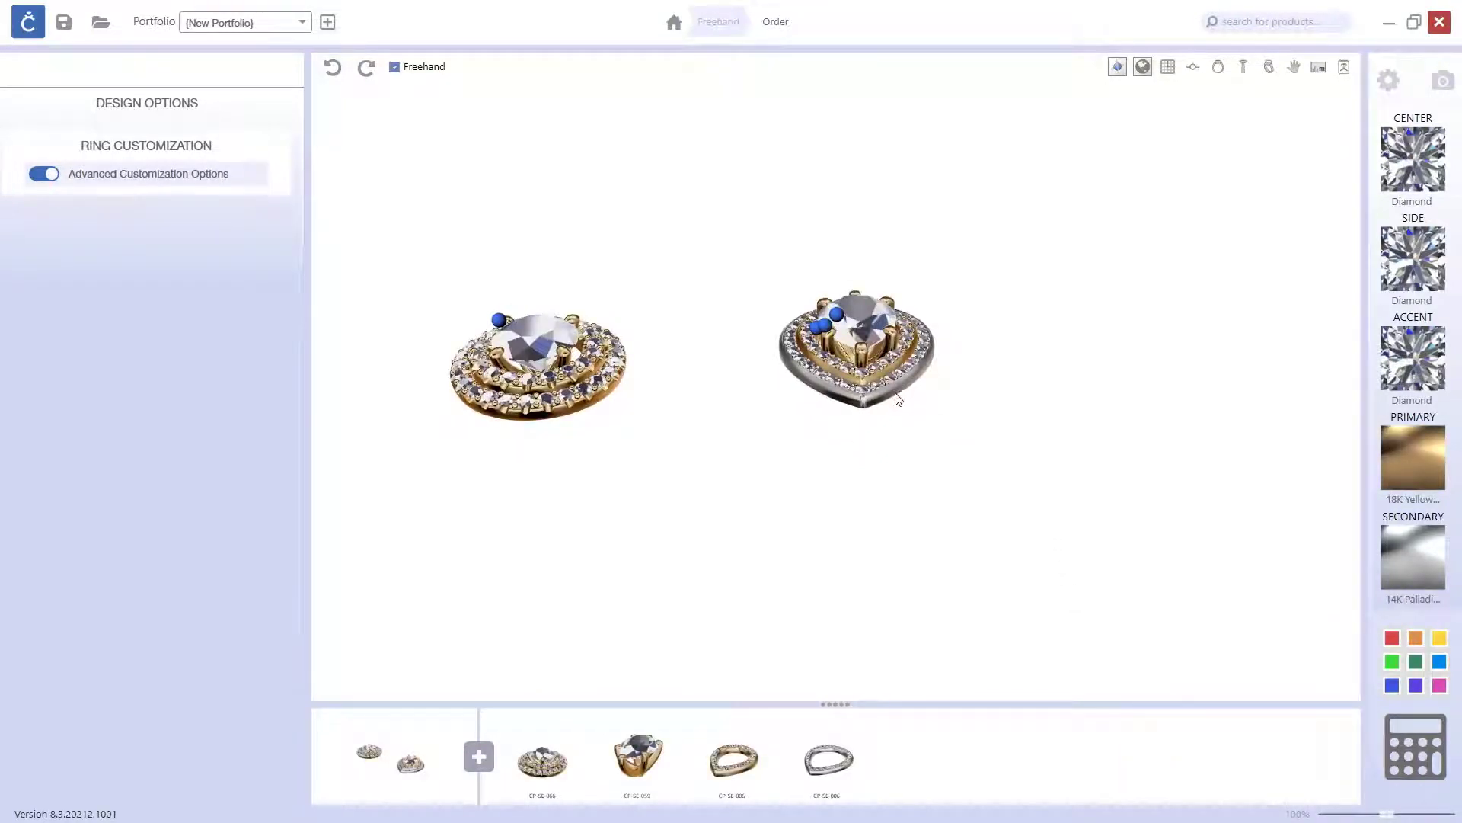
left_click(1421, 553)
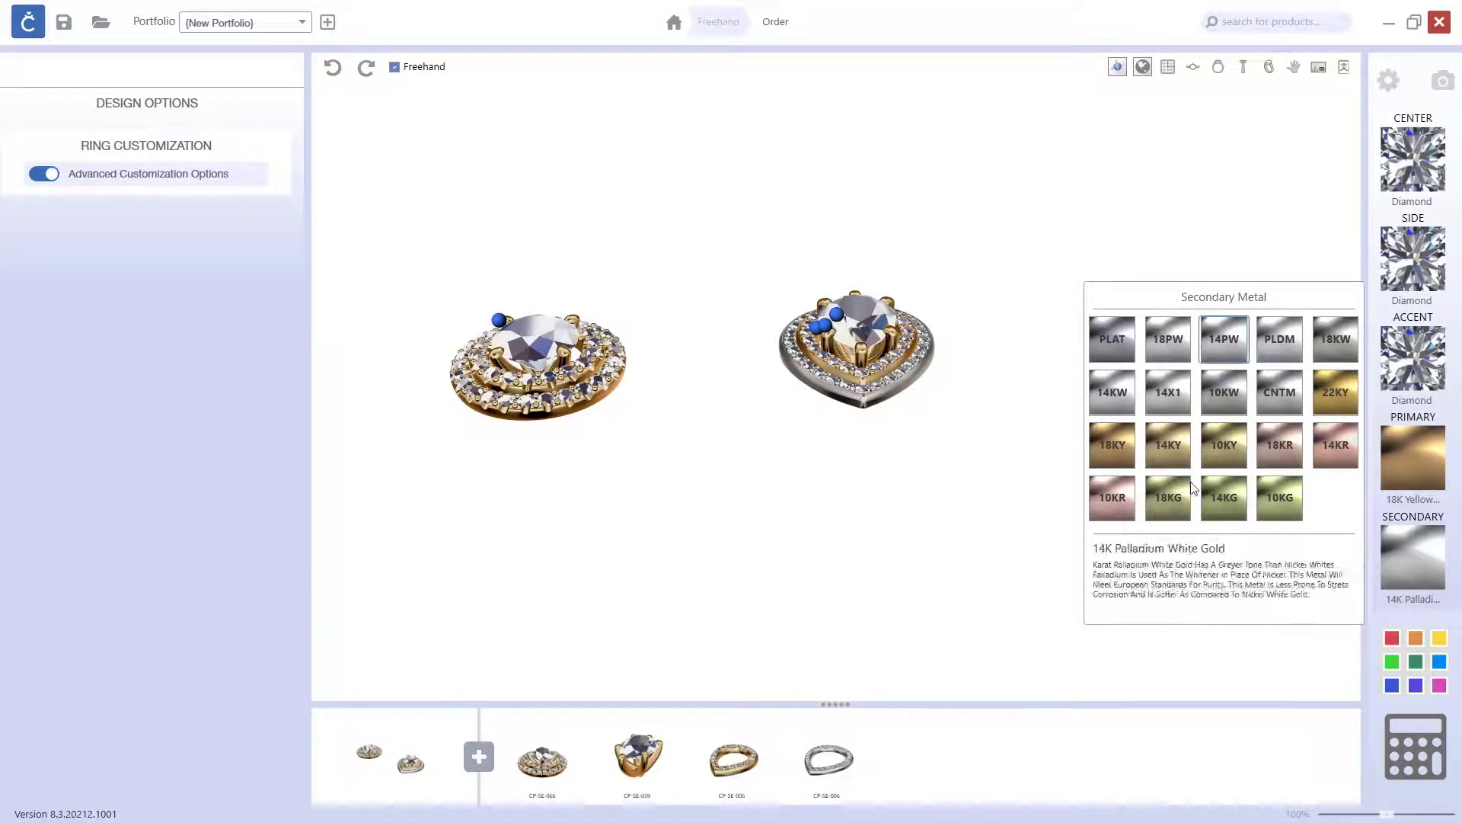
left_click(1317, 454)
left_click_drag(1026, 427, 1037, 399)
scroll(970, 395, "up", 4)
right_click_drag(969, 397, 1056, 455)
scroll(1117, 466, "down", 2)
left_click_drag(856, 554, 927, 546)
Duplicate the outer CP-SE-006 pear halo piece and select the new copy
left_click(854, 742)
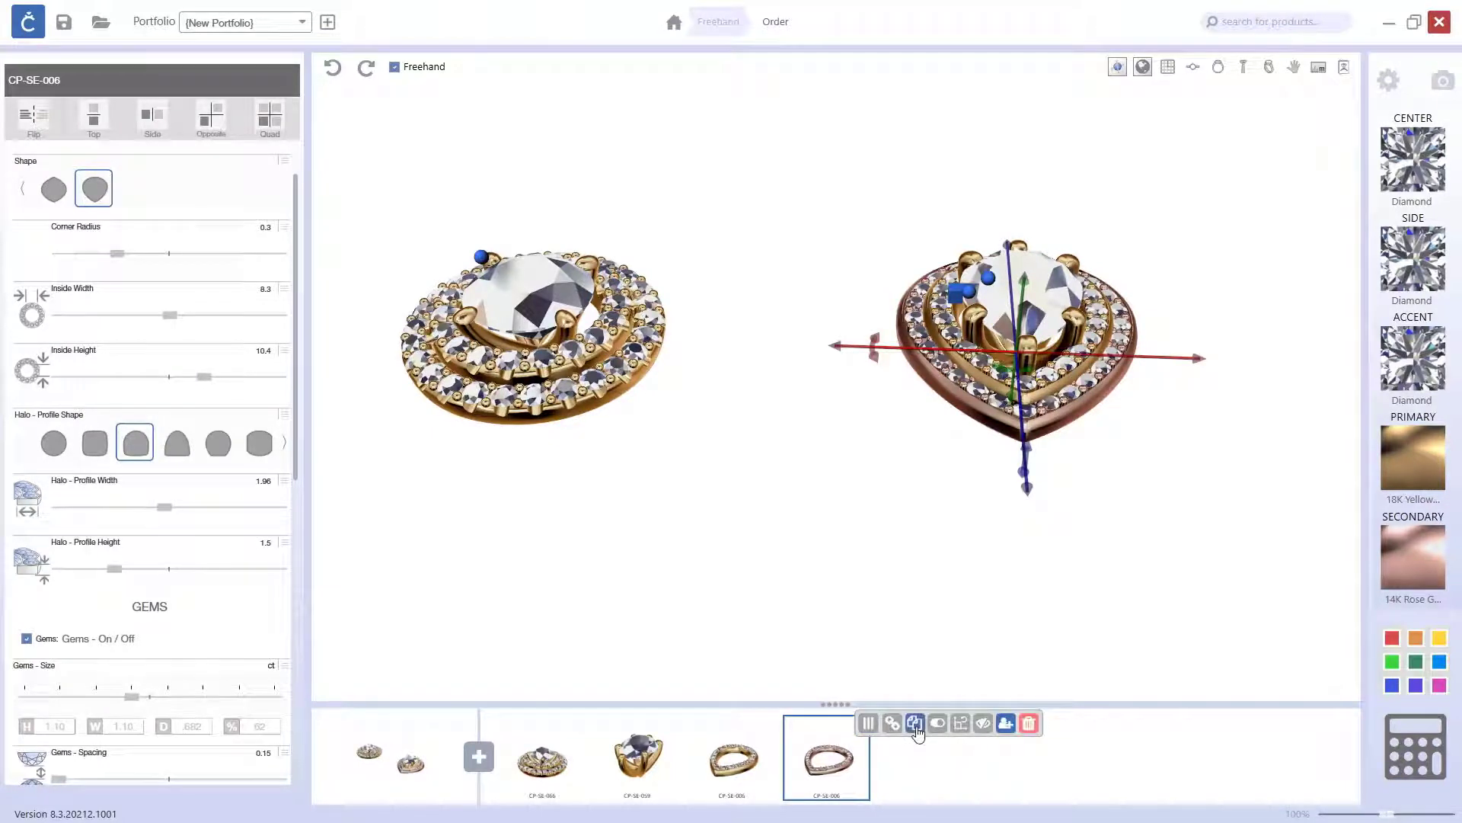
left_click(915, 725)
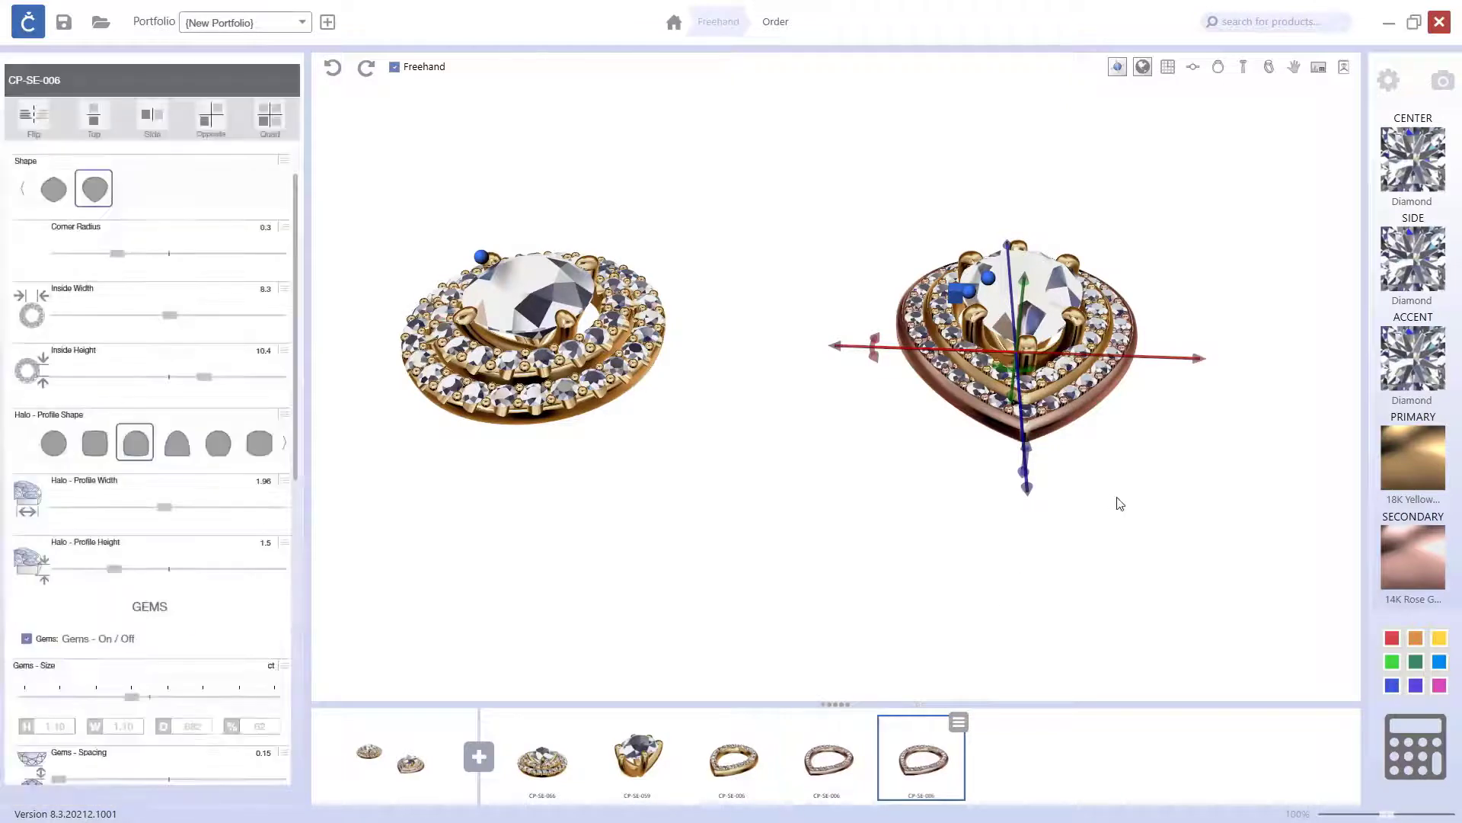
left_click(1095, 644)
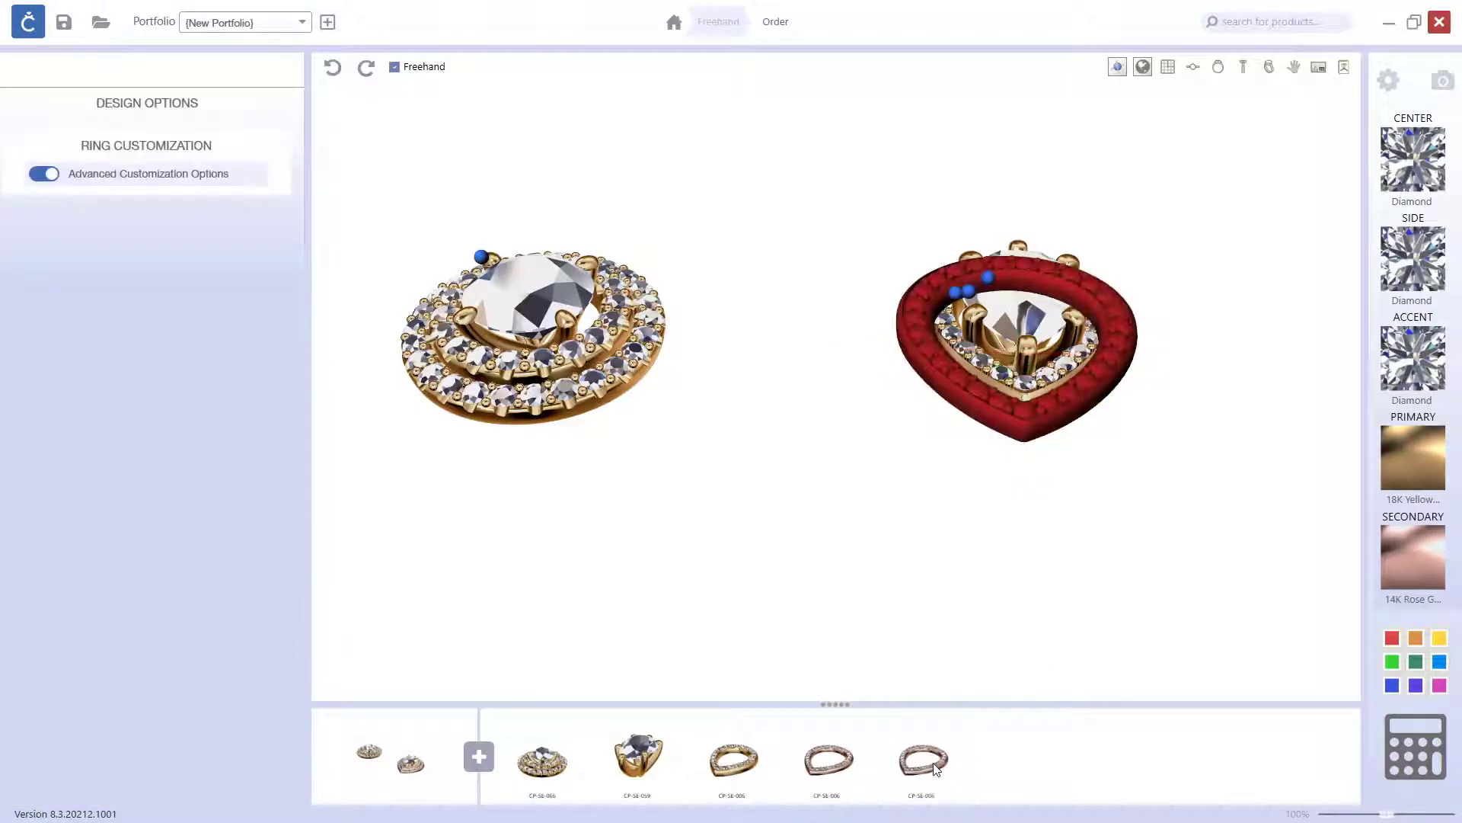
left_click(936, 767)
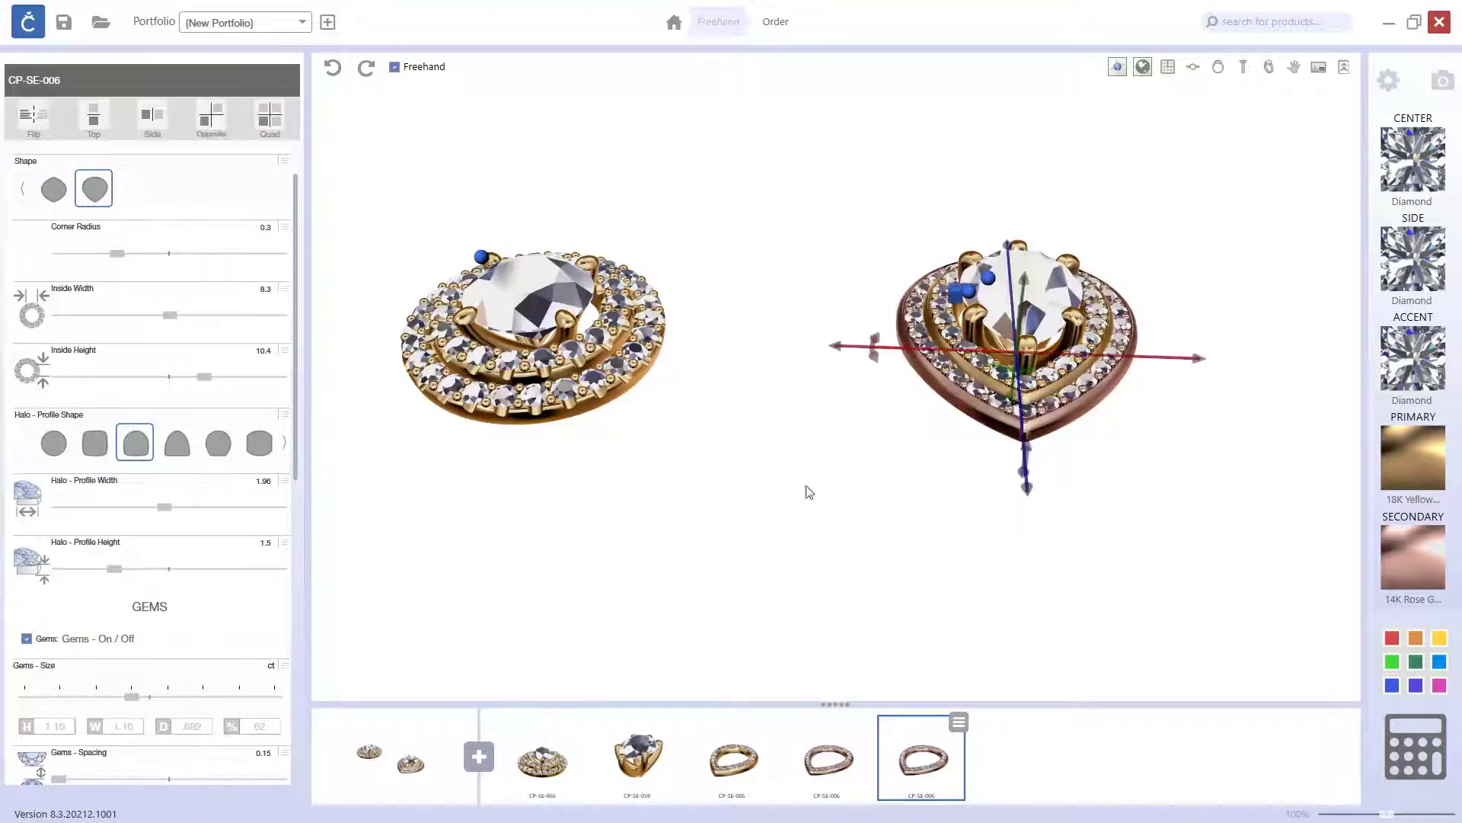
Lower the copied pear halo and resize it to inside height 13.5 and inside width 11
right_click_drag(809, 492, 812, 377)
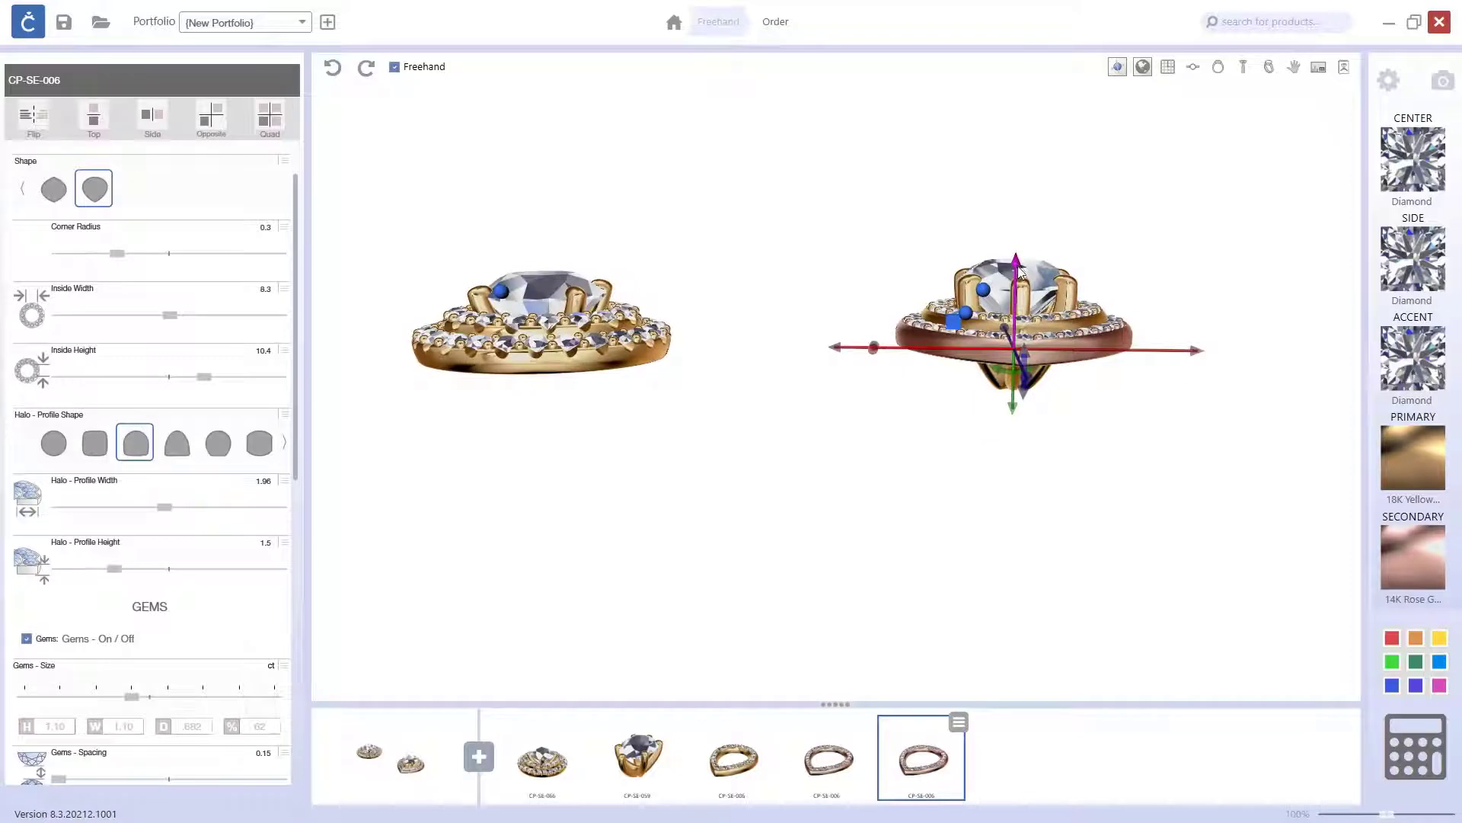
mouse_move(1018, 265)
left_mouse_down()
mouse_move(1024, 286)
mouse_move(1024, 274)
left_mouse_up()
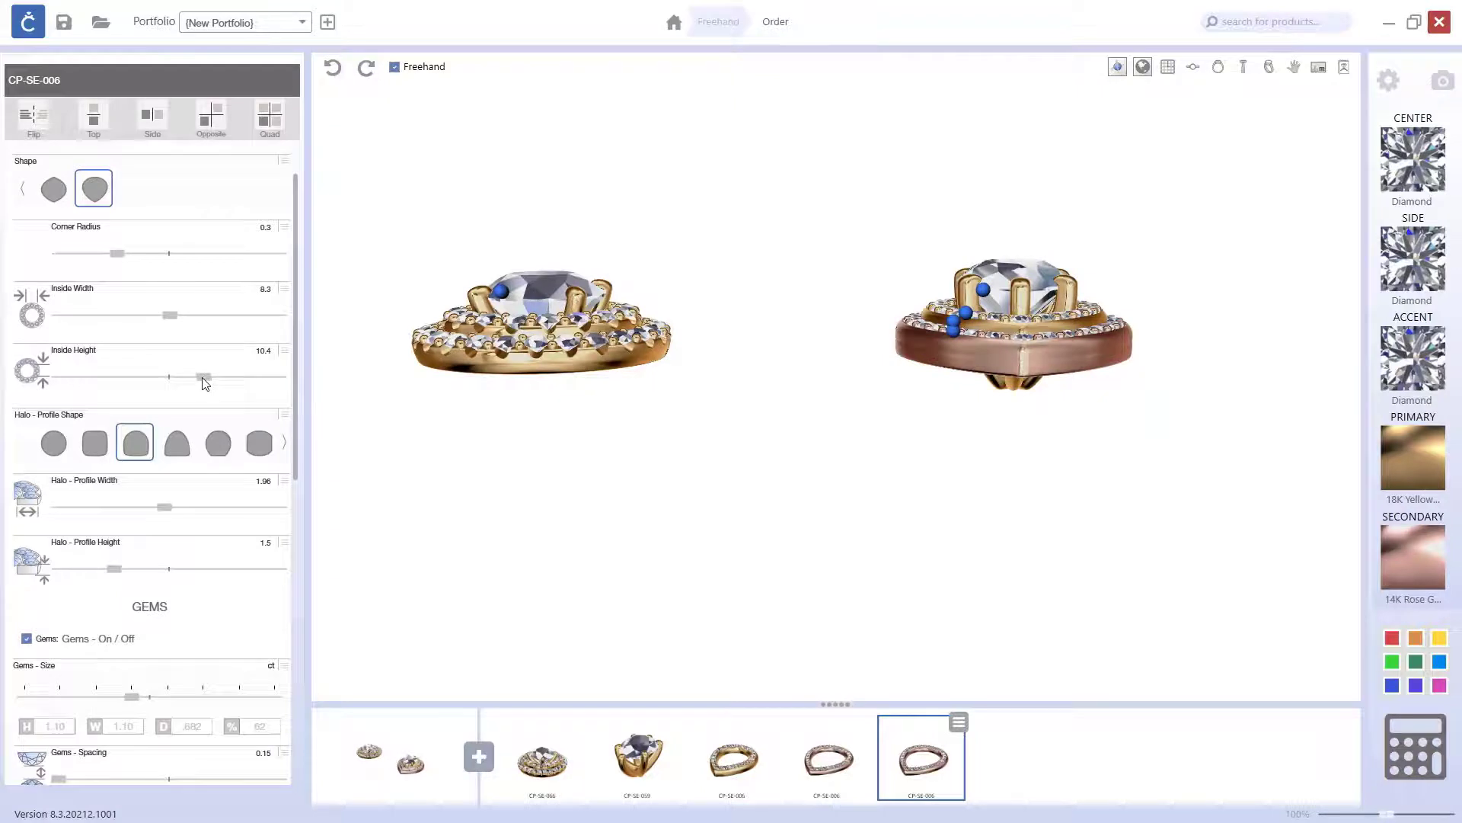
left_click_drag(206, 383, 259, 384)
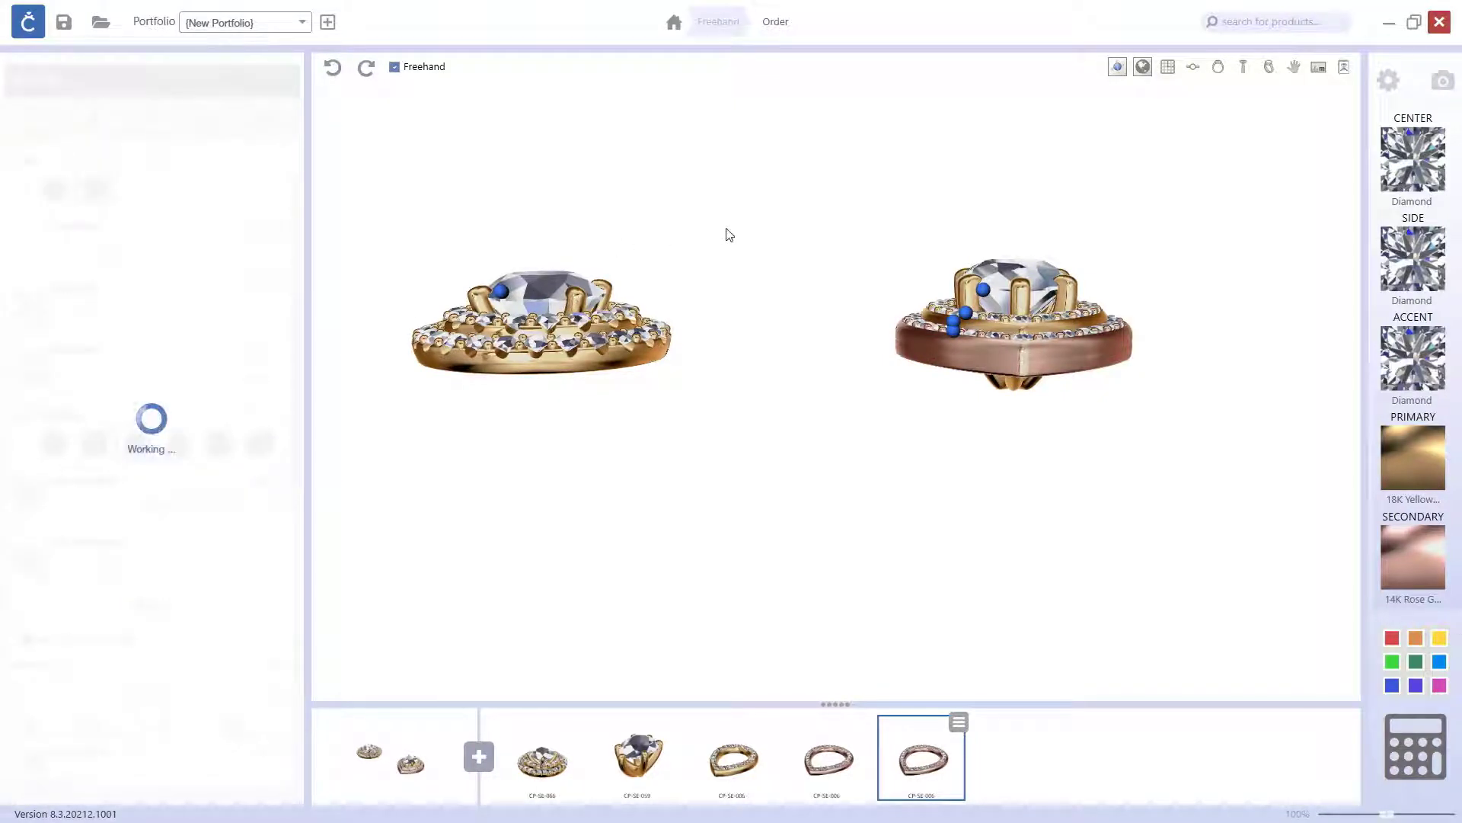
right_click_drag(730, 235, 744, 317)
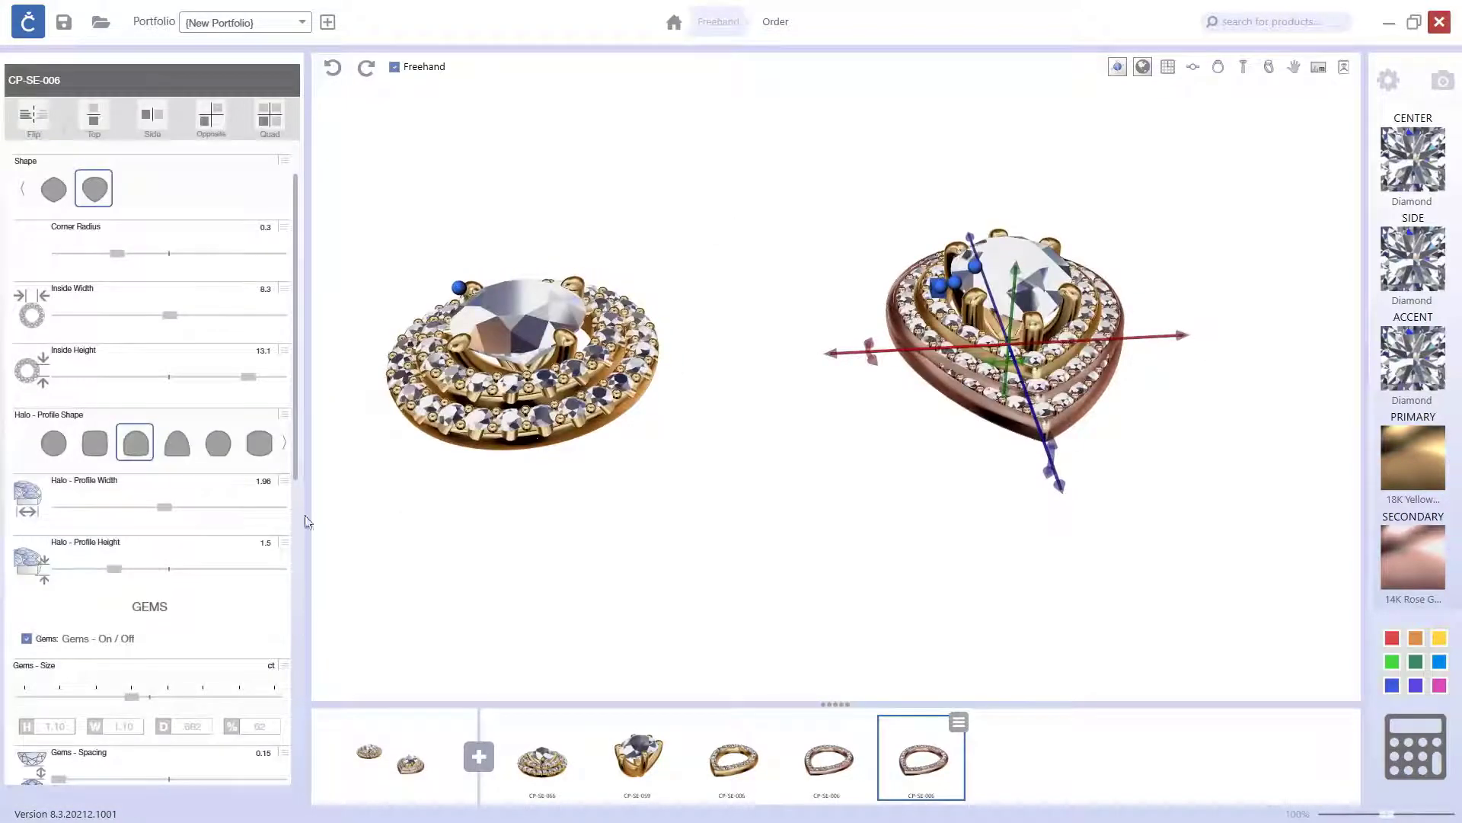
left_click(258, 380)
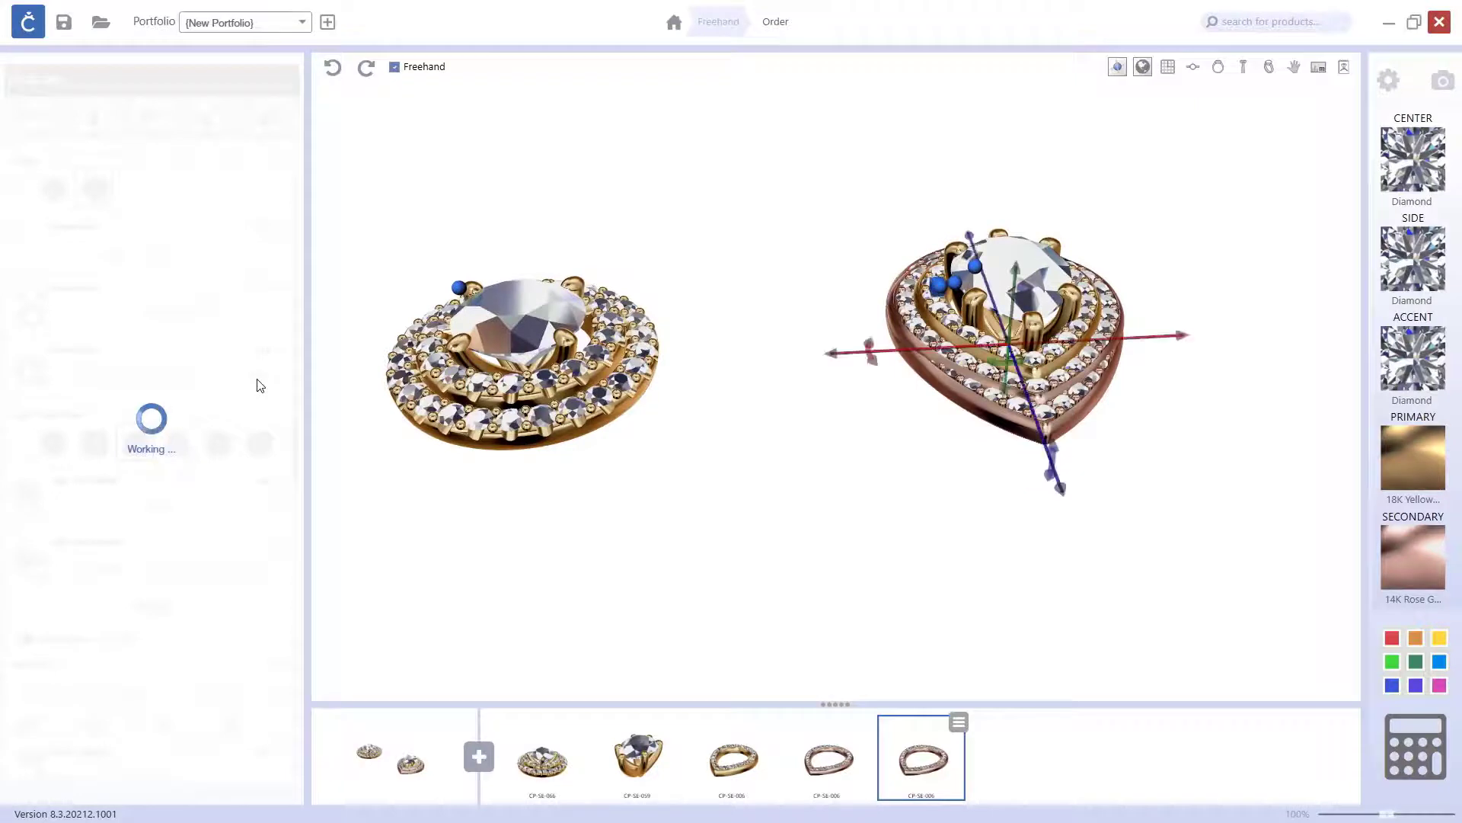
left_click_drag(172, 320, 219, 330)
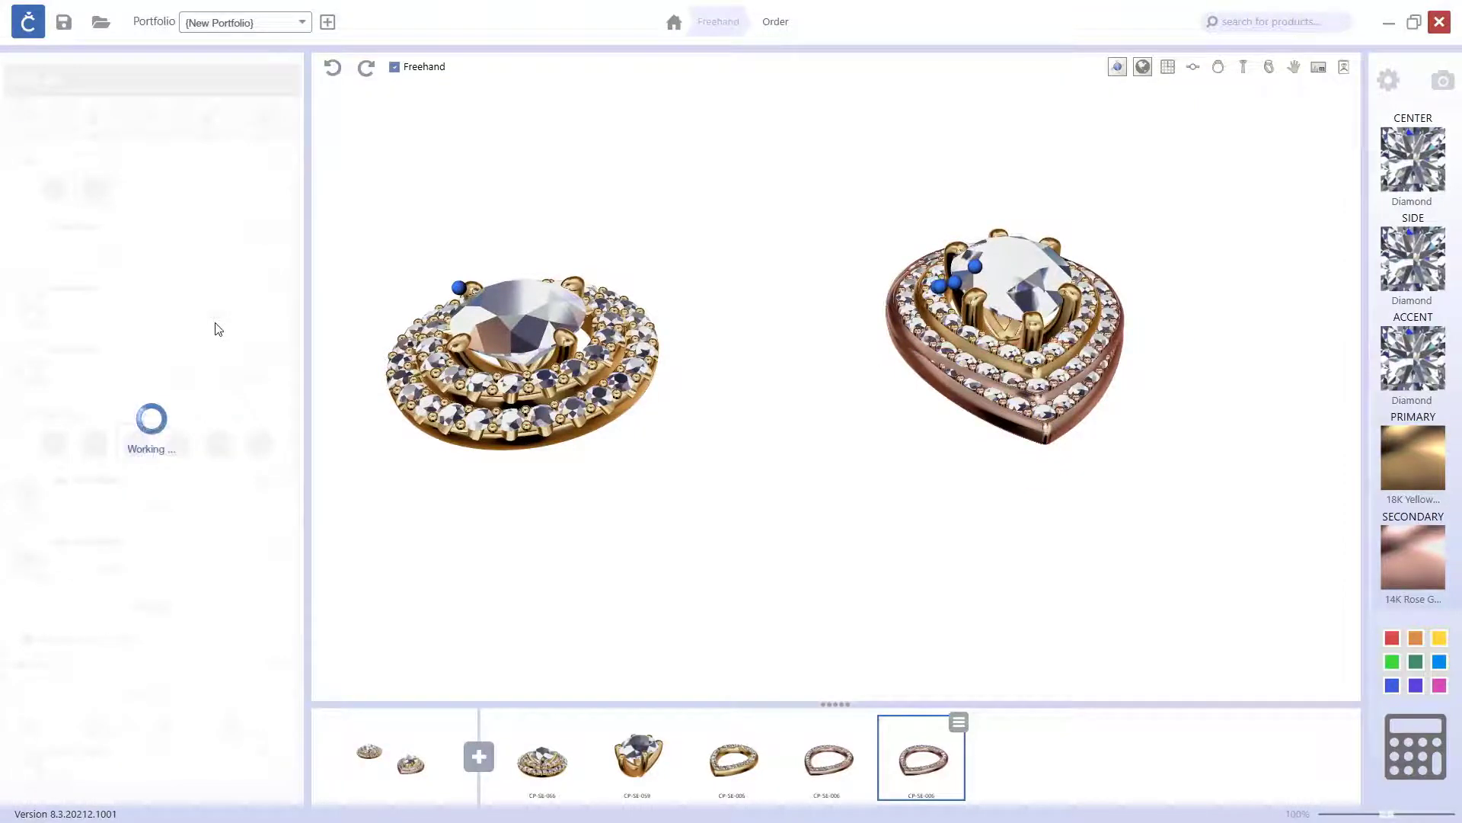
right_click_drag(748, 291, 732, 400)
left_click_drag(732, 399, 725, 320)
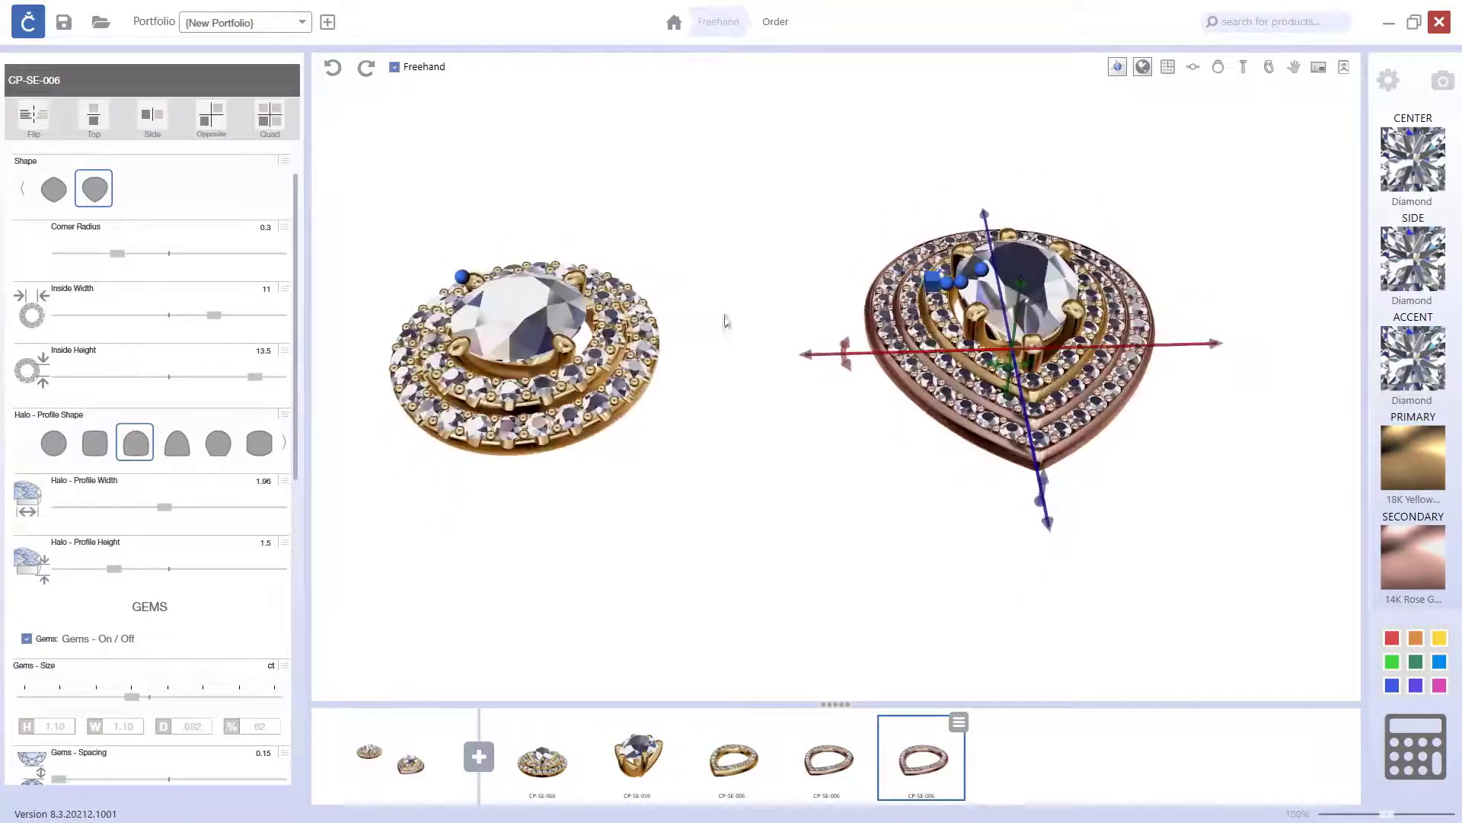
left_click(857, 522)
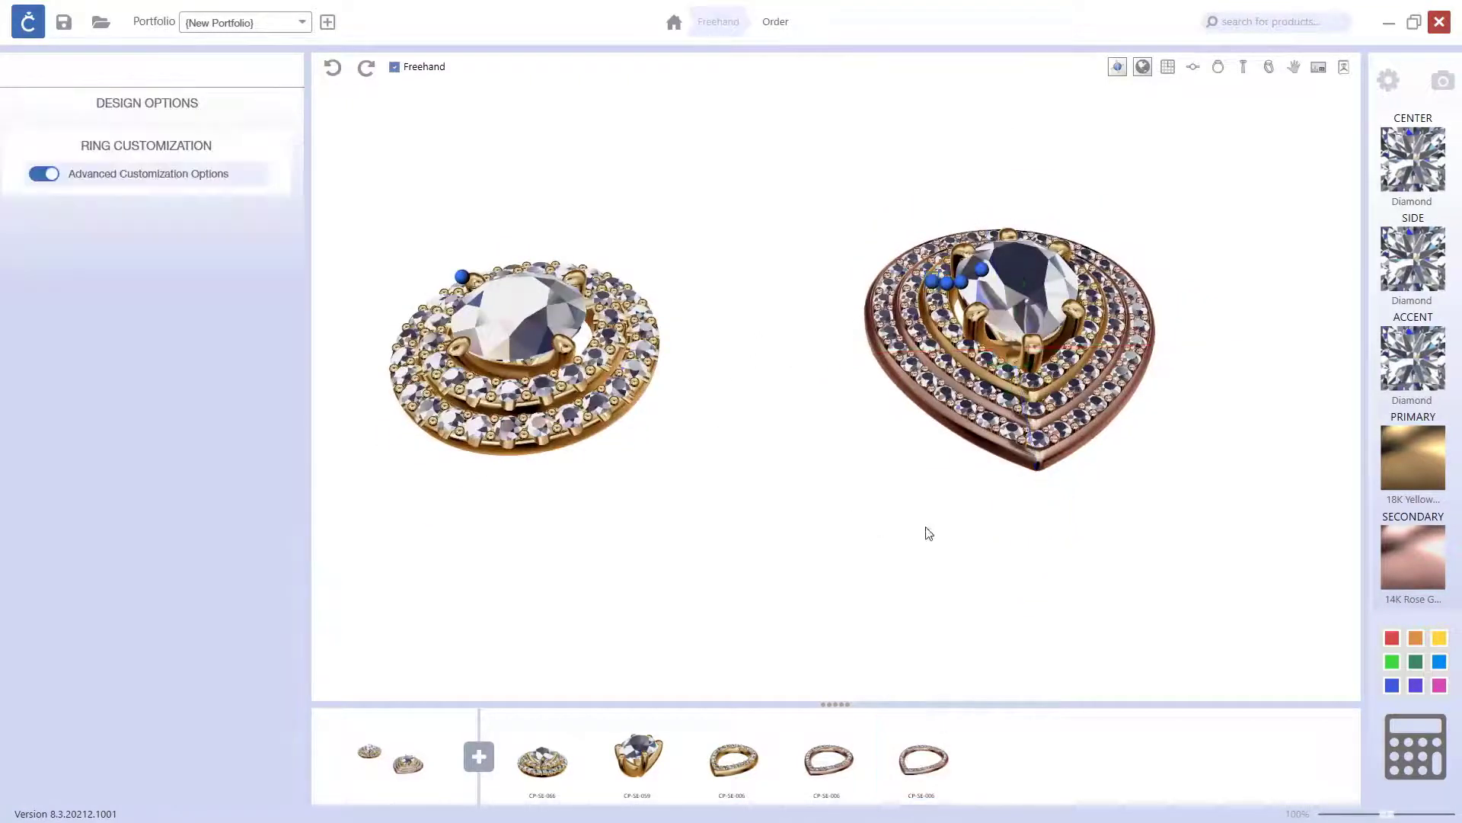
left_click_drag(927, 533, 940, 588)
right_click_drag(941, 589, 940, 610)
right_click_drag(1069, 567, 993, 565, "shift")
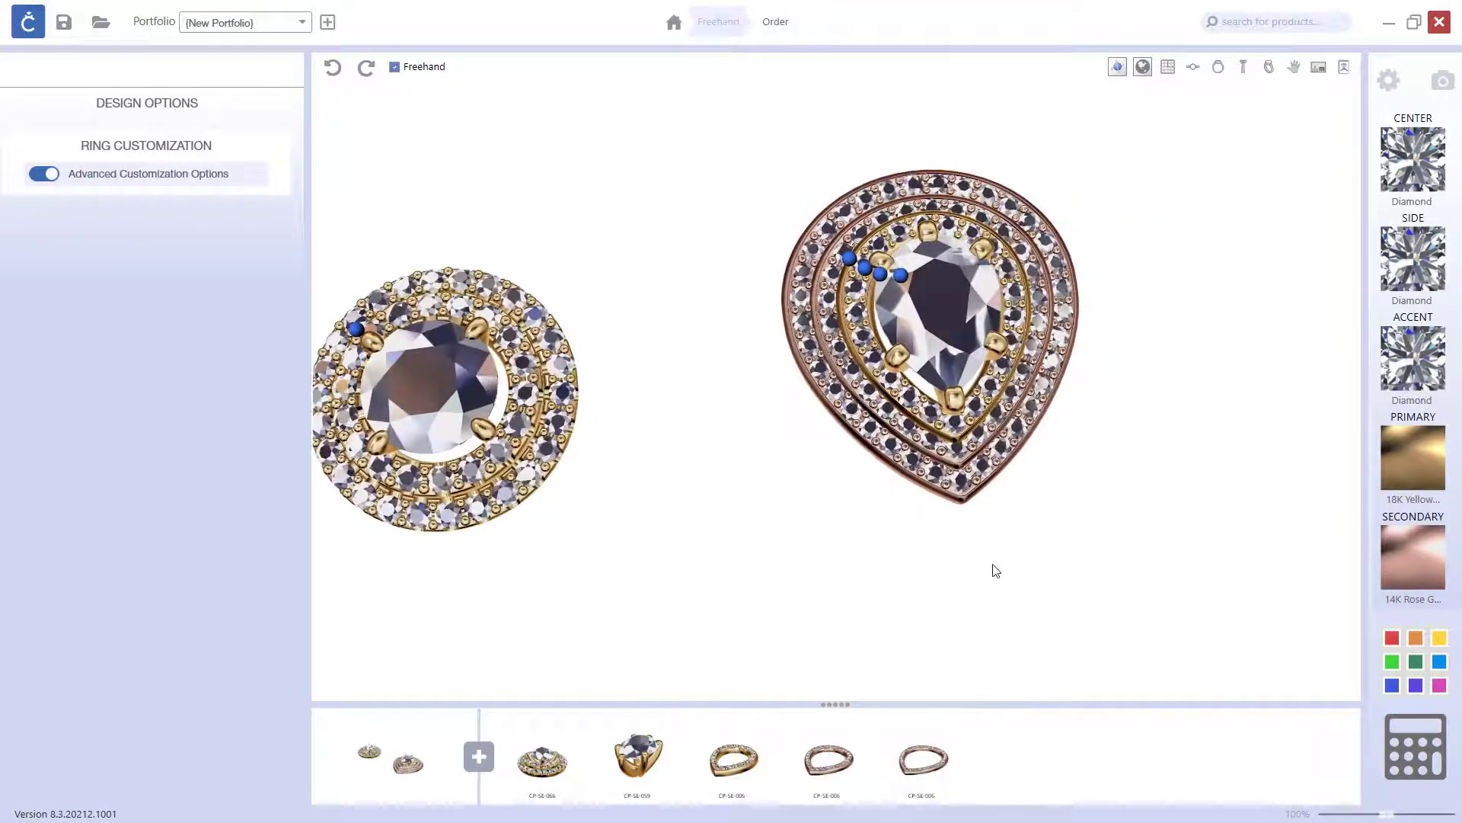
Swap the outer copied pear halo to the primary metal
left_click(944, 754)
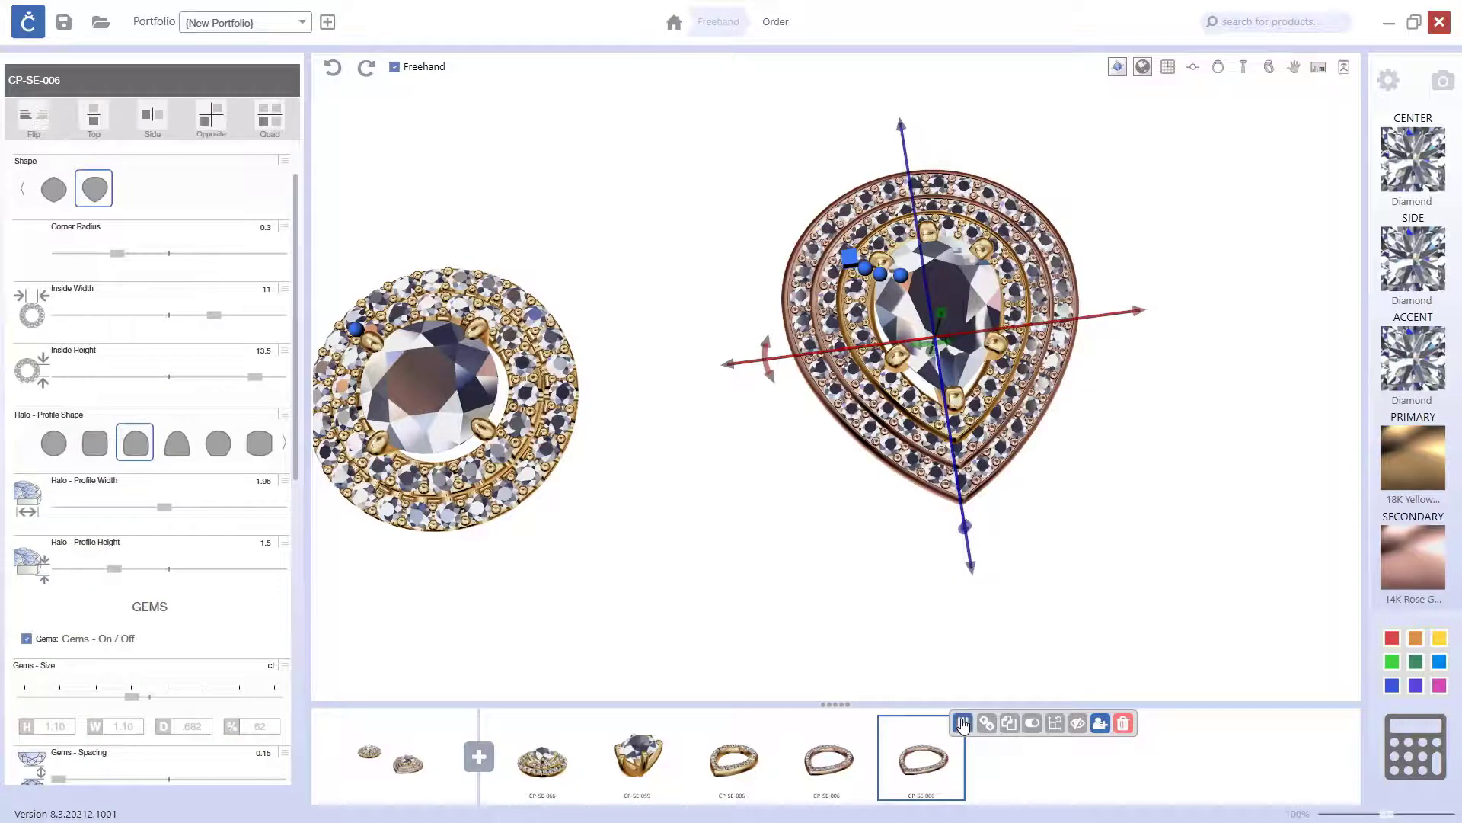
left_click(1033, 727)
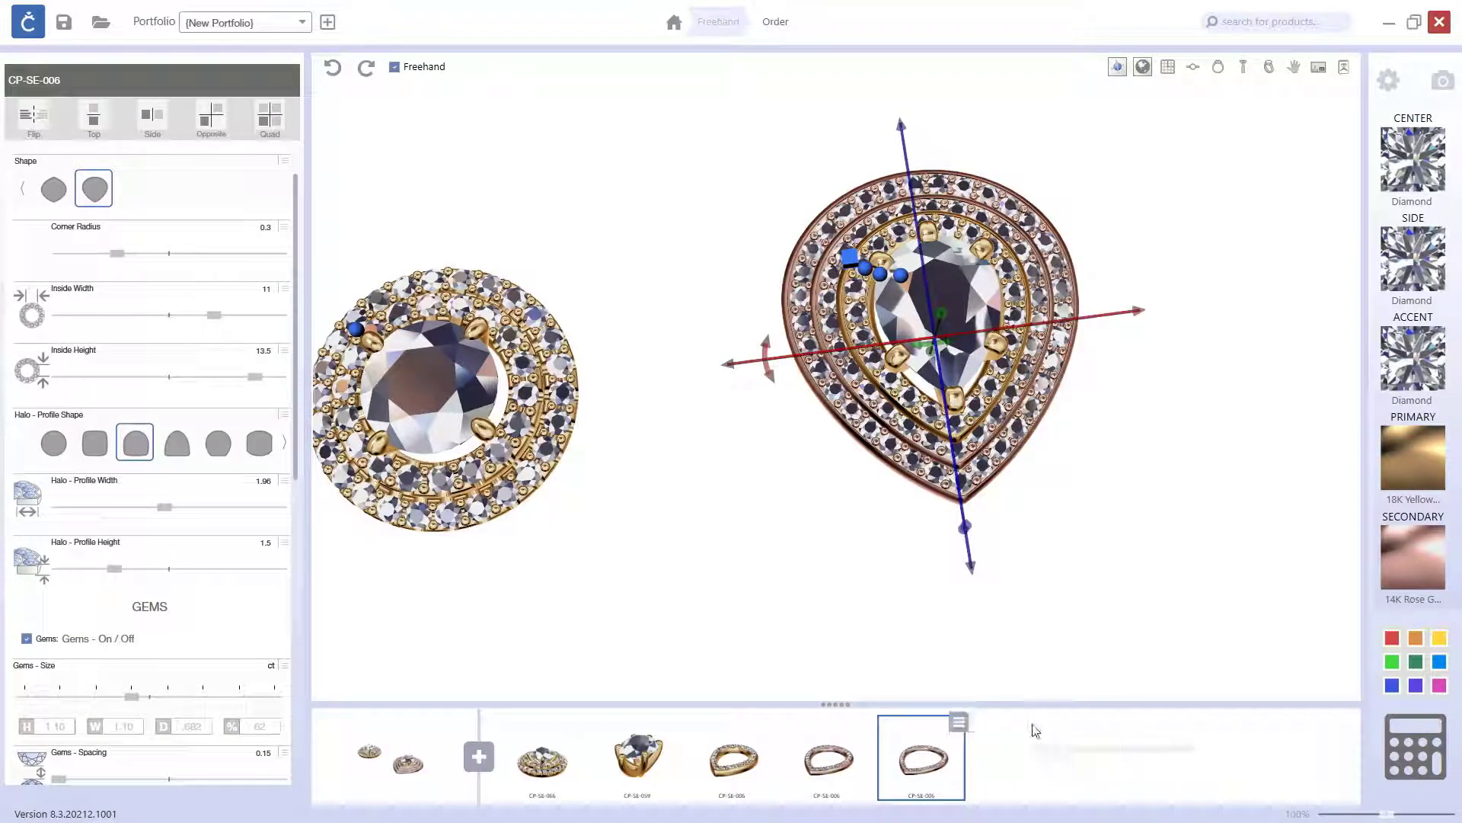
left_click(1090, 579)
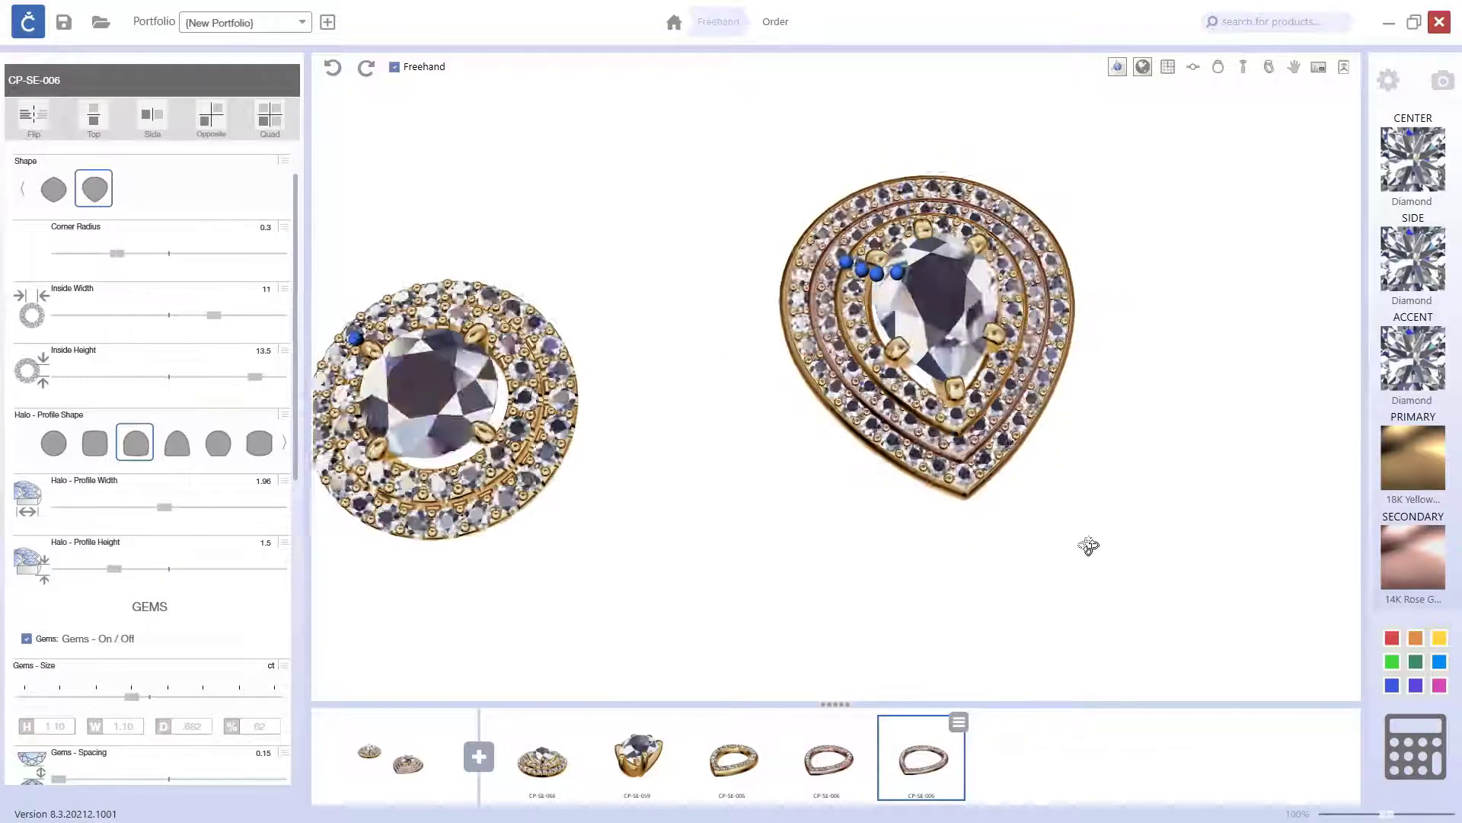
left_click_drag(1090, 546, 1056, 438)
Change the primary metal to 14K Palladium White Gold (PLDM)
left_click(1411, 470)
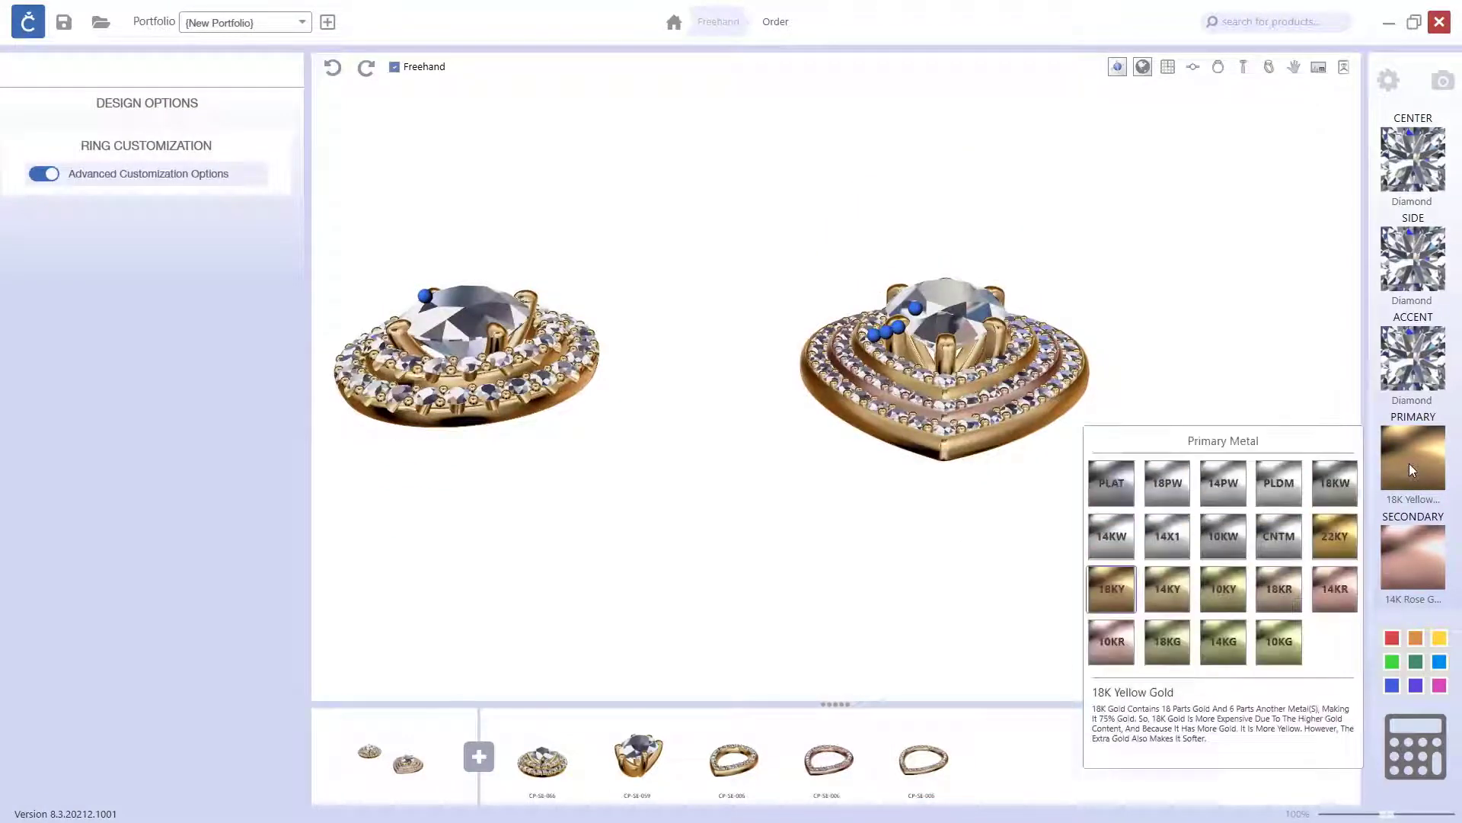
left_click(1222, 489)
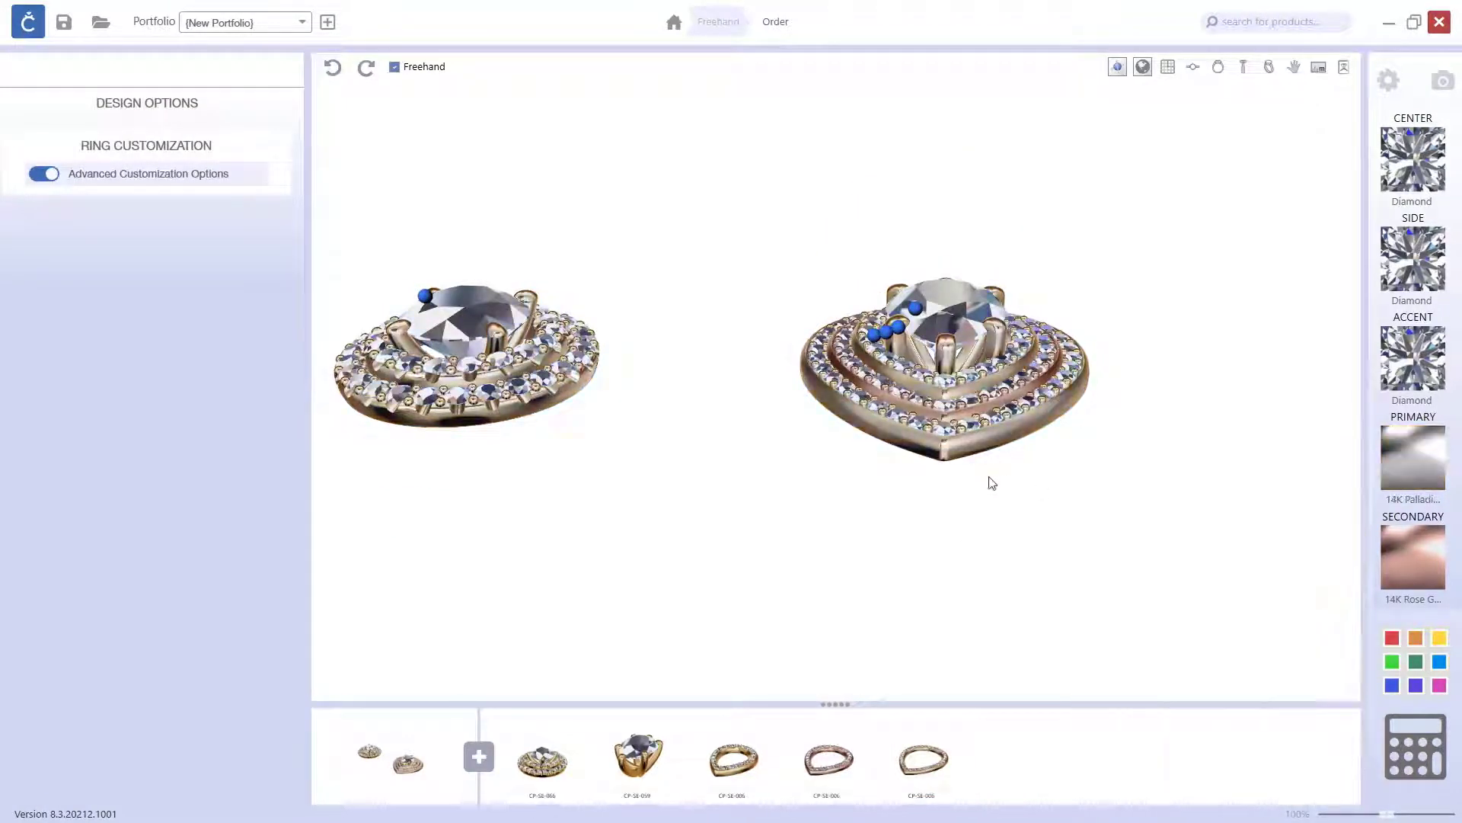
left_click_drag(993, 483, 1039, 523)
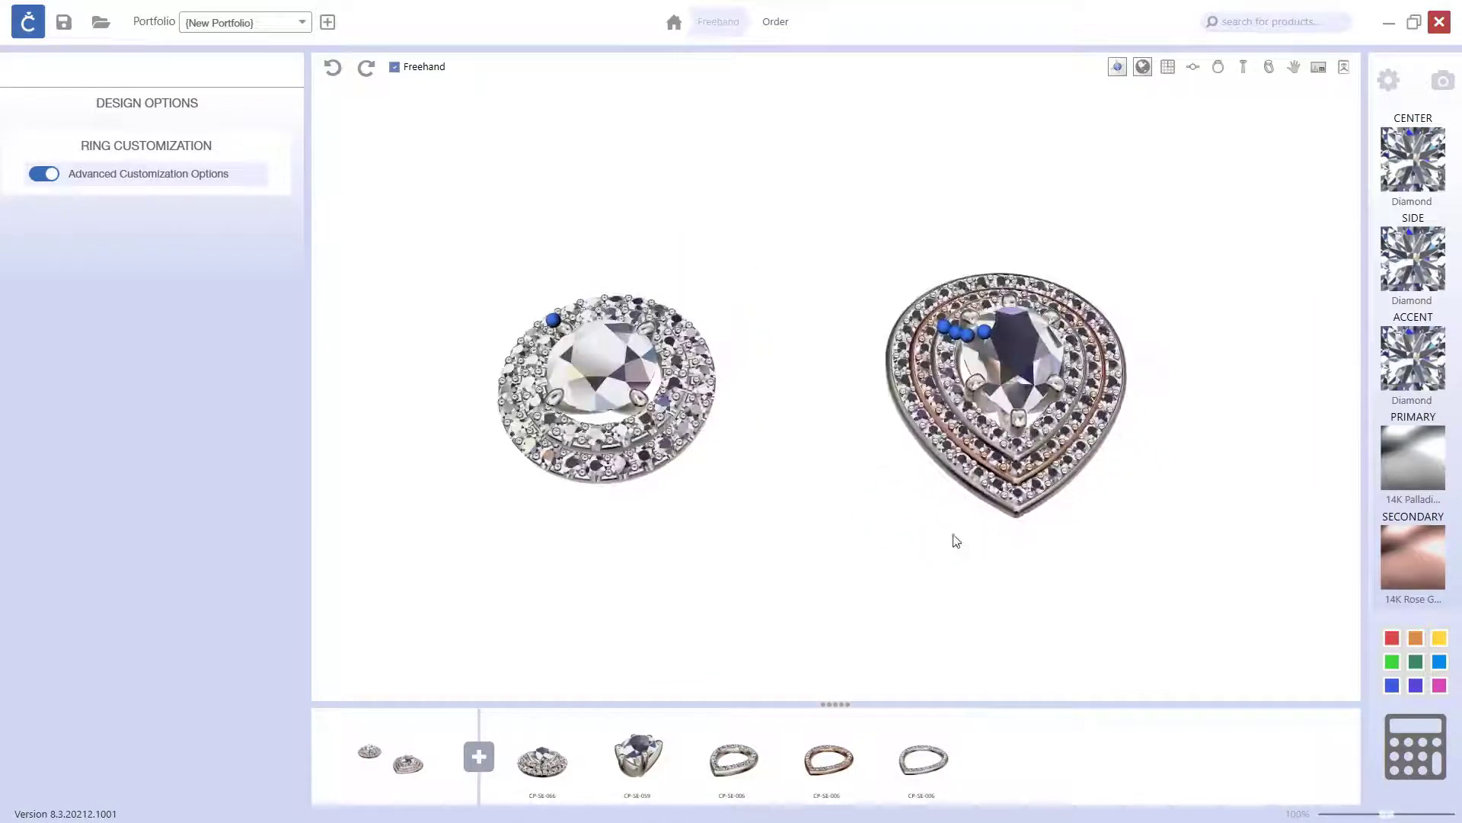
left_click_drag(957, 541, 918, 524)
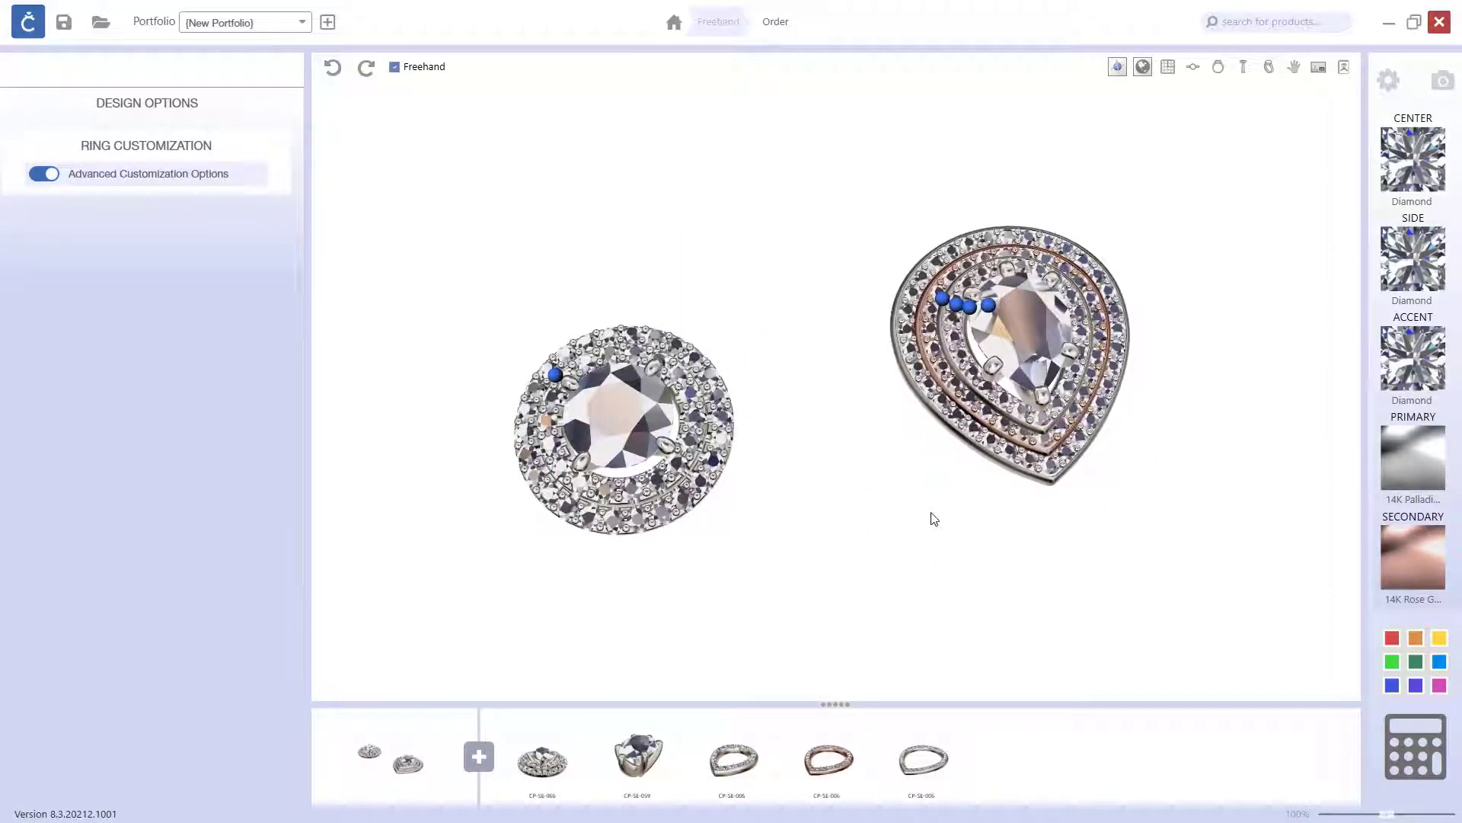